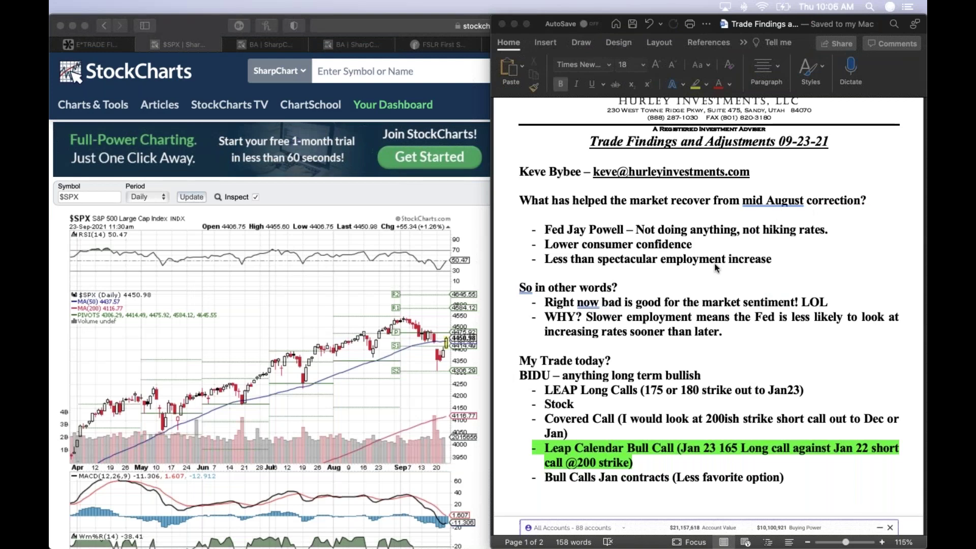
# Delete the 'What has helped…' market-recovery question and its three bullets from the notes
pyautogui.scroll(5, 715, 267)
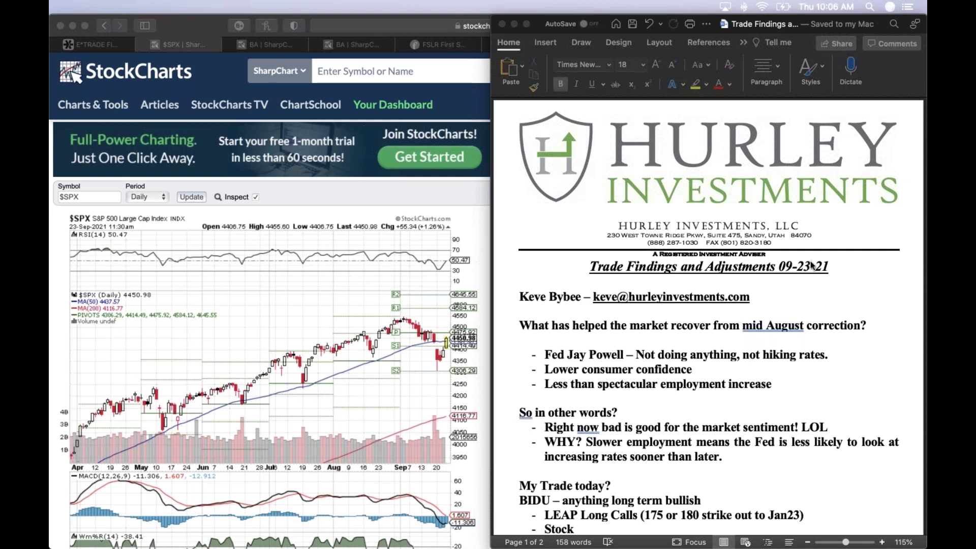
pyautogui.scroll(-1, 808, 275)
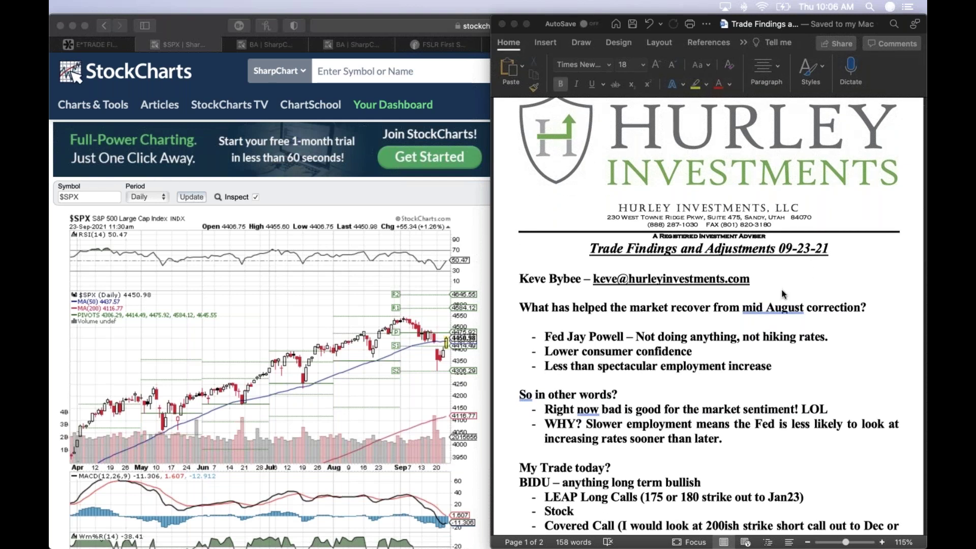
pyautogui.scroll(1, 788, 339)
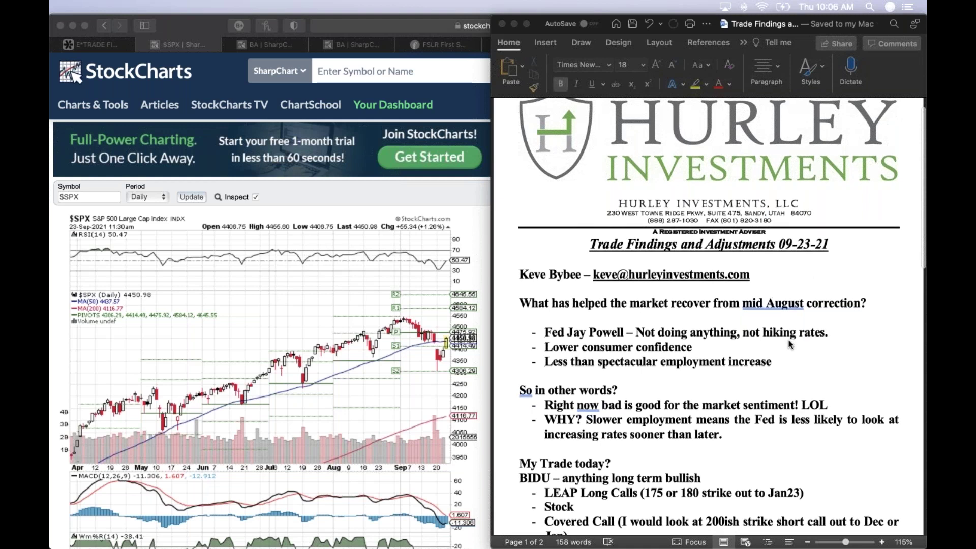
pyautogui.scroll(-4, 788, 339)
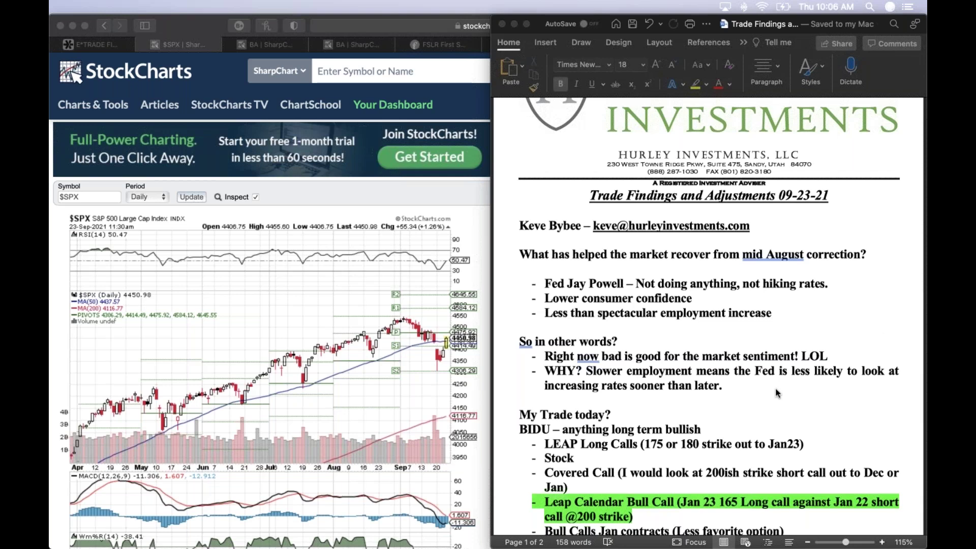
pyautogui.scroll(-2, 686, 374)
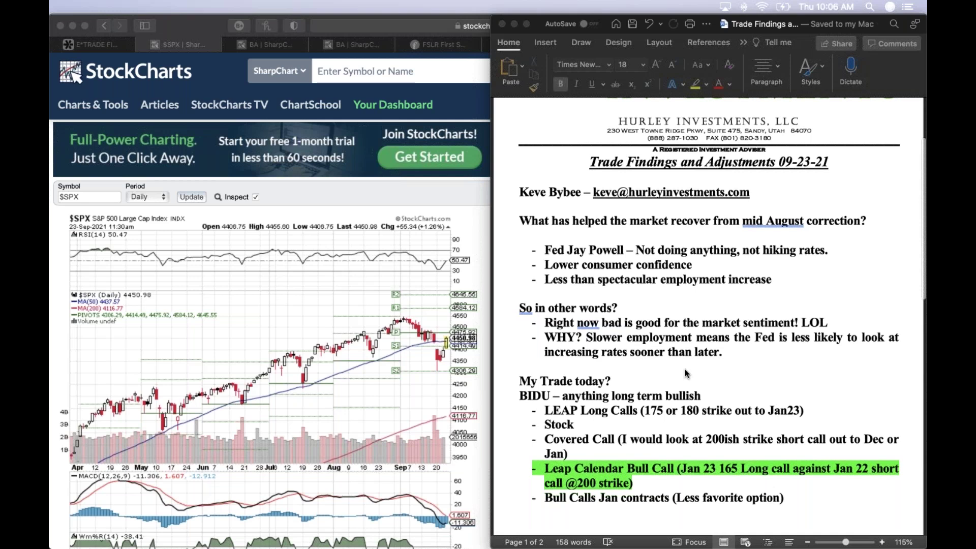
pyautogui.scroll(-2, 686, 373)
pyautogui.scroll(-2, 686, 374)
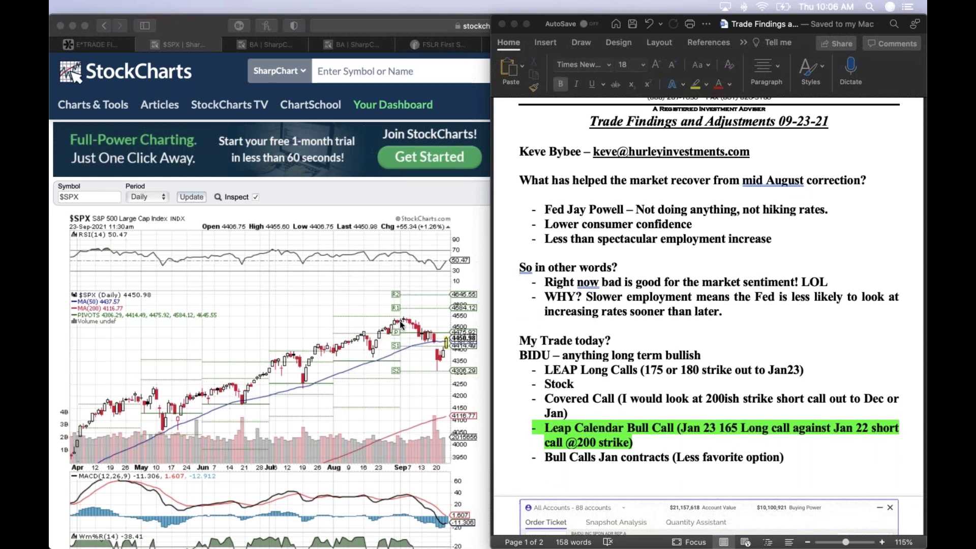
pyautogui.click(521, 178)
pyautogui.moveTo(520, 177); pyautogui.dragTo(750, 250)
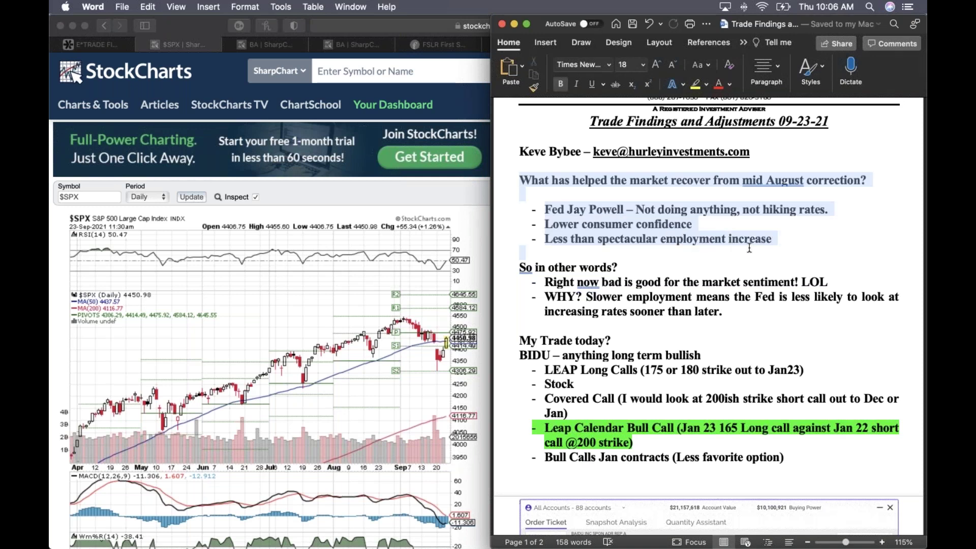
pyautogui.press('BackSpace')
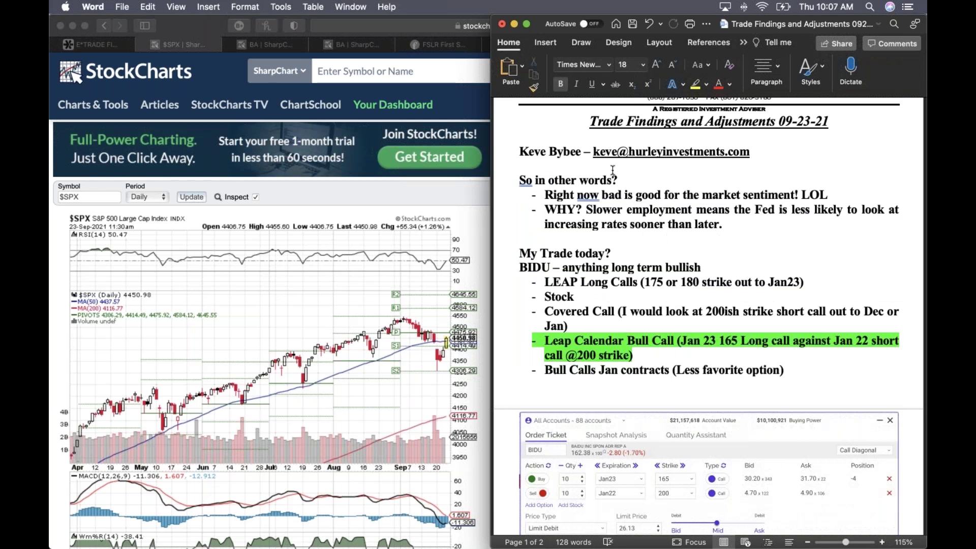
# Delete the 'So in other words?' heading together with its bullets
pyautogui.click(581, 245)
pyautogui.moveTo(584, 206); pyautogui.dragTo(748, 225)
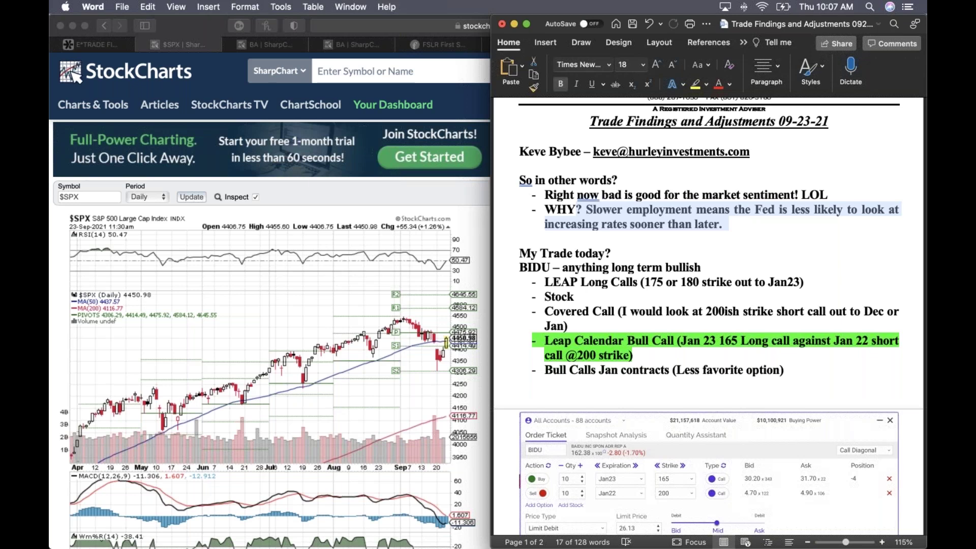
pyautogui.click(637, 239)
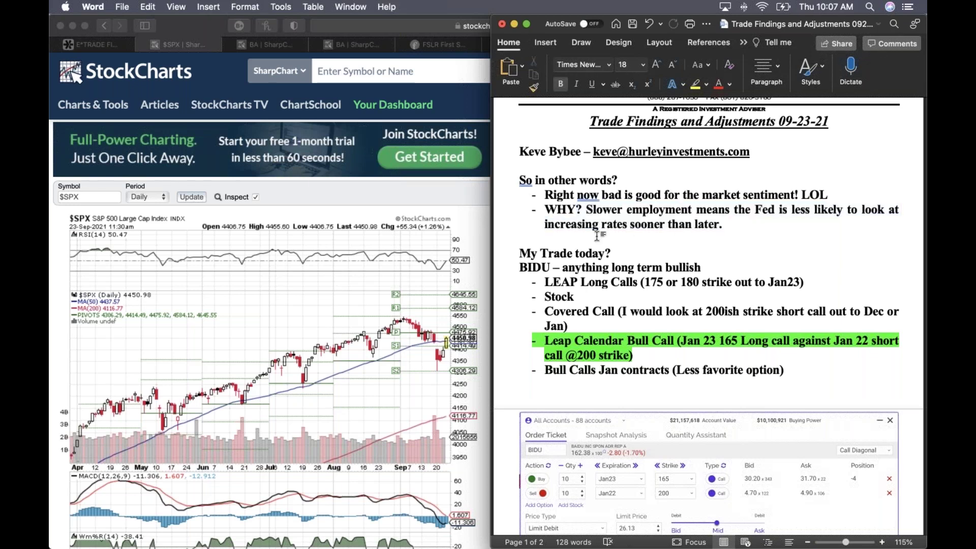
pyautogui.moveTo(587, 233); pyautogui.dragTo(690, 196)
pyautogui.click(555, 237)
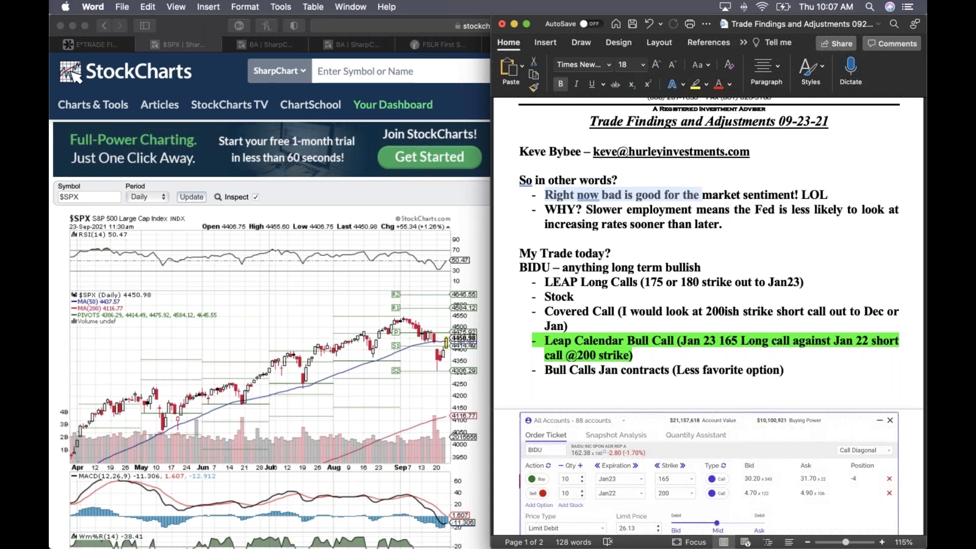
pyautogui.moveTo(618, 236); pyautogui.dragTo(517, 180)
pyautogui.press('BackSpace')
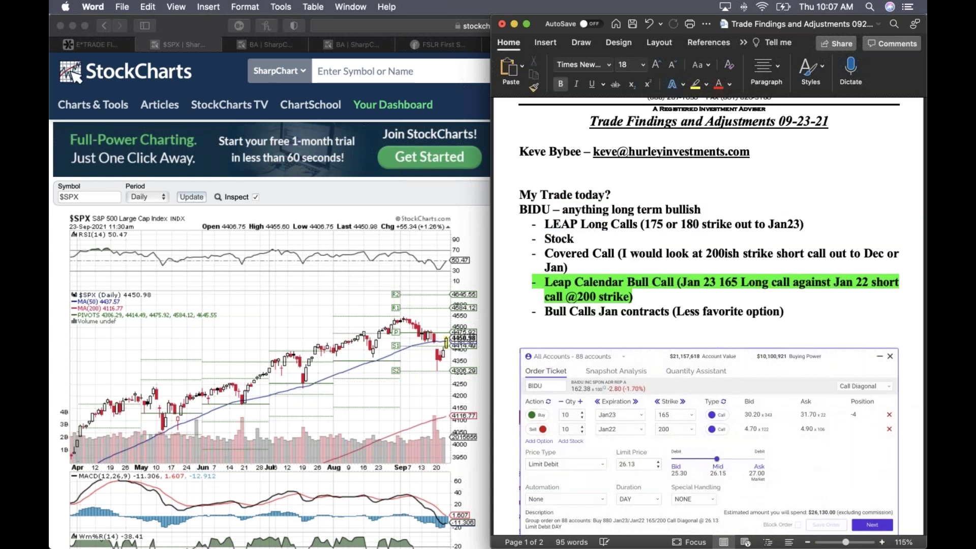
pyautogui.click(386, 20)
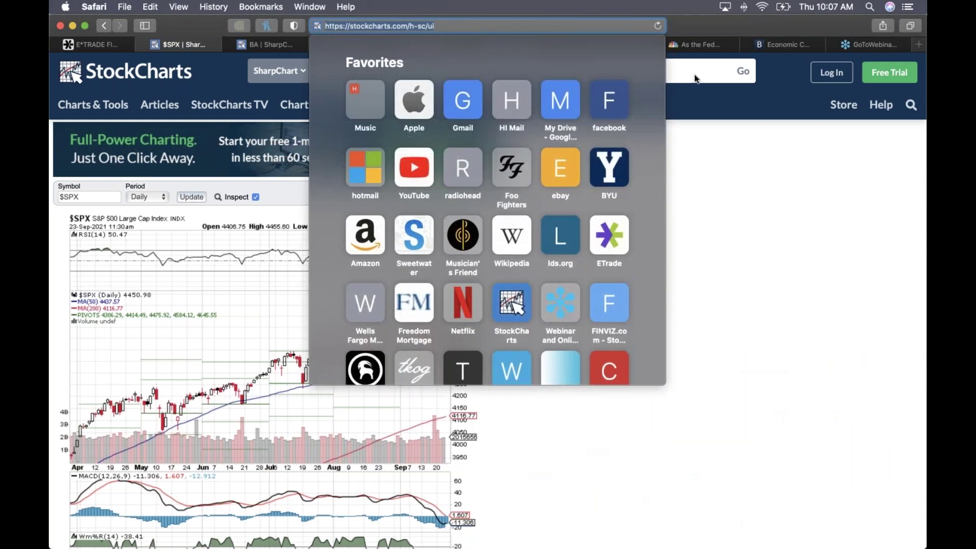
# Show Briefing.com's Economic Calendar scrolled to the Sep 23 Initial and Continuing Claims releases
pyautogui.click(735, 148)
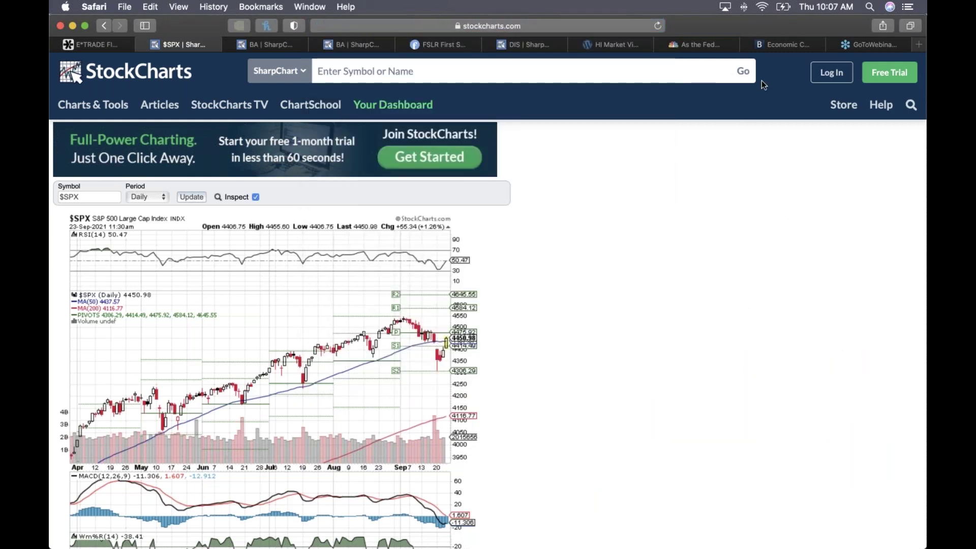
pyautogui.click(776, 46)
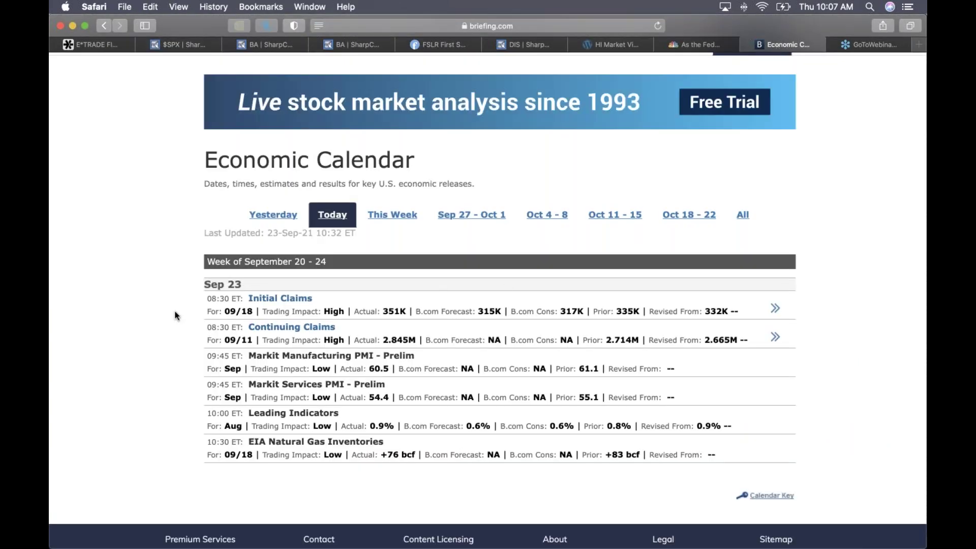
pyautogui.scroll(-1, 148, 322)
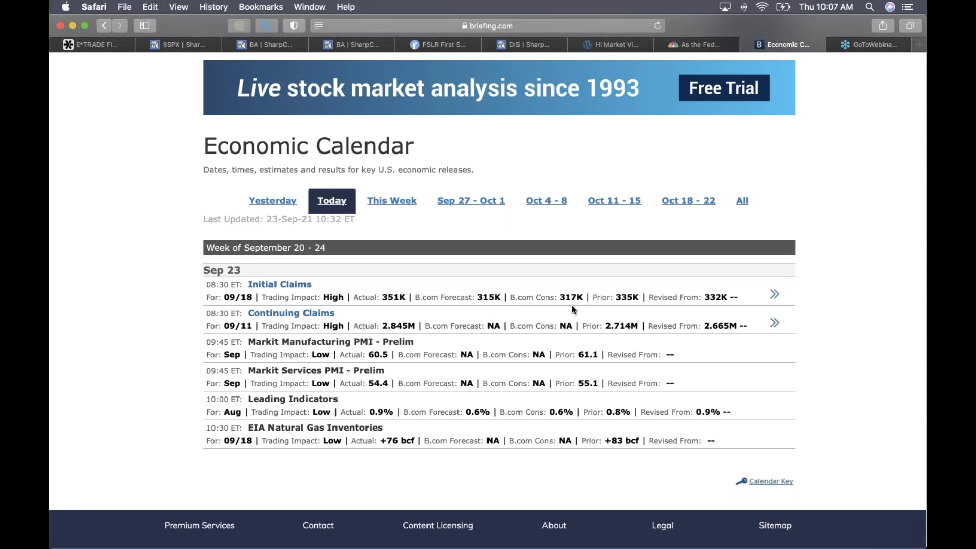
pyautogui.scroll(-1, 572, 308)
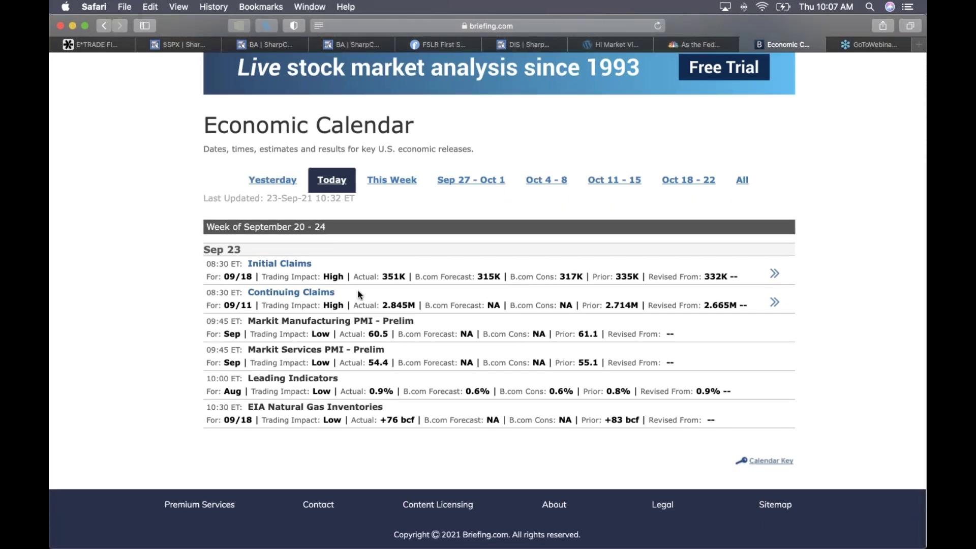
# Open the Initial Claims report for the week ended Sep 18 and review its claims charts
pyautogui.click(325, 293)
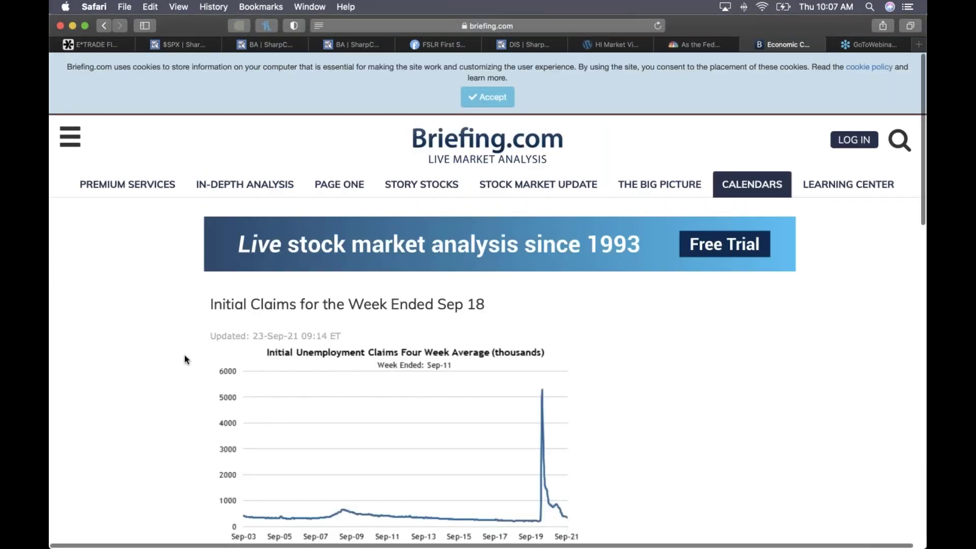
pyautogui.scroll(-5, 184, 355)
pyautogui.scroll(-7, 185, 359)
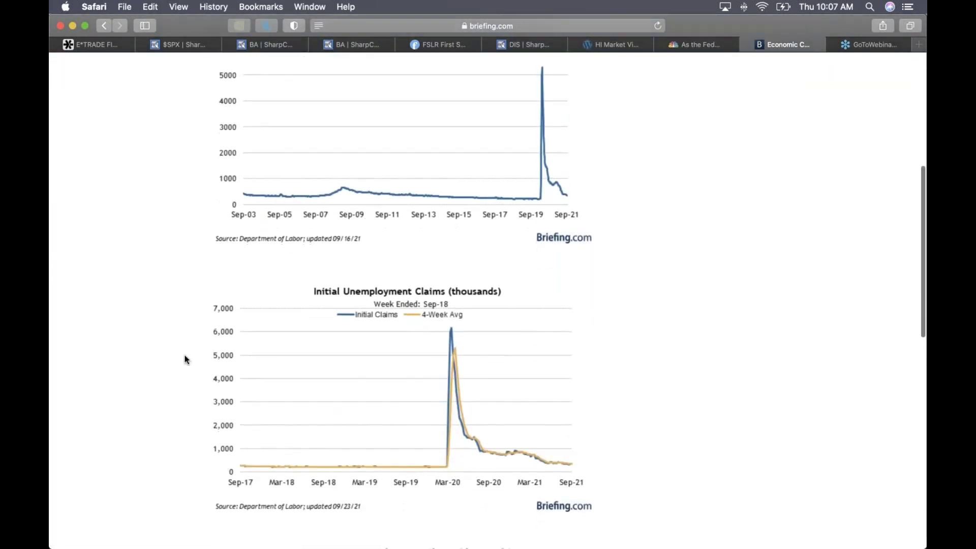
pyautogui.scroll(-2, 186, 359)
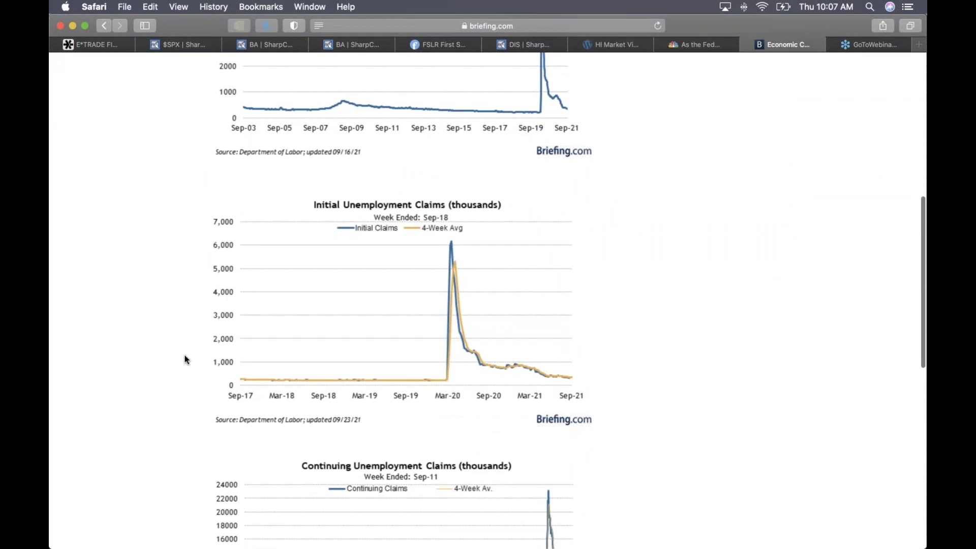
pyautogui.scroll(-5, 184, 355)
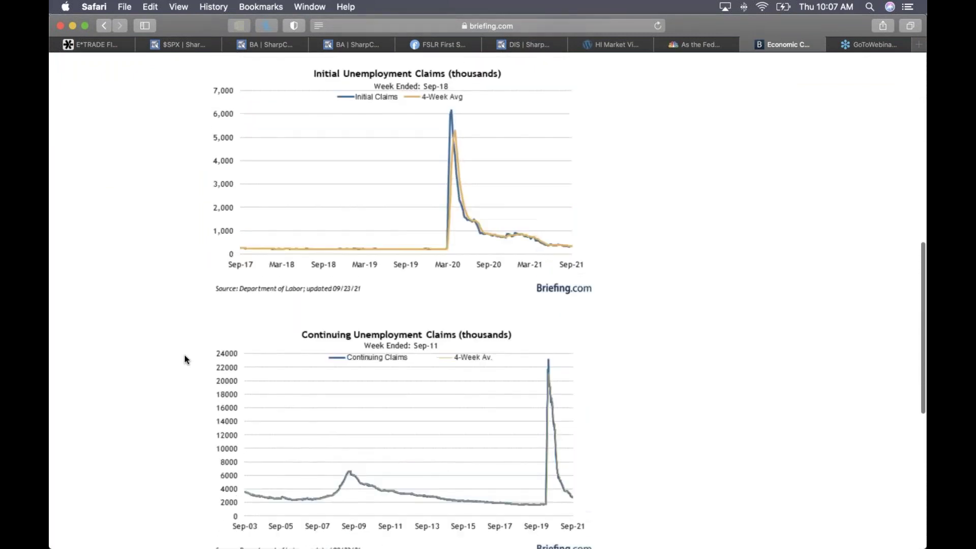
pyautogui.scroll(12, 185, 354)
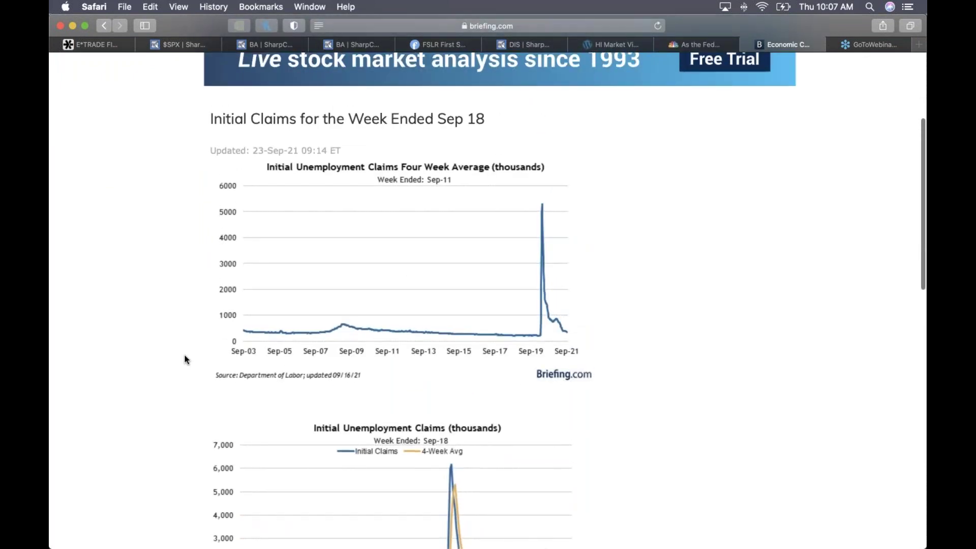
pyautogui.scroll(2, 184, 355)
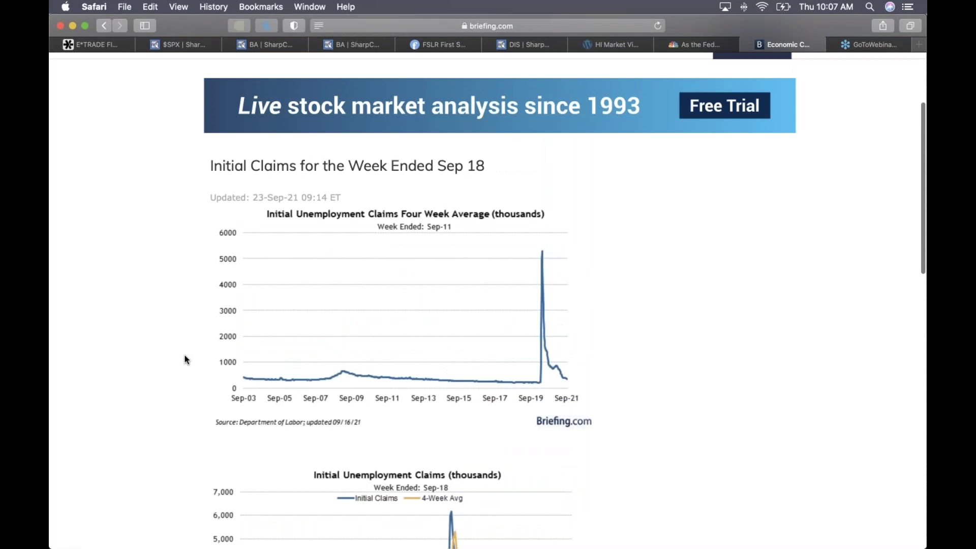
pyautogui.scroll(4, 185, 355)
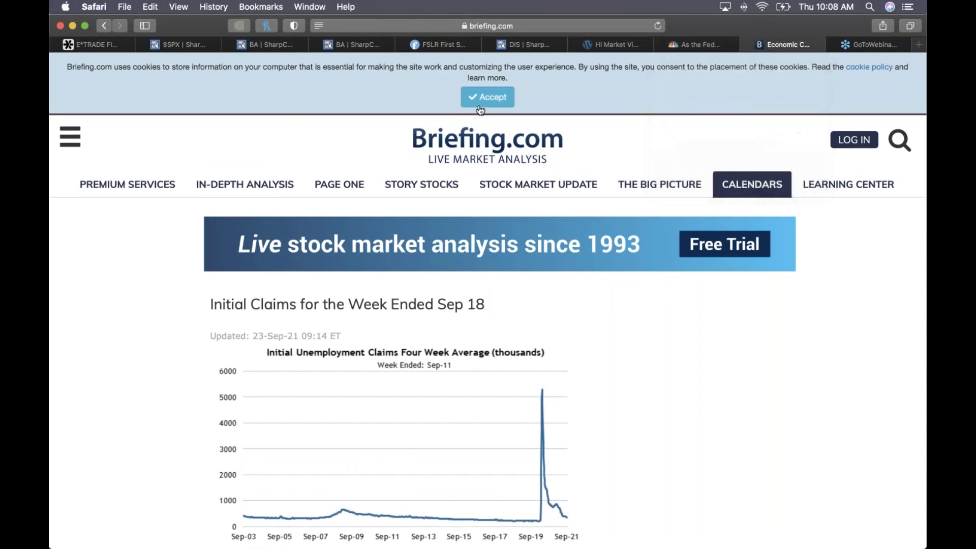
pyautogui.scroll(-3, 152, 370)
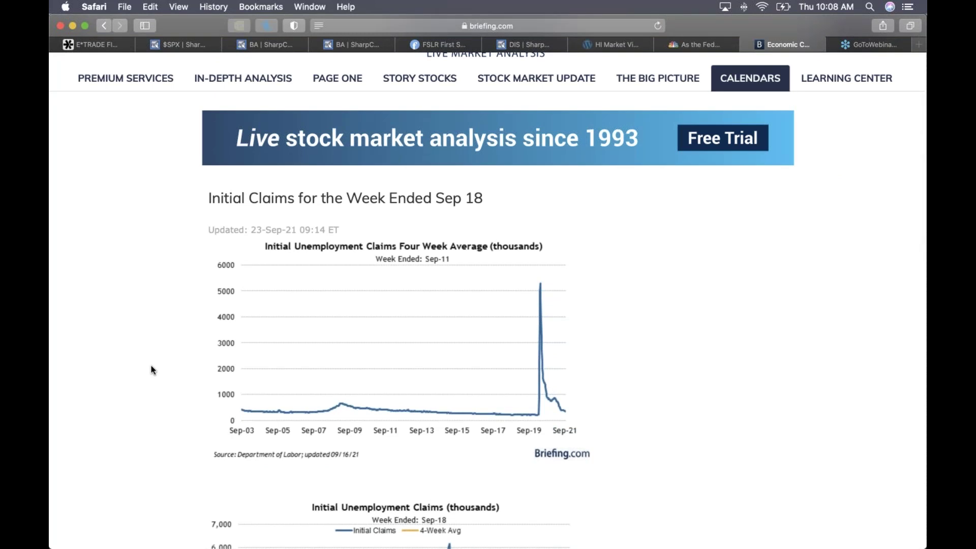
# Check the Word notes, then return to the $SPX StockCharts daily chart
pyautogui.hotkey('ctrl', 'Up')
pyautogui.click(772, 377)
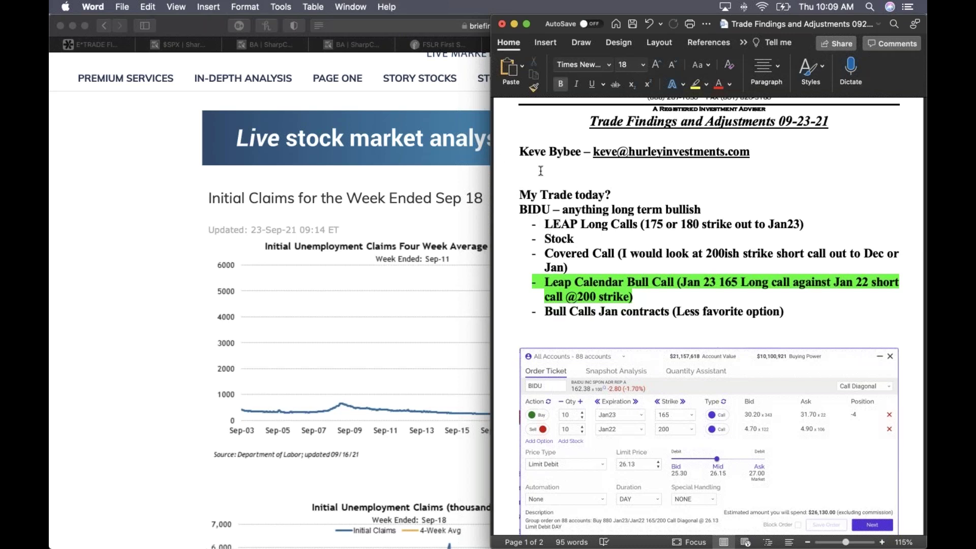
pyautogui.click(190, 42)
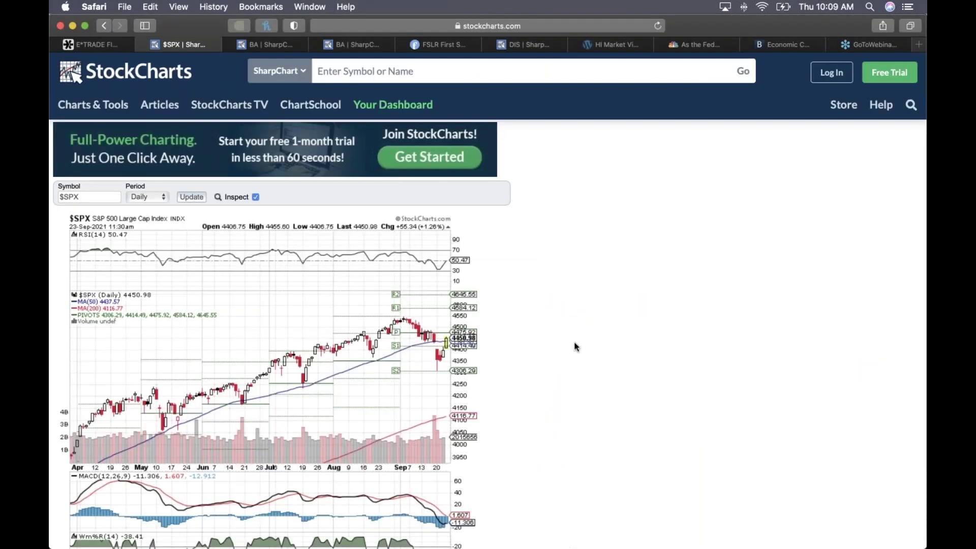
# Reload the $SPX chart to its 12:09pm reading of 4451.53 (+55.89), then bring Word forward
pyautogui.hotkey('ctrl', 'Up')
pyautogui.hotkey('ctrl', 'Up')
pyautogui.click(657, 27)
pyautogui.click(581, 112)
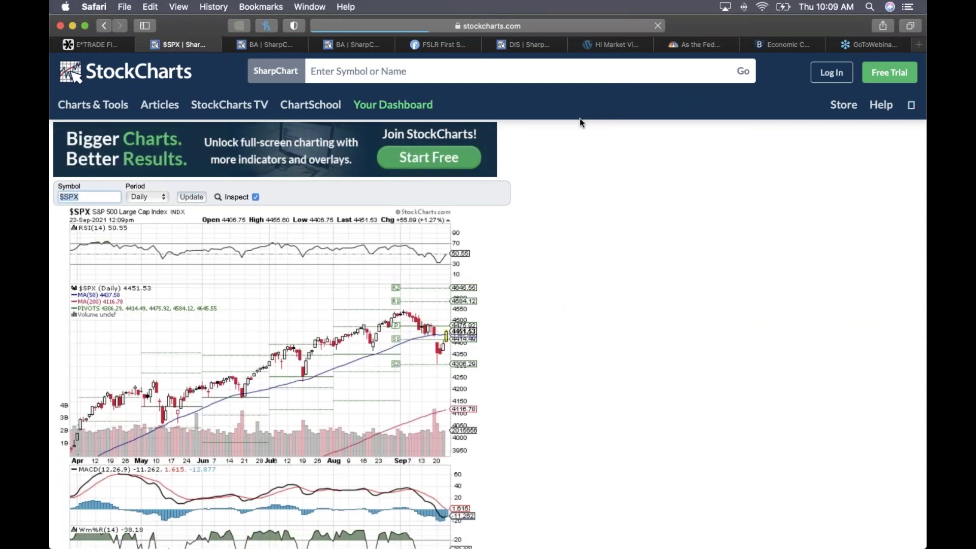
pyautogui.hotkey('ctrl', 'Up')
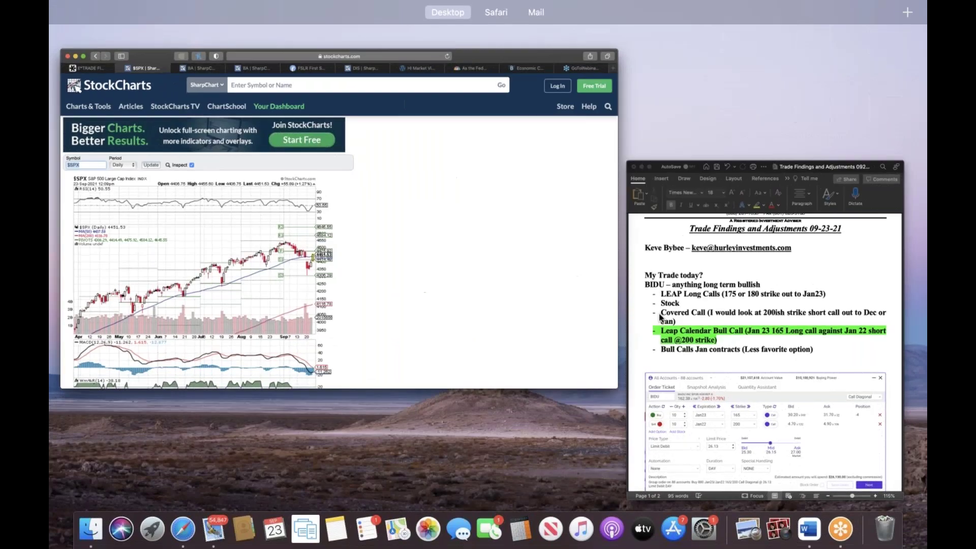
pyautogui.click(739, 433)
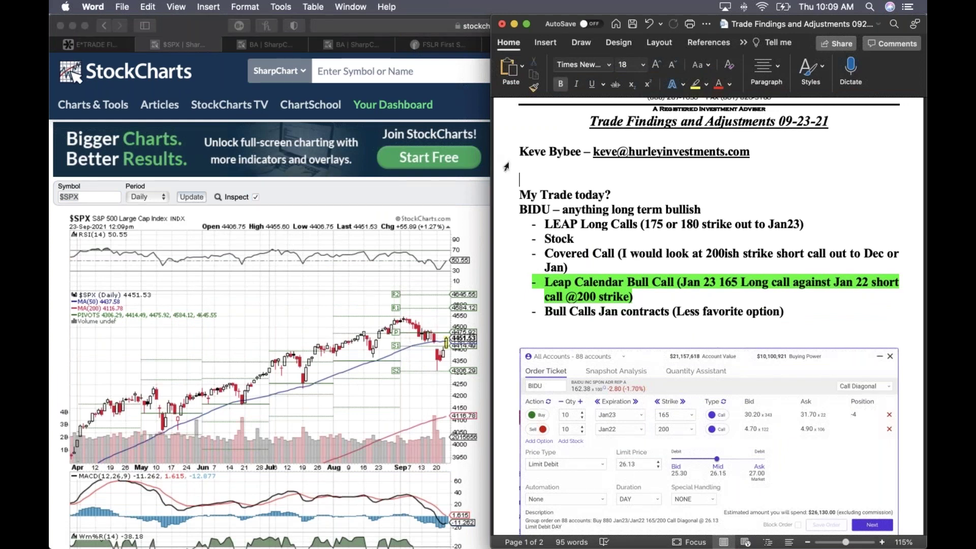
# Leave the BIDU trade notes and switch to Power E*TRADE's Positions page
pyautogui.moveTo(519, 195); pyautogui.dragTo(655, 300)
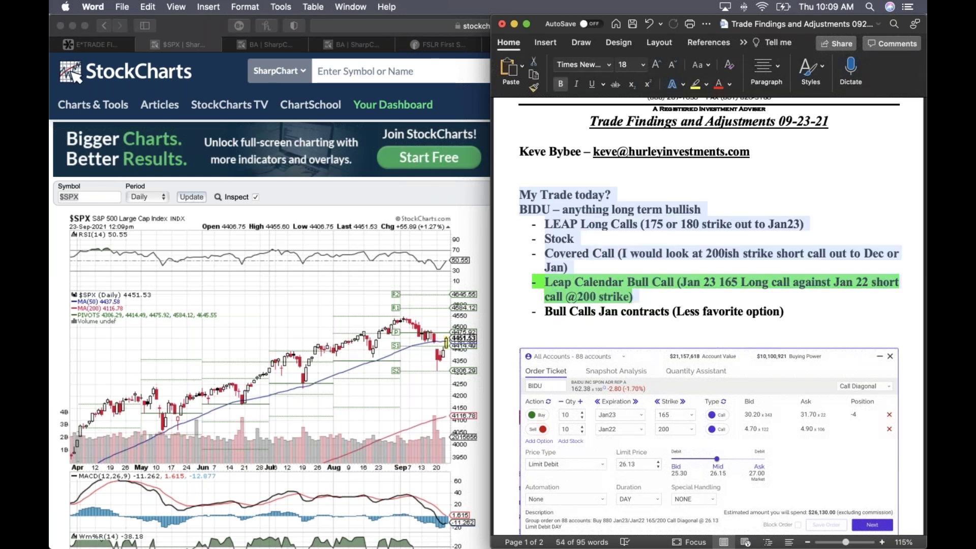
pyautogui.click(654, 299)
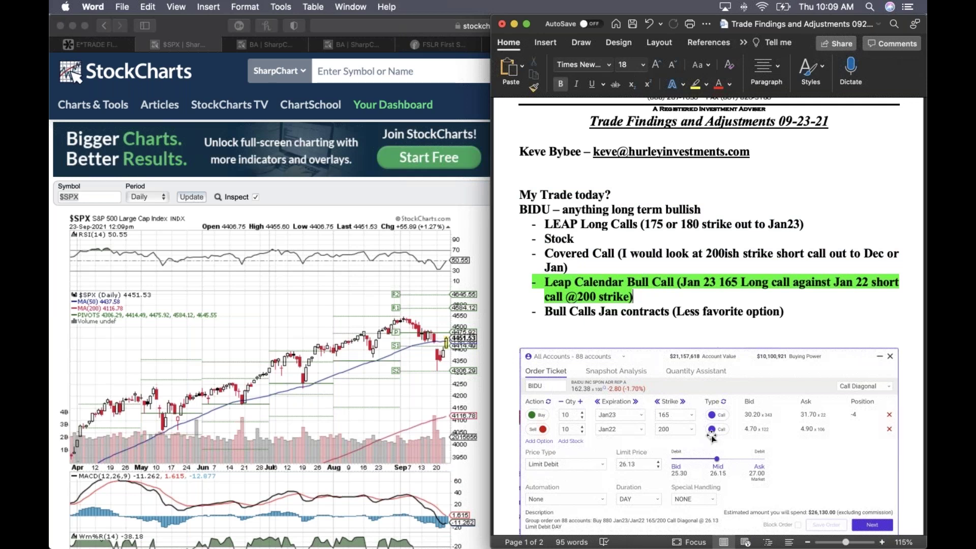
pyautogui.scroll(-3, 711, 436)
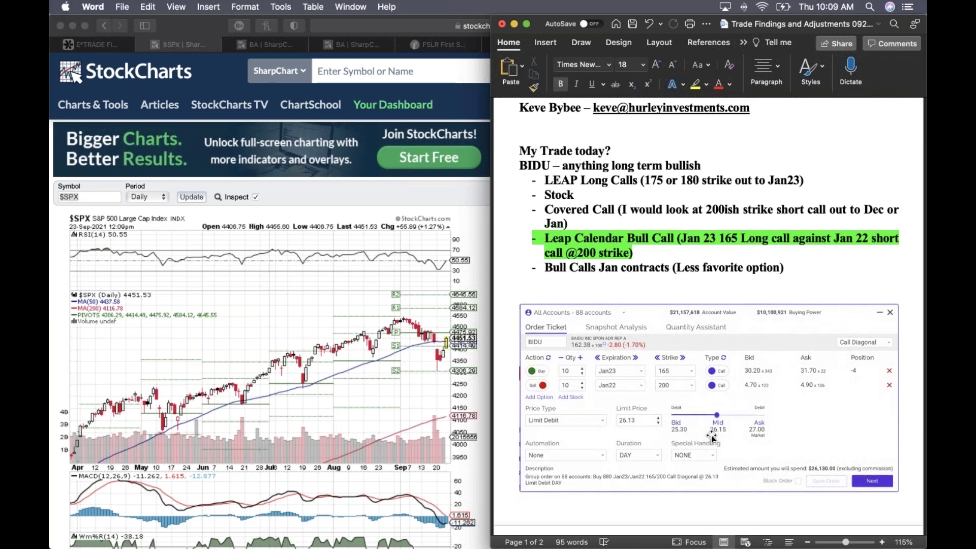
pyautogui.hotkey('ctrl', 'Right')
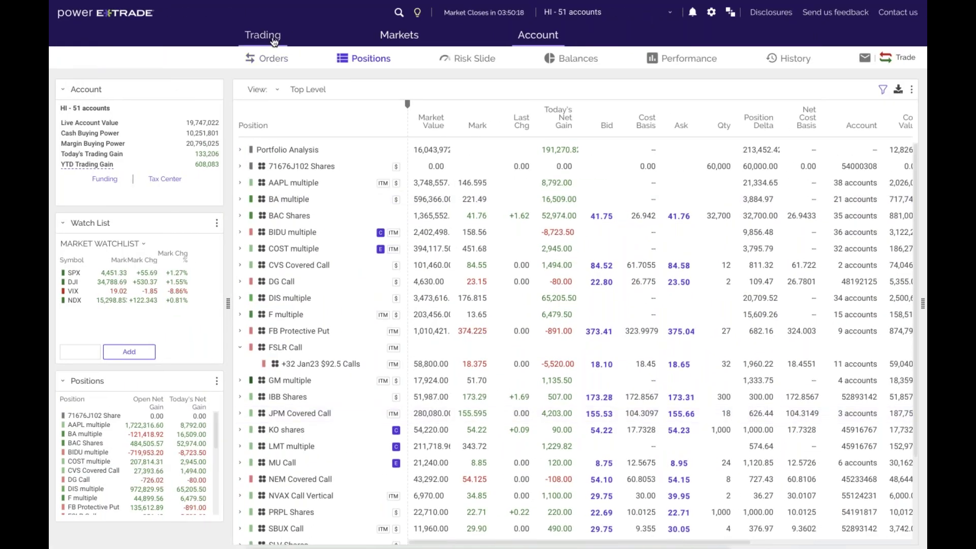
# Load the BIDU options chain in Power E*TRADE and scroll to the Jan23 strikes
pyautogui.click(275, 40)
pyautogui.click(272, 58)
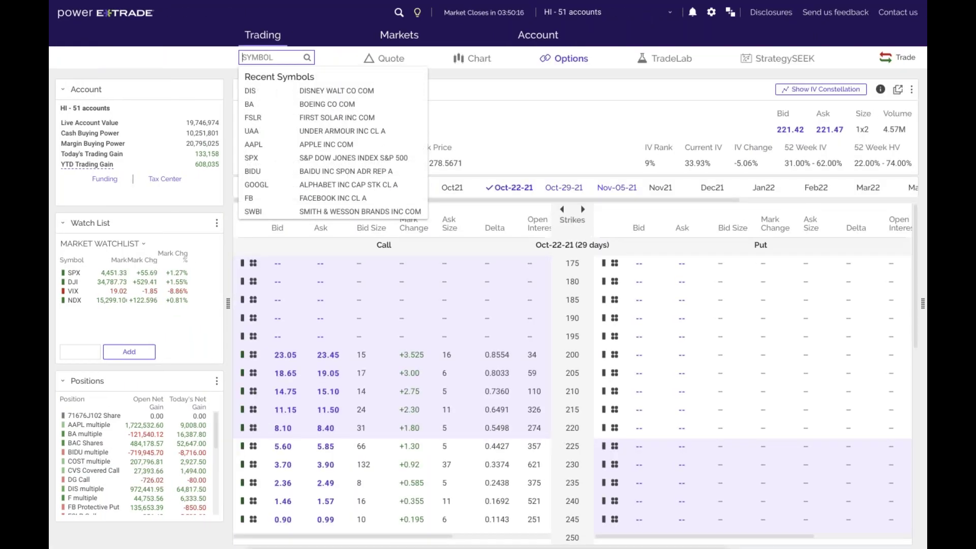
pyautogui.write('VIDU')
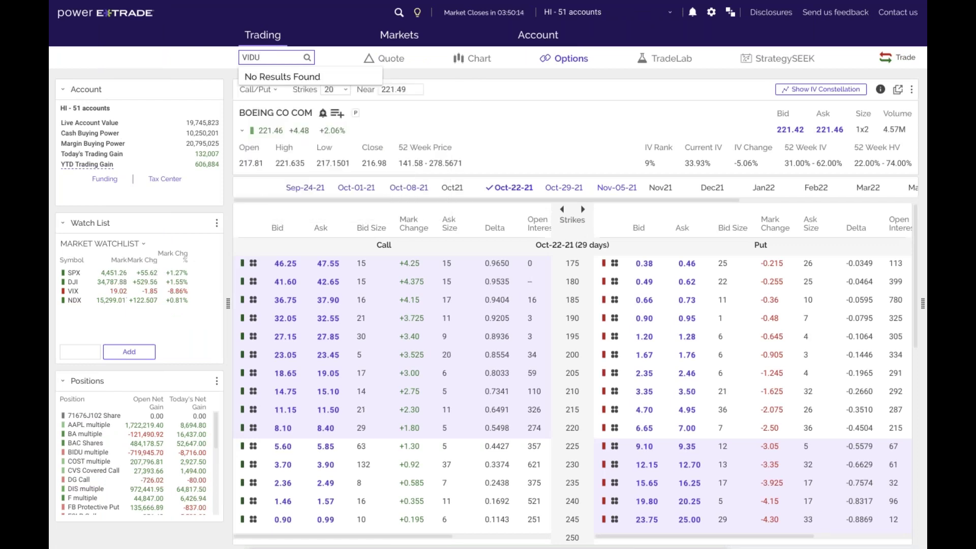
pyautogui.press('BackSpace')
pyautogui.press('BackSpace')
pyautogui.press('BackSpace')
pyautogui.press('BackSpace')
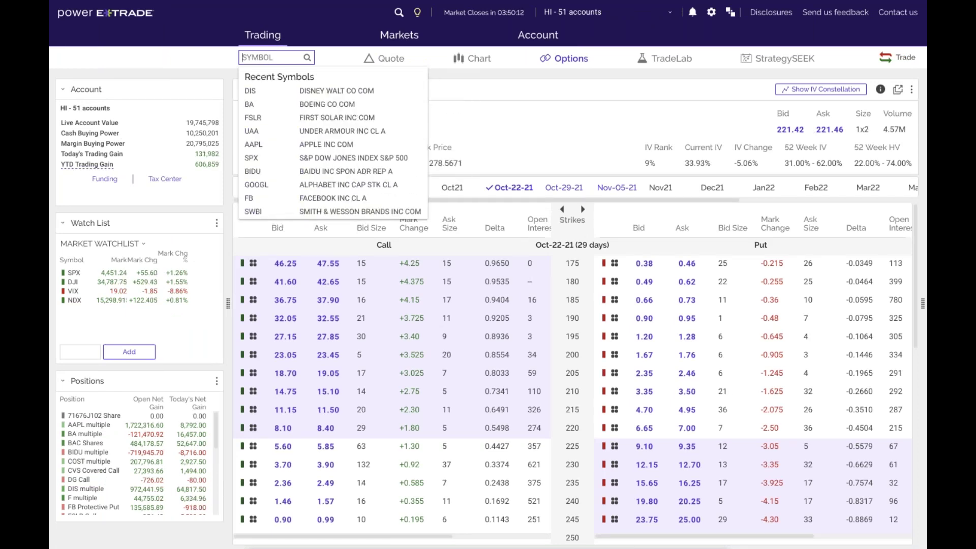
pyautogui.write('BIDU')
pyautogui.press('Return')
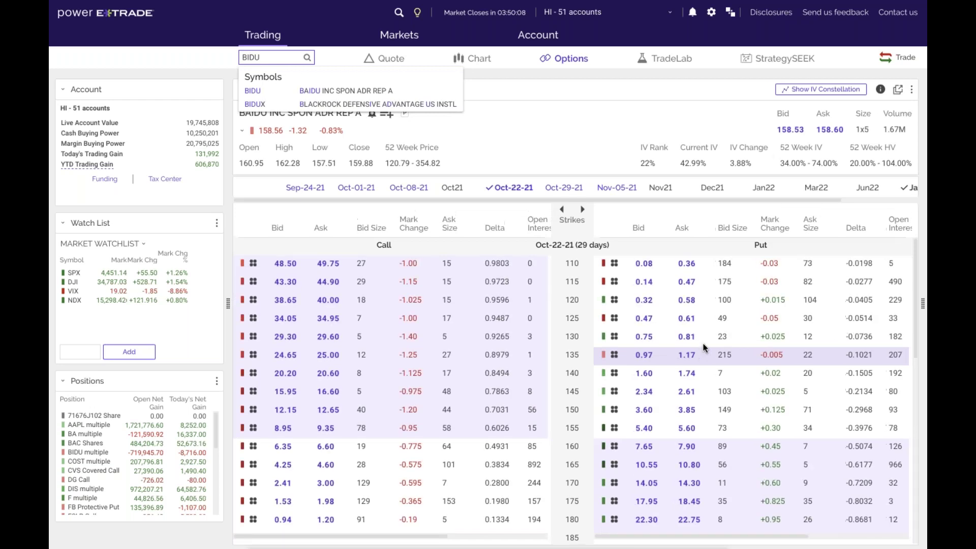
pyautogui.scroll(-10, 702, 343)
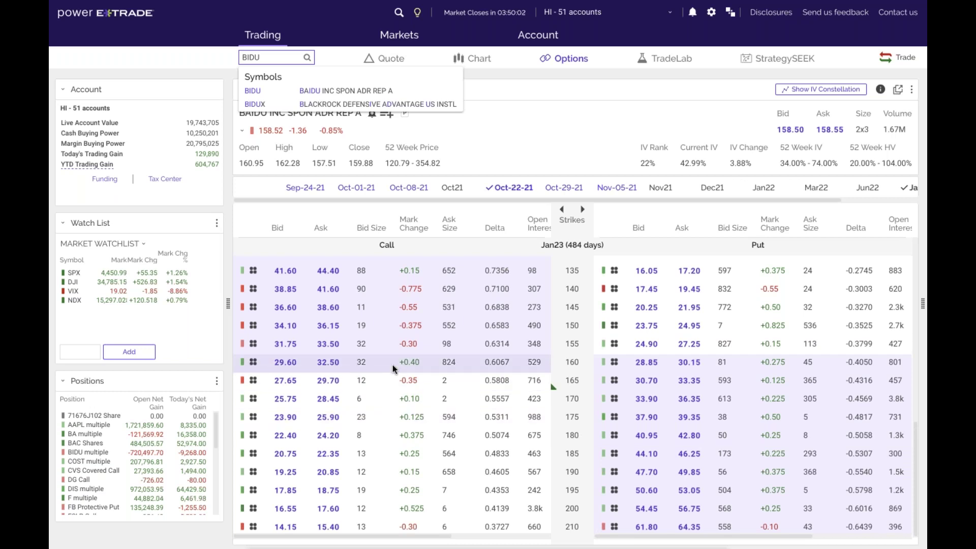
# Start an order buying the BIDU Jan23 165 call
pyautogui.hotkey('ctrl', 'Left')
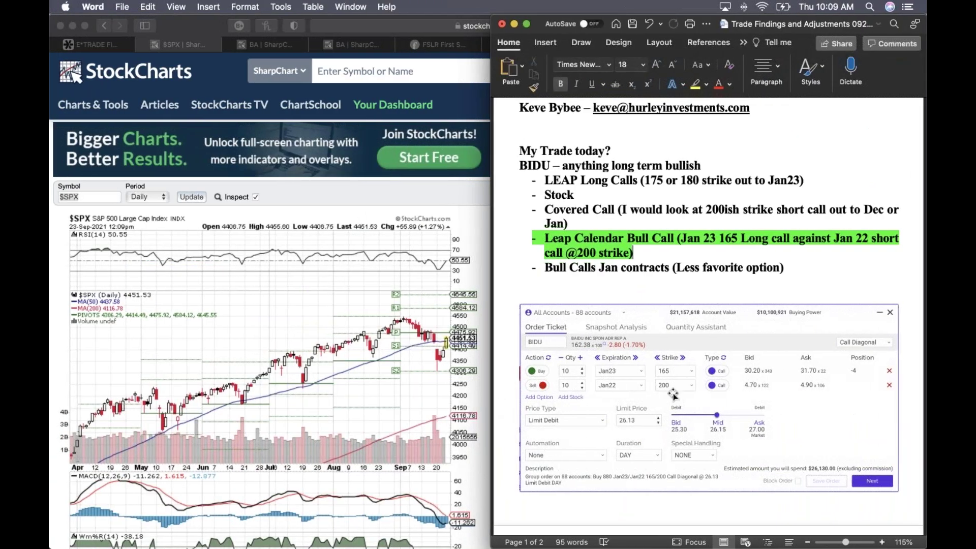
pyautogui.hotkey('ctrl', 'Right')
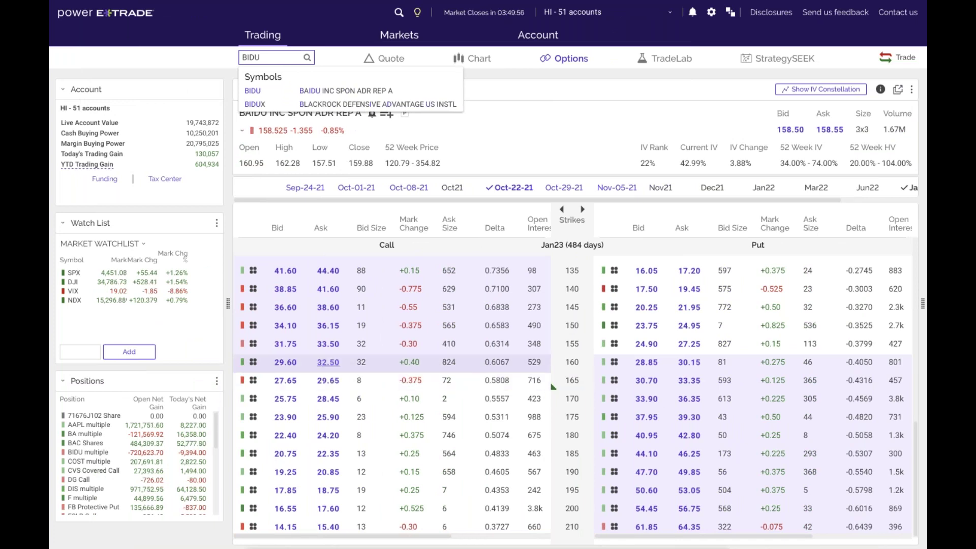
pyautogui.click(330, 386)
# Add a second leg selling 10 Jan22 200 calls against the Jan23 165 calls, limit at mid 25.38
pyautogui.click(271, 342)
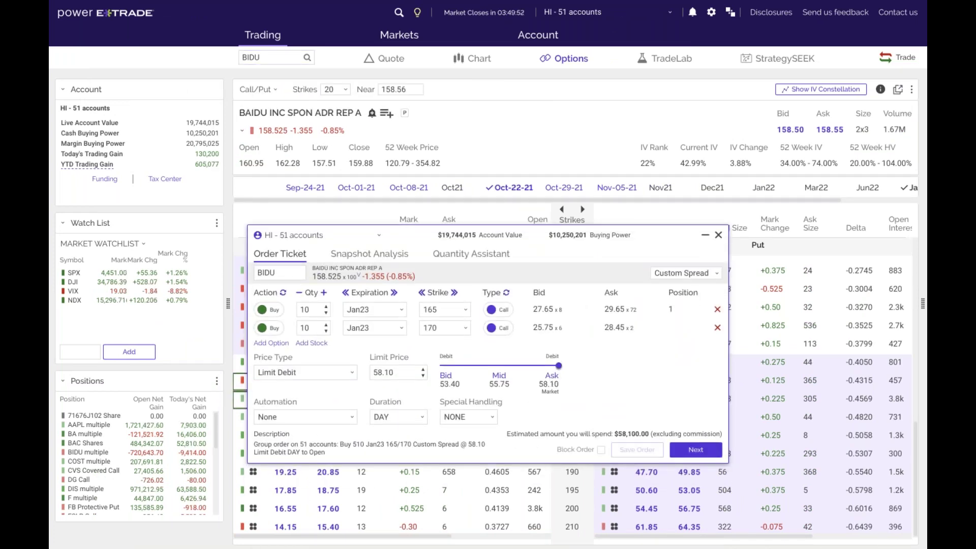
pyautogui.click(268, 328)
pyautogui.click(374, 328)
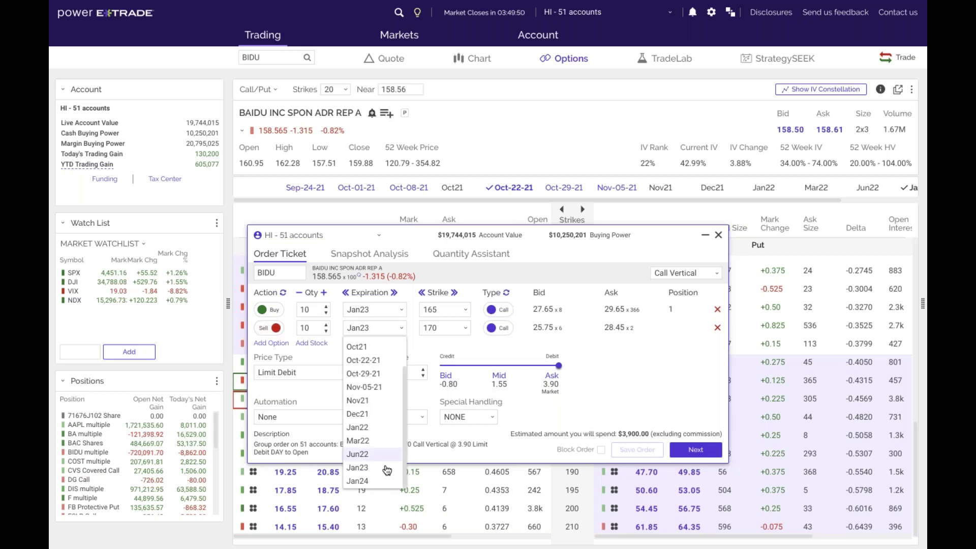
pyautogui.click(377, 431)
pyautogui.click(444, 328)
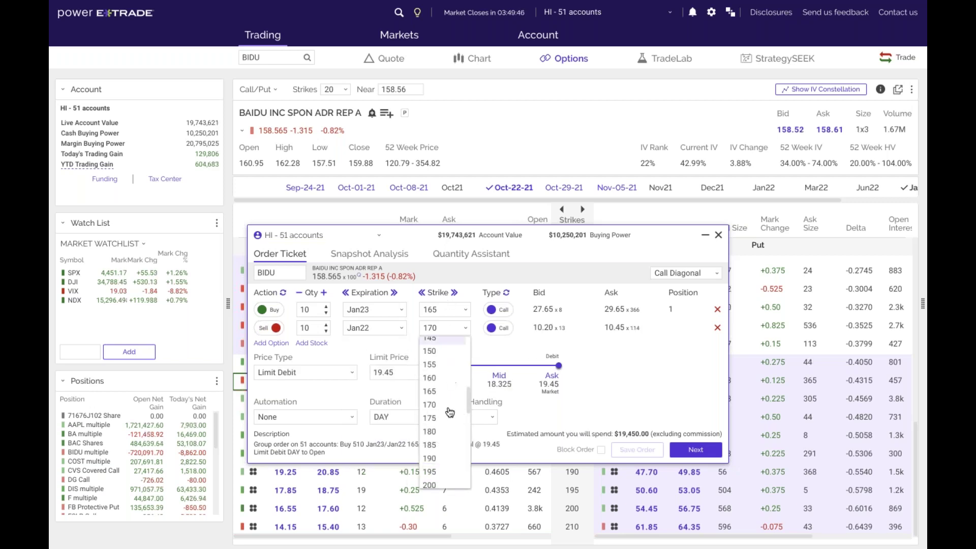
pyautogui.click(431, 484)
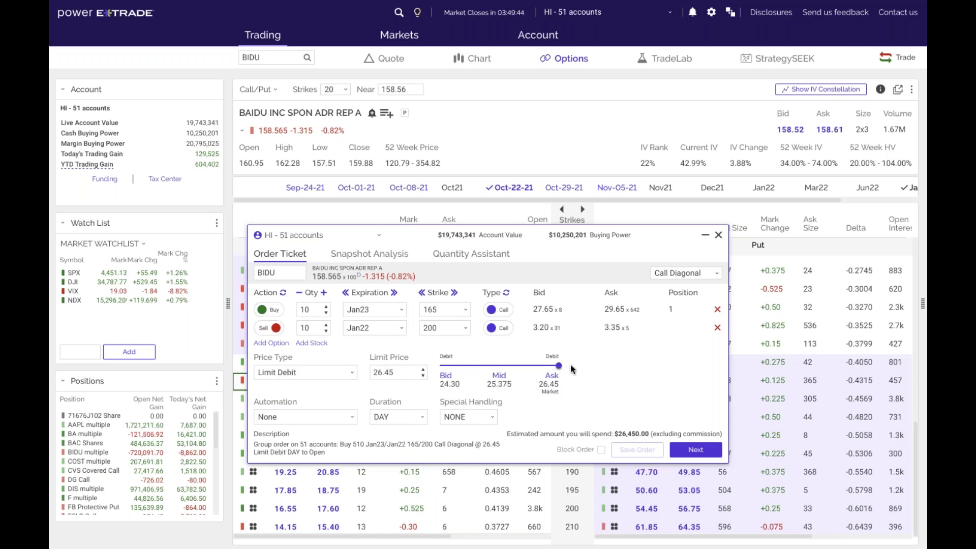
pyautogui.click(500, 377)
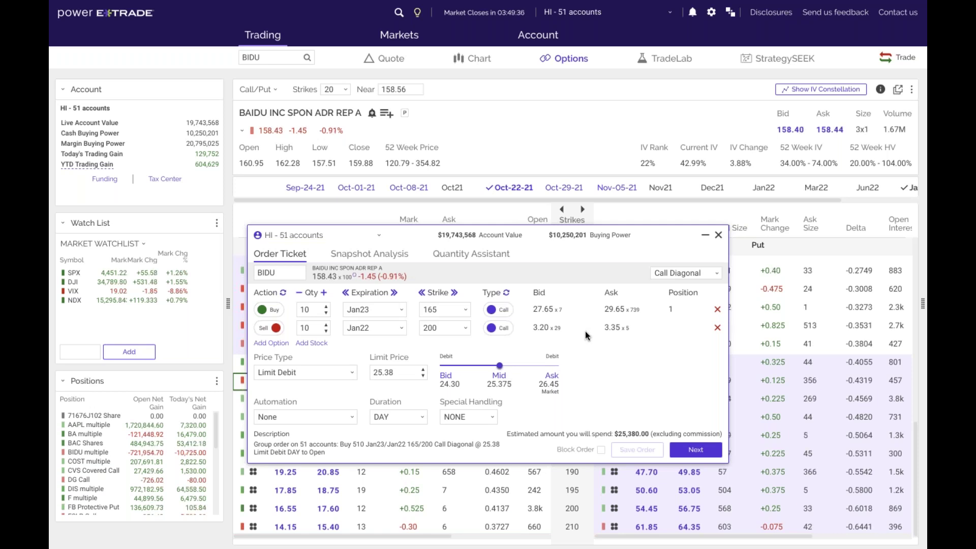
pyautogui.hotkey('ctrl', 'Left')
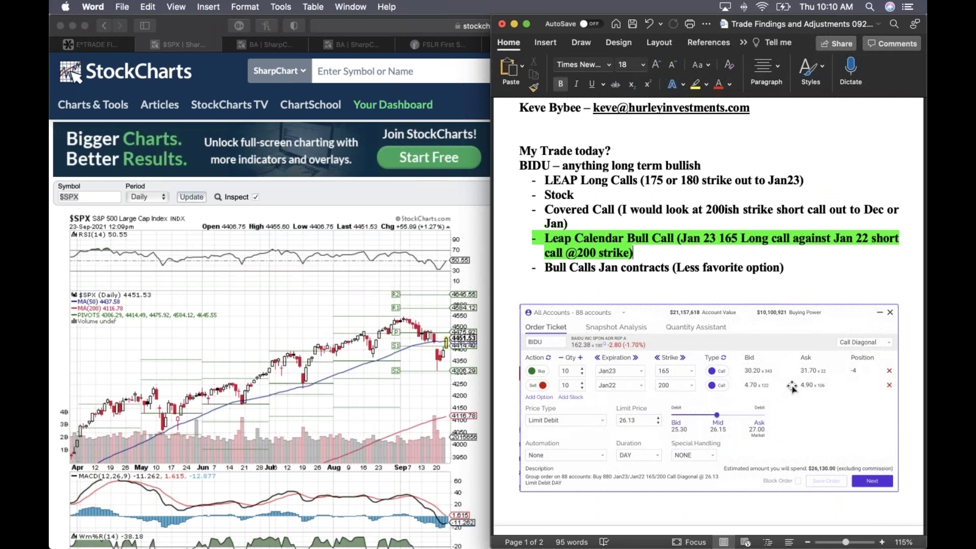
pyautogui.scroll(-1, 781, 374)
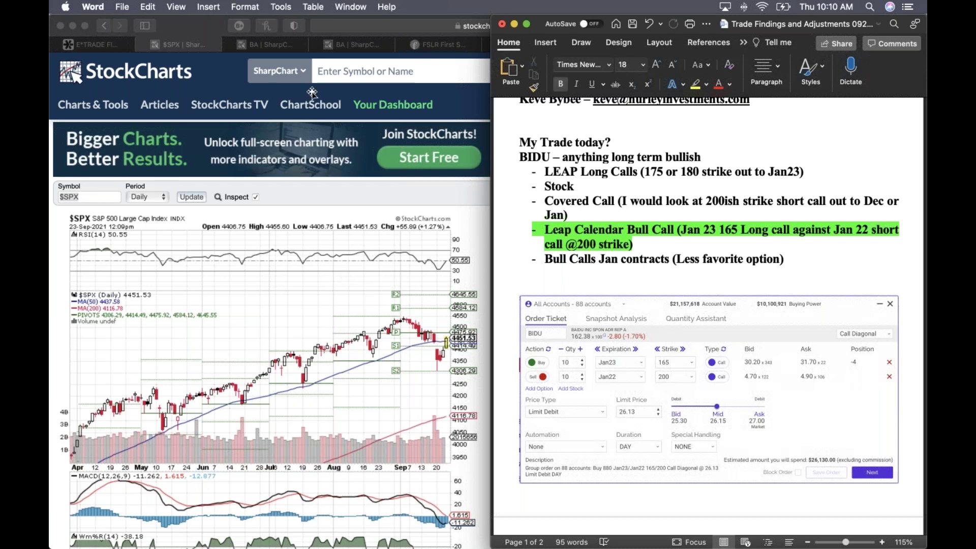
# Load the BIDU daily chart in StockCharts and glance at the pending diagonal order
pyautogui.click(267, 44)
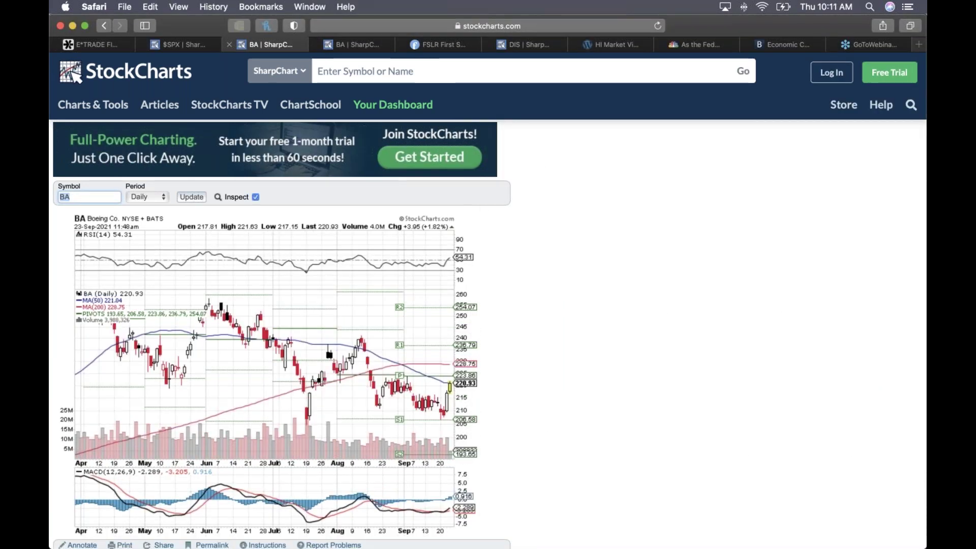
pyautogui.write('bidu')
pyautogui.press('Return')
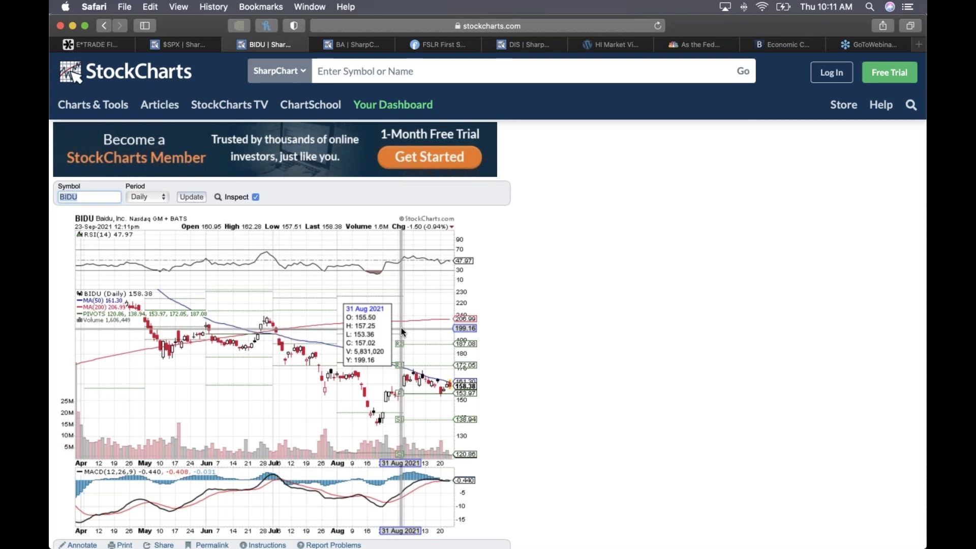
pyautogui.hotkey('ctrl', 'Right')
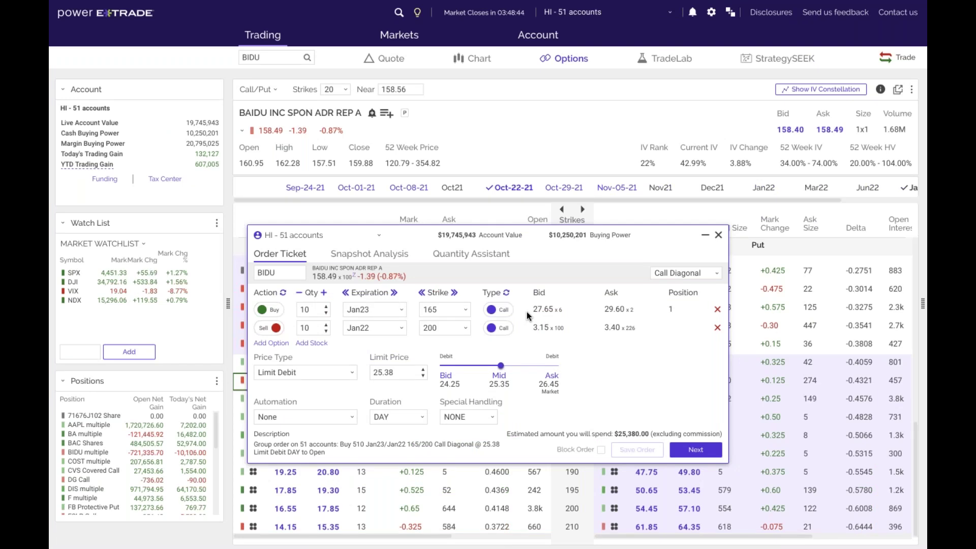
pyautogui.hotkey('ctrl', 'Left')
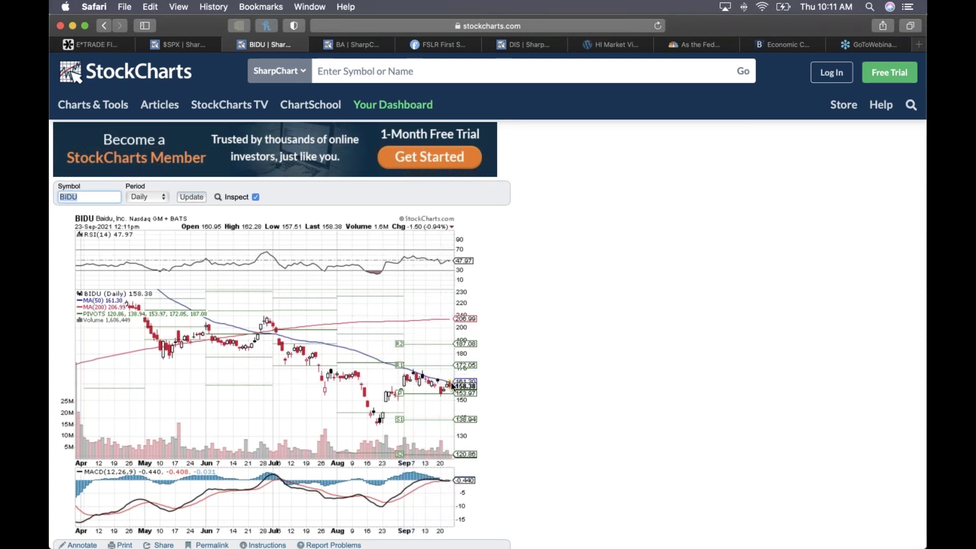
pyautogui.scroll(5, 398, 401)
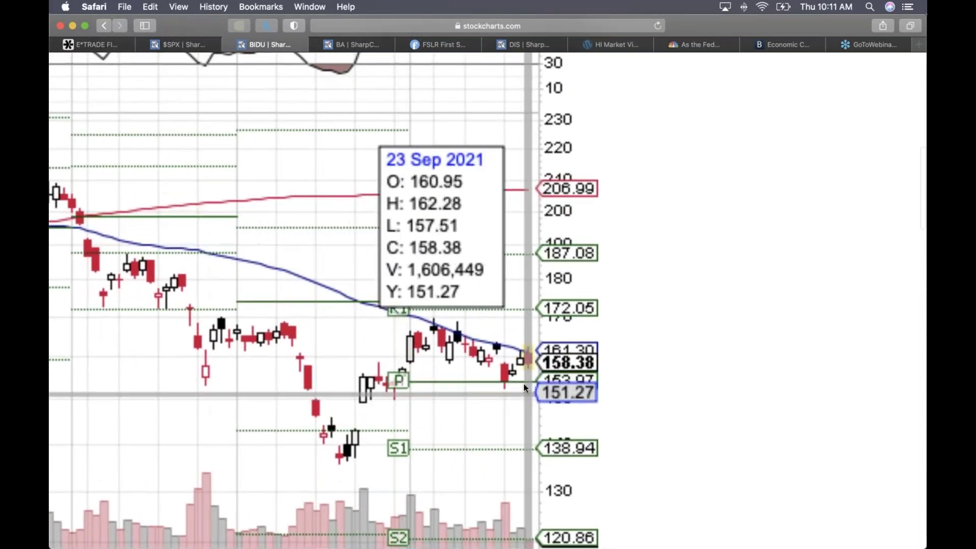
pyautogui.scroll(-3, 523, 384)
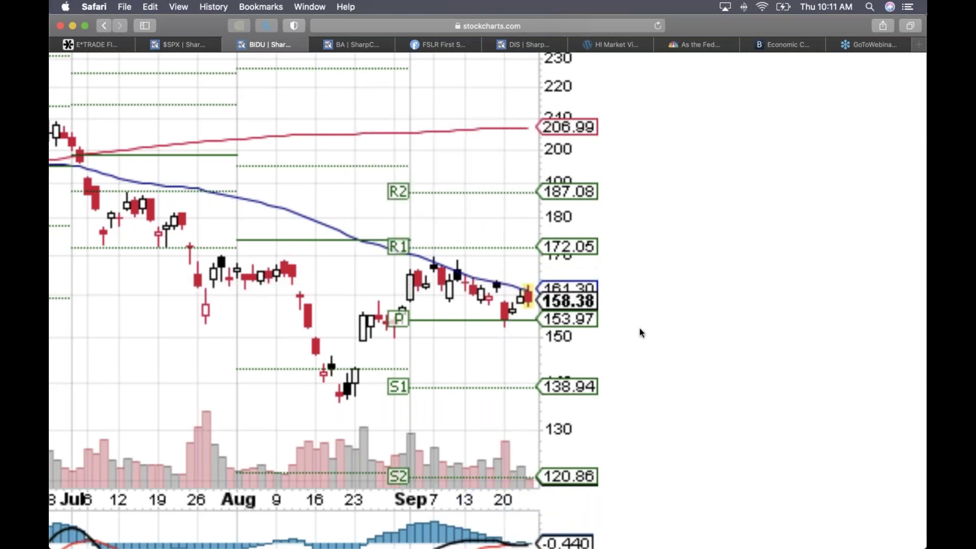
pyautogui.scroll(-5, 639, 328)
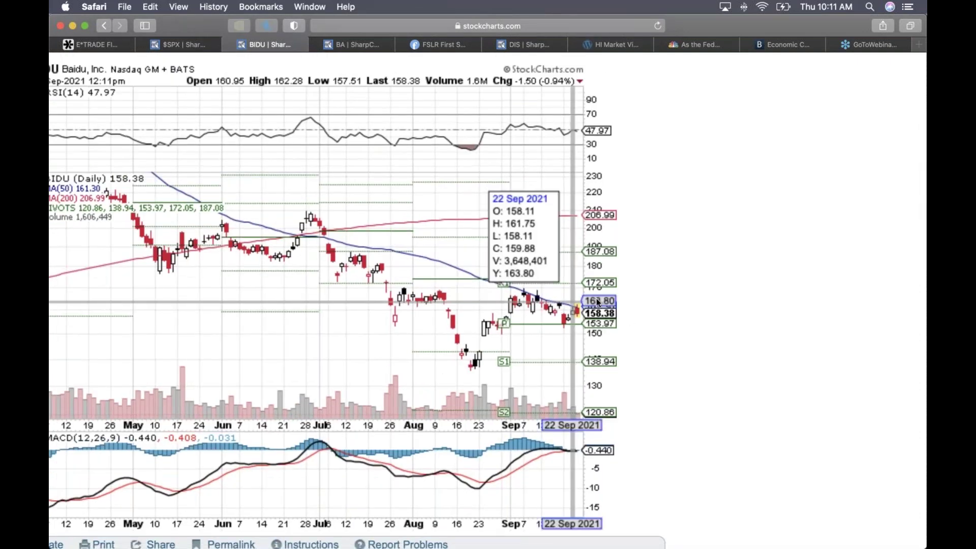
pyautogui.hscroll(2, 635, 293)
pyautogui.hscroll(2, 636, 295)
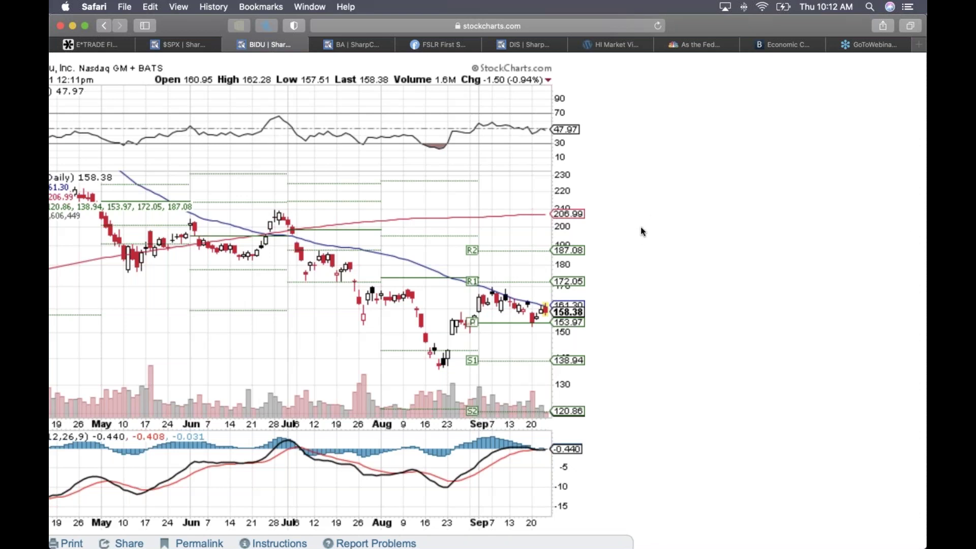
pyautogui.scroll(-2, 642, 230)
pyautogui.scroll(2, 640, 229)
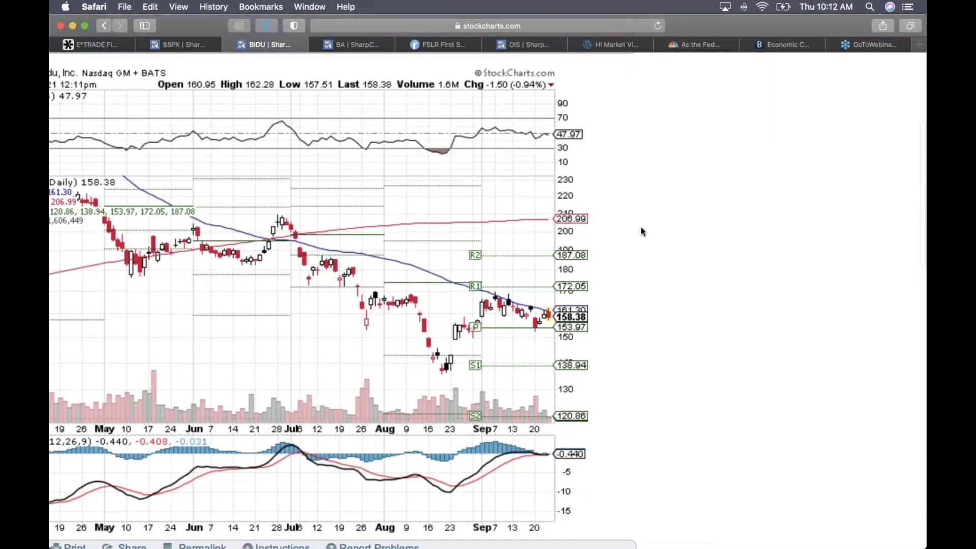
pyautogui.scroll(-1, 640, 230)
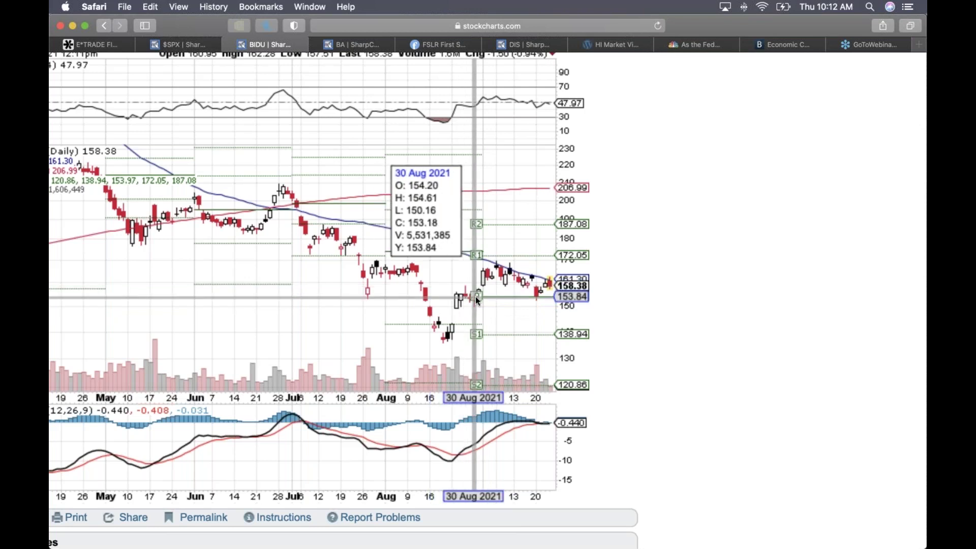
pyautogui.hscroll(3, 475, 297)
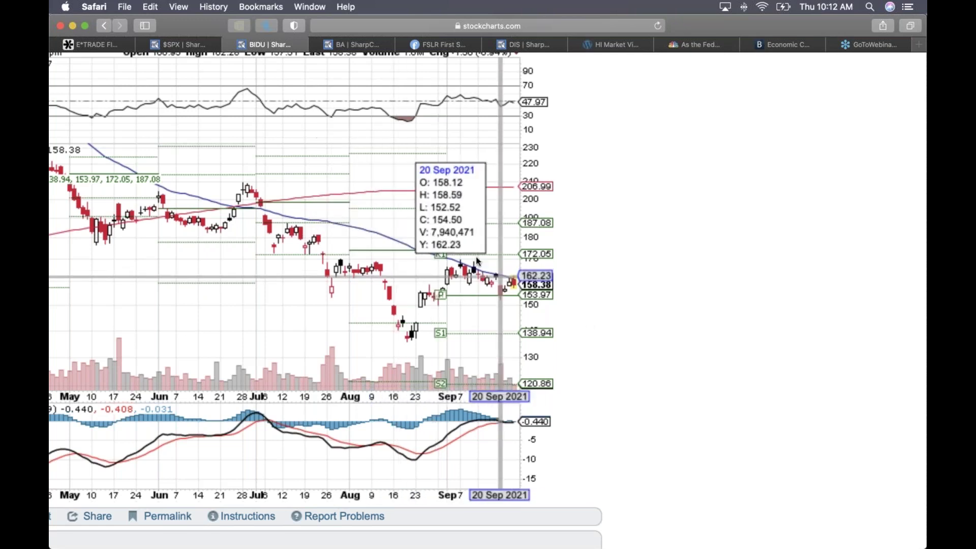
pyautogui.hscroll(3, 587, 257)
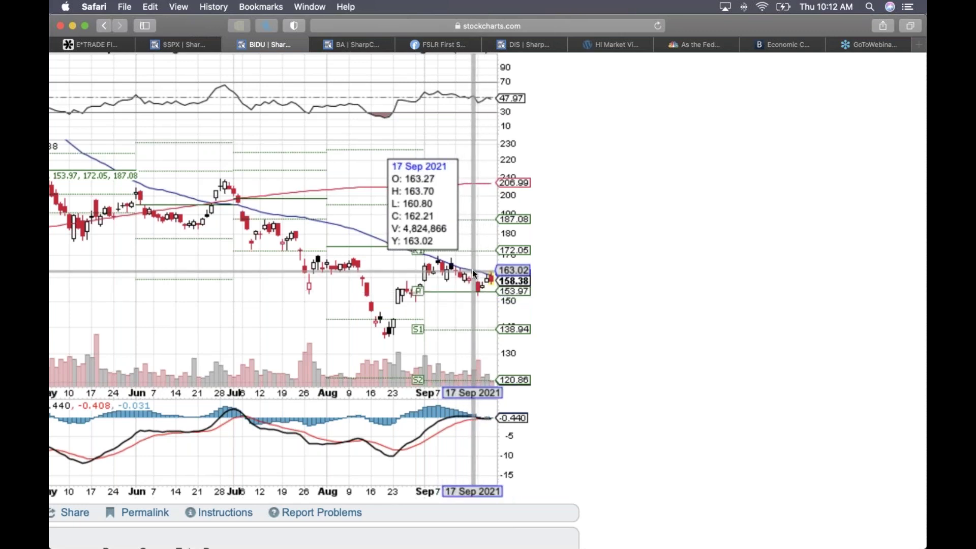
pyautogui.hscroll(2, 548, 306)
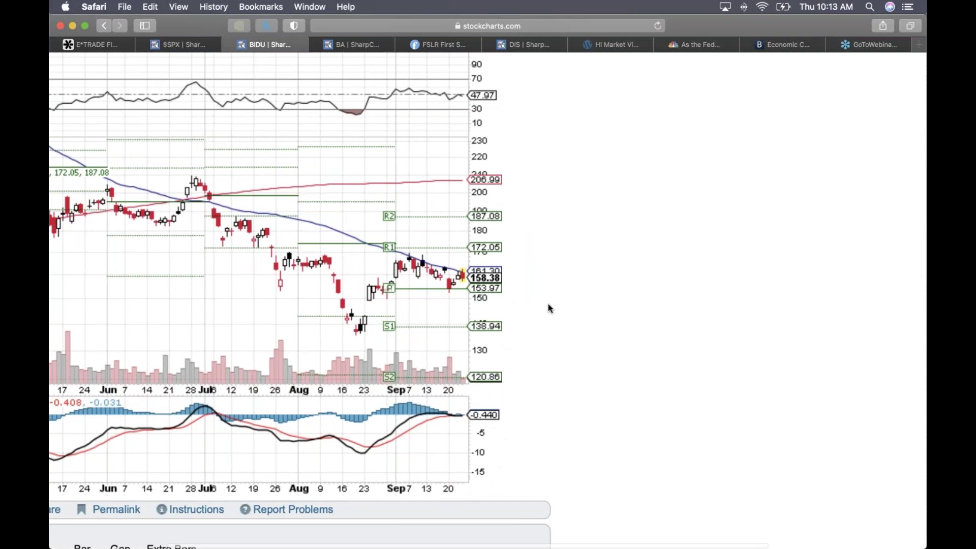
# Switch StockCharts from the BIDU chart to the $SPX daily chart at 4451.53
pyautogui.hscroll(-5, 547, 306)
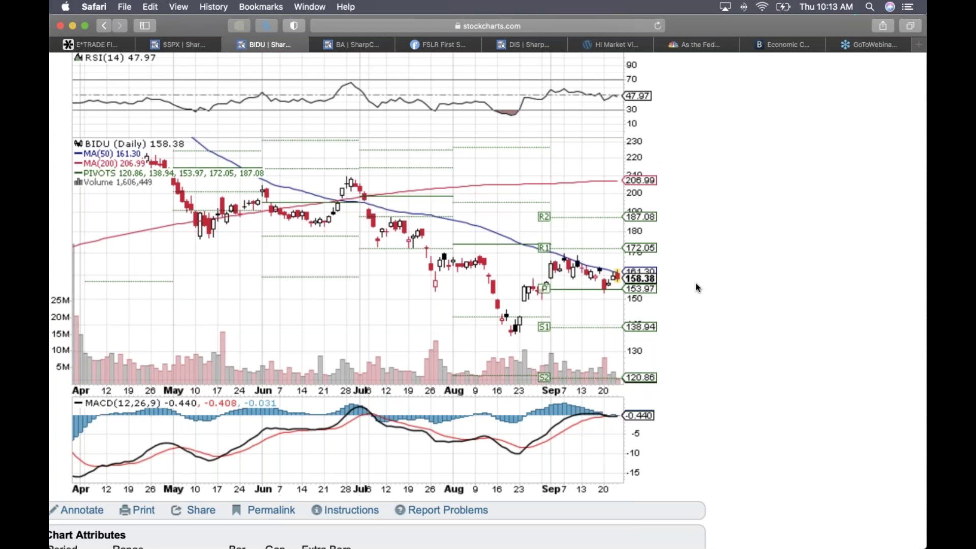
pyautogui.hscroll(2, 667, 279)
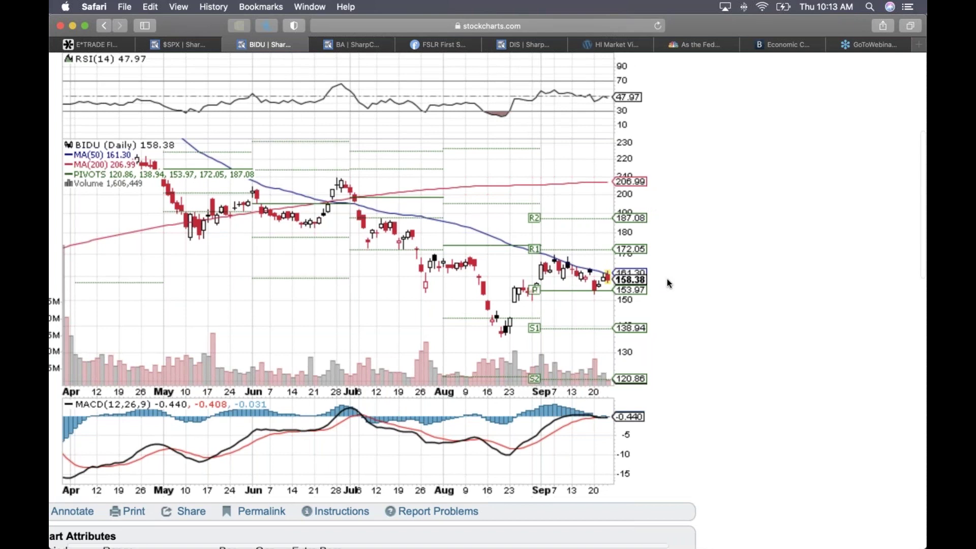
pyautogui.click(202, 45)
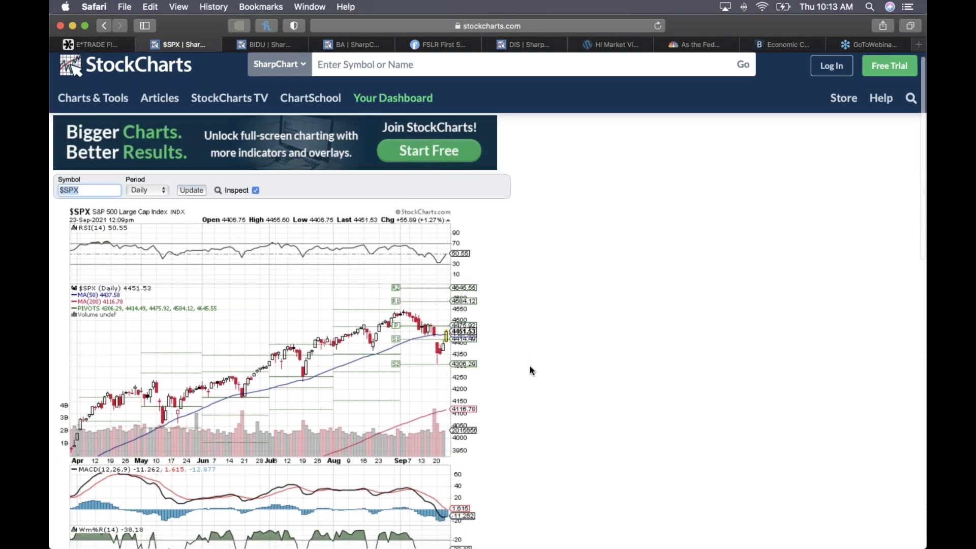
# Scroll to the $SPX MACD and Williams %R panels, then show all windows in Mission Control
pyautogui.scroll(-3, 530, 370)
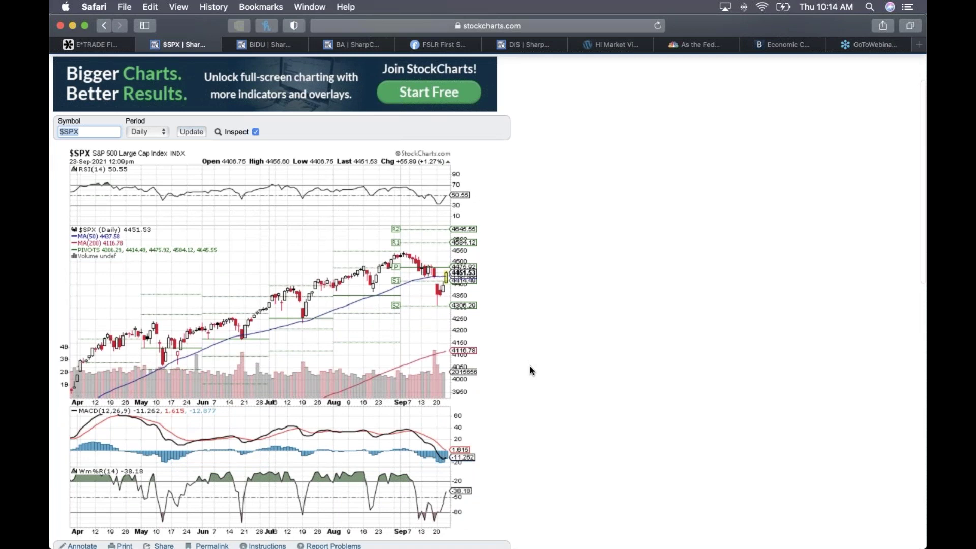
pyautogui.scroll(-1, 529, 370)
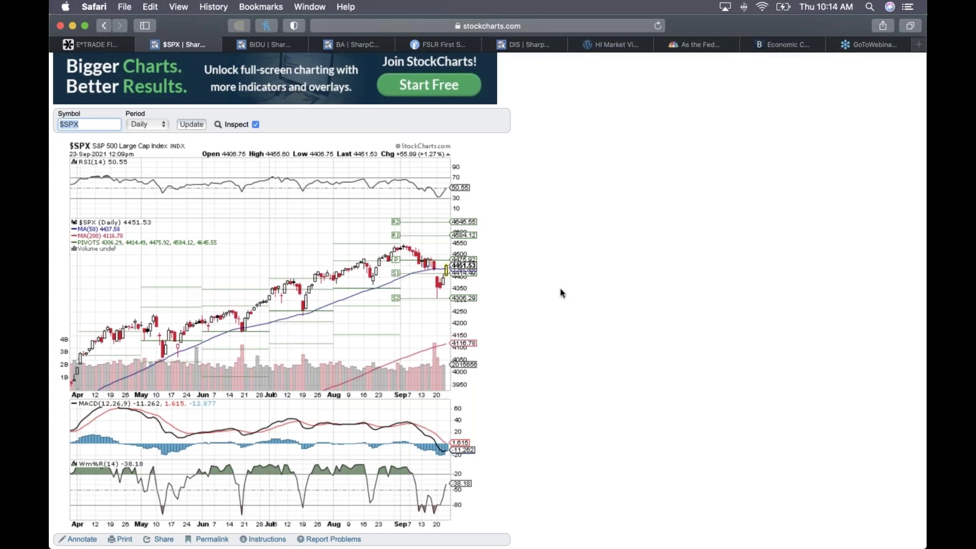
pyautogui.scroll(-1, 560, 288)
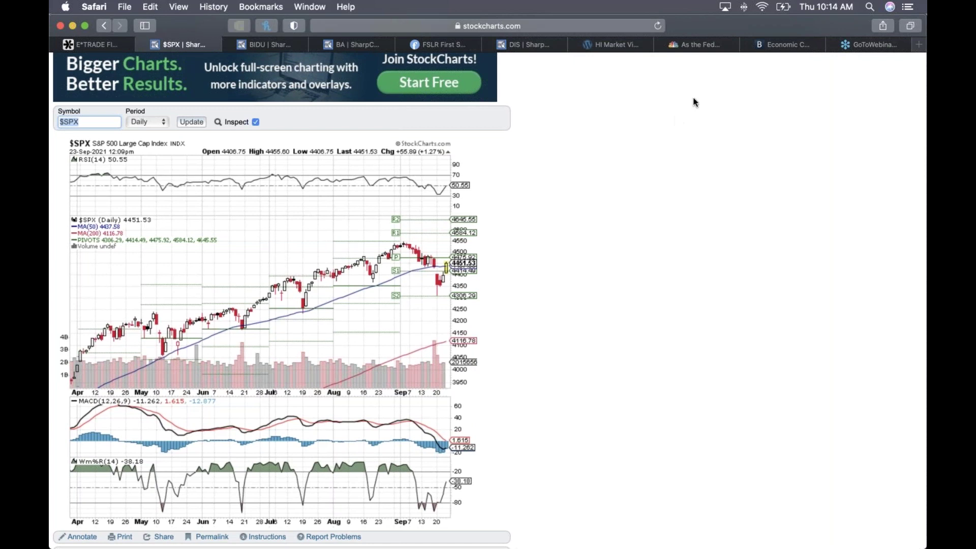
pyautogui.hotkey('ctrl', 'Up')
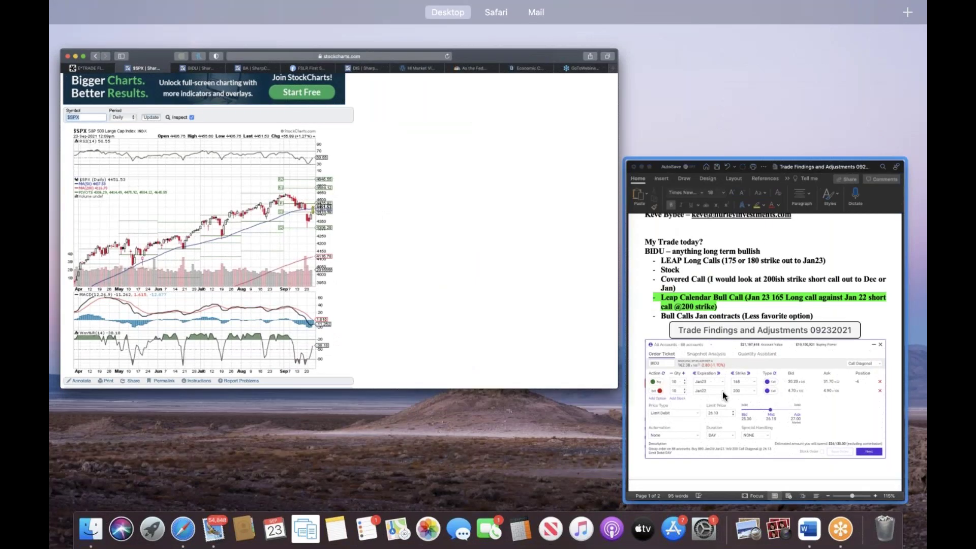
# Bring the Trade Findings notes forward and put the cursor on the blank line above 'My Trade today?'
pyautogui.click(721, 391)
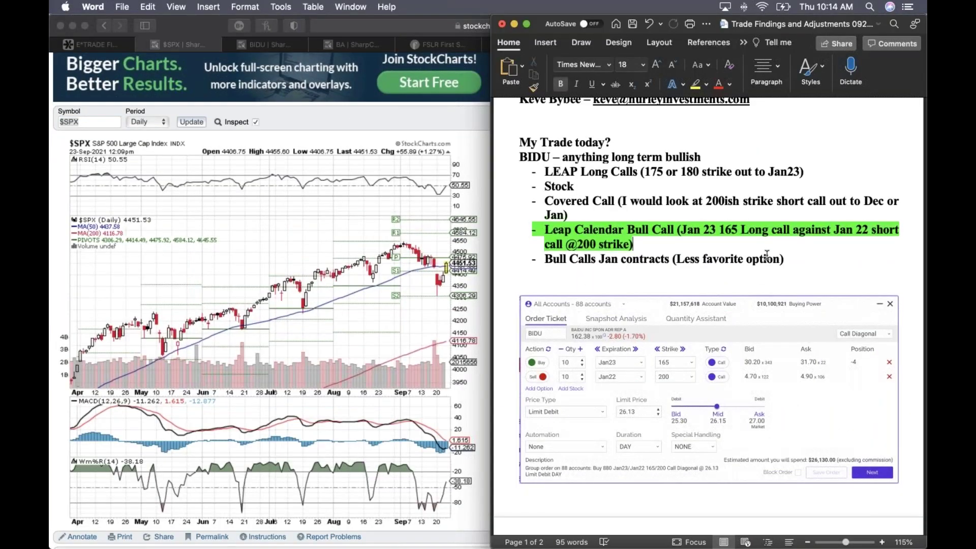
pyautogui.scroll(5, 767, 255)
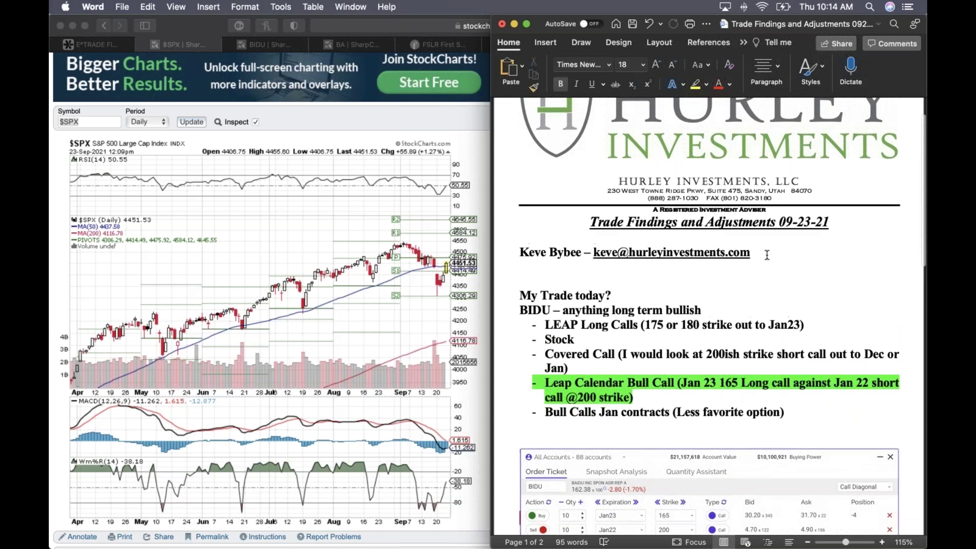
pyautogui.click(679, 286)
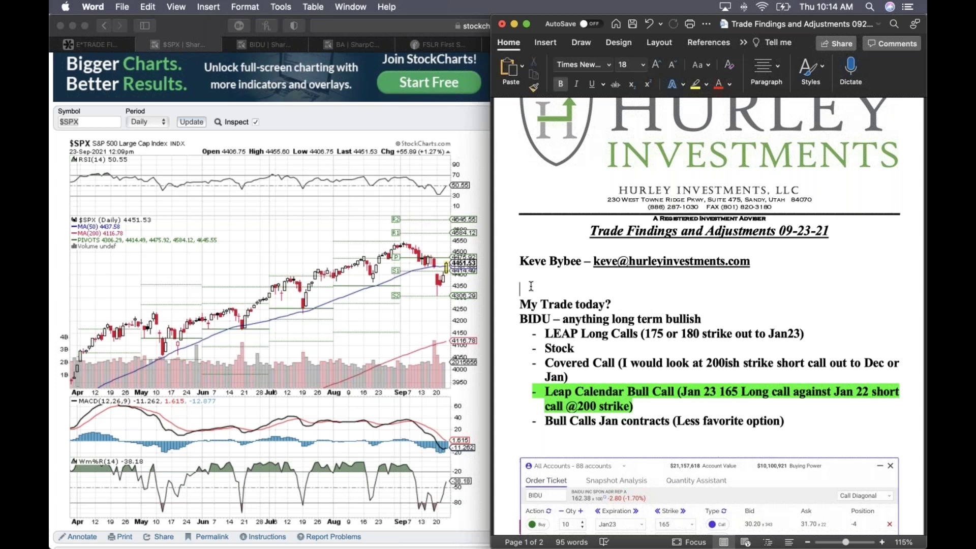
# Type 'According to Cramer the Evergrande debt issue will not create a', fixing typos along the way
pyautogui.write('According to Cramer')
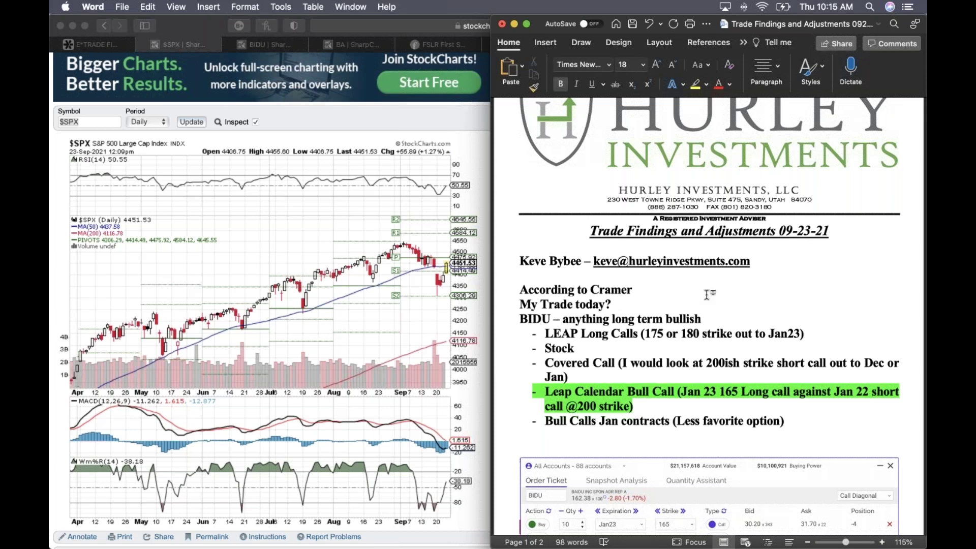
pyautogui.scroll(-1, 706, 295)
pyautogui.scroll(5, 635, 282)
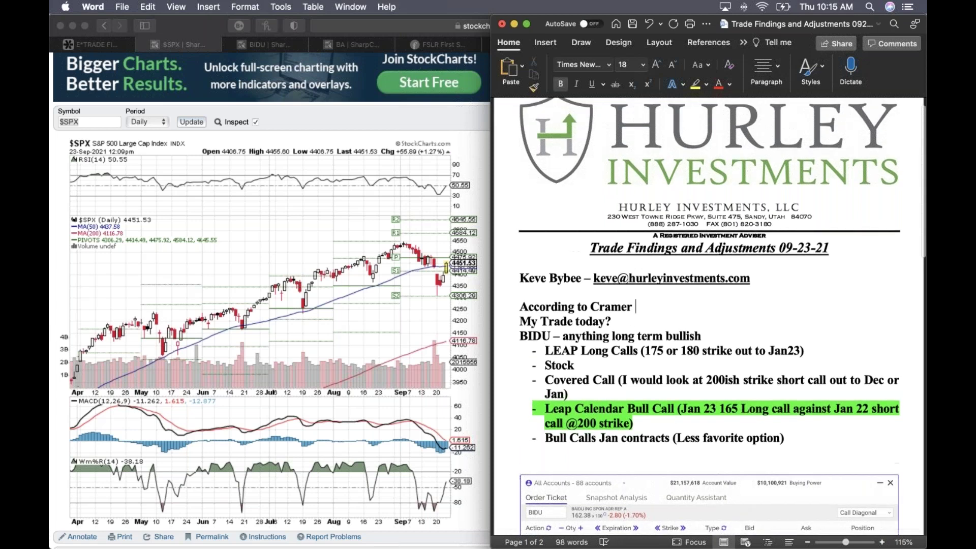
pyautogui.scroll(-1, 790, 315)
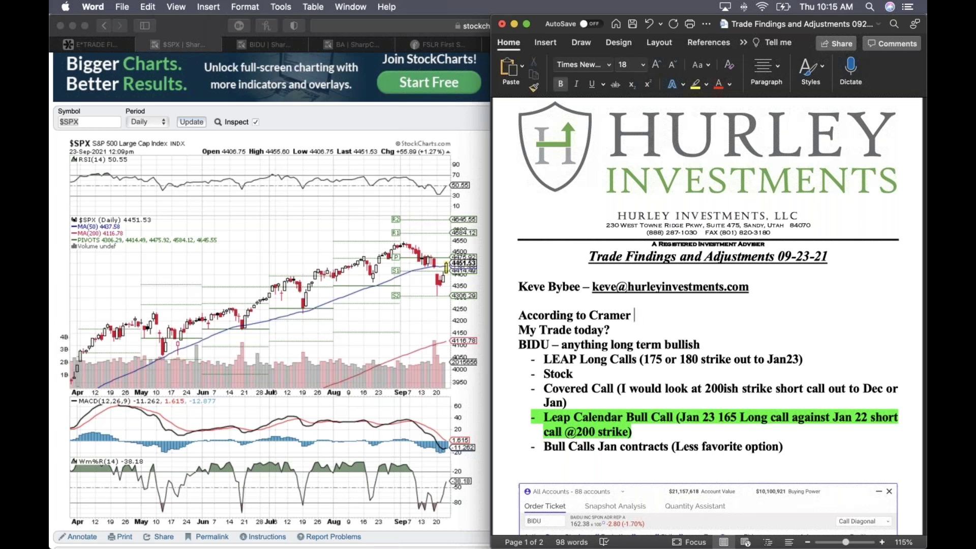
pyautogui.write('The')
pyautogui.press('BackSpace')
pyautogui.press('BackSpace')
pyautogui.press('BackSpace')
pyautogui.write('the Evergrande ')
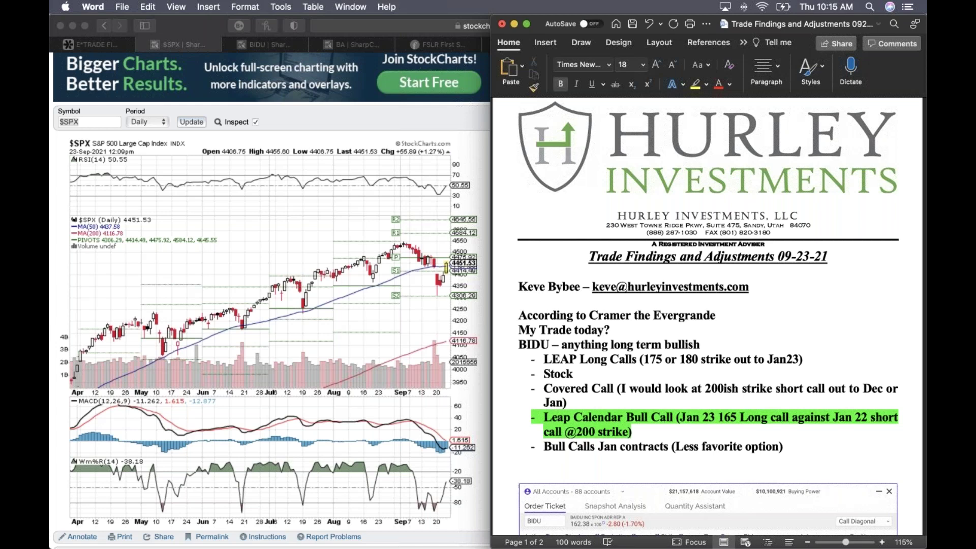
pyautogui.write('debt issue wit')
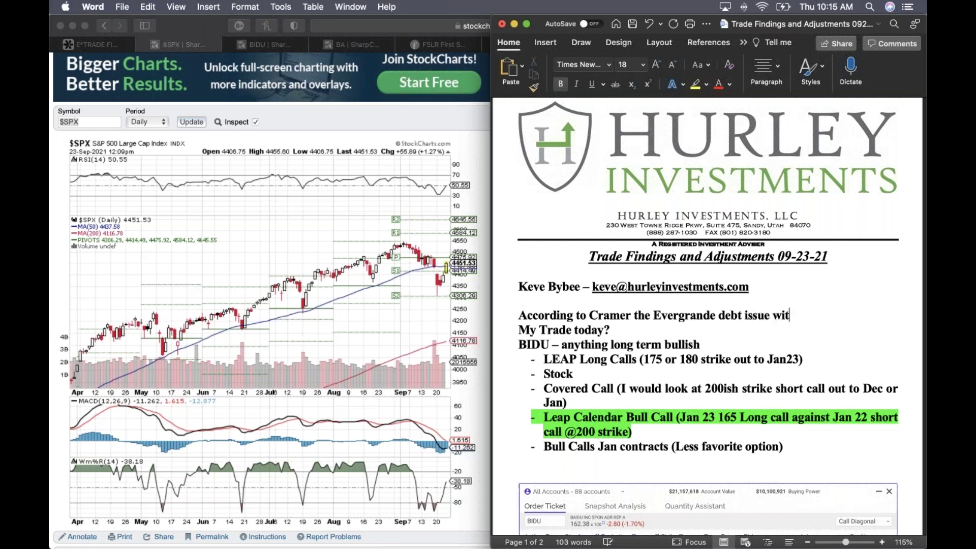
pyautogui.press('BackSpace')
pyautogui.write('l')
pyautogui.press('BackSpace')
pyautogui.write('l not create a w')
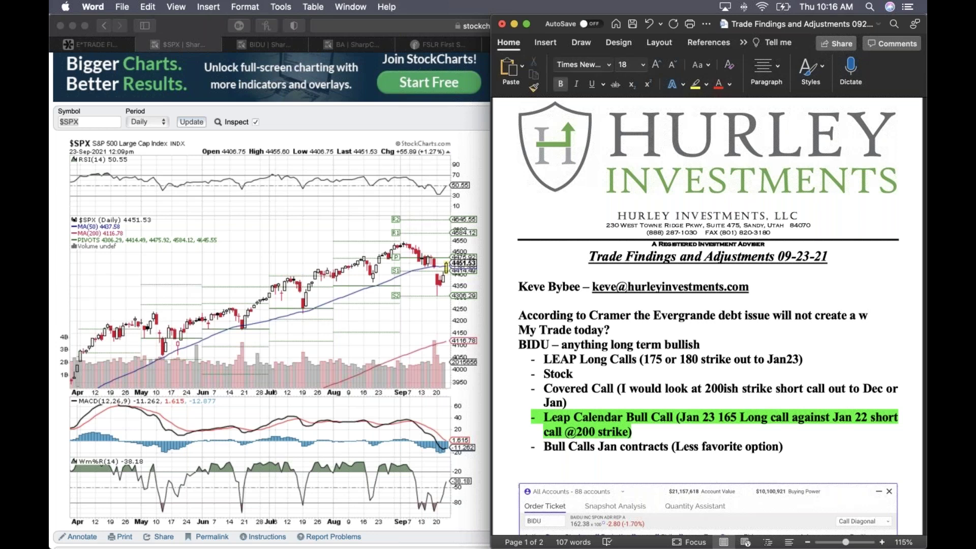
# Finish the quote through 'stay friends with China and other opportunities there.' and add a blank line
pyautogui.press('BackSpace')
pyautogui.write('chain rea')
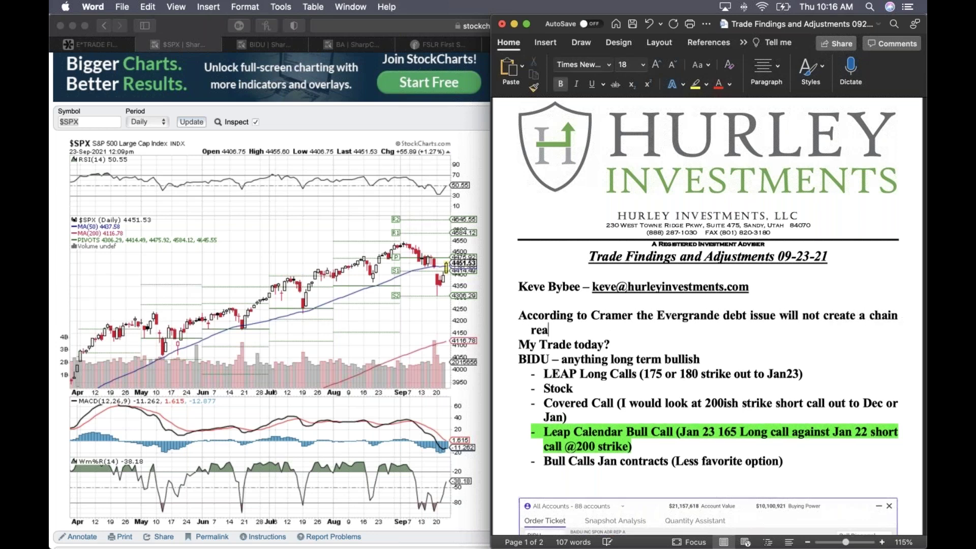
pyautogui.write('ction')
pyautogui.write('in fi')
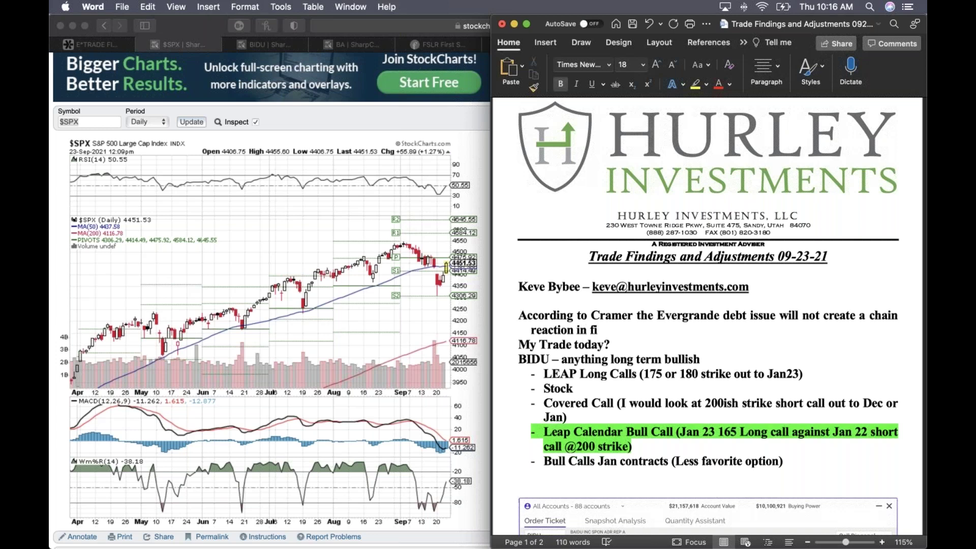
pyautogui.write('nancial markets ')
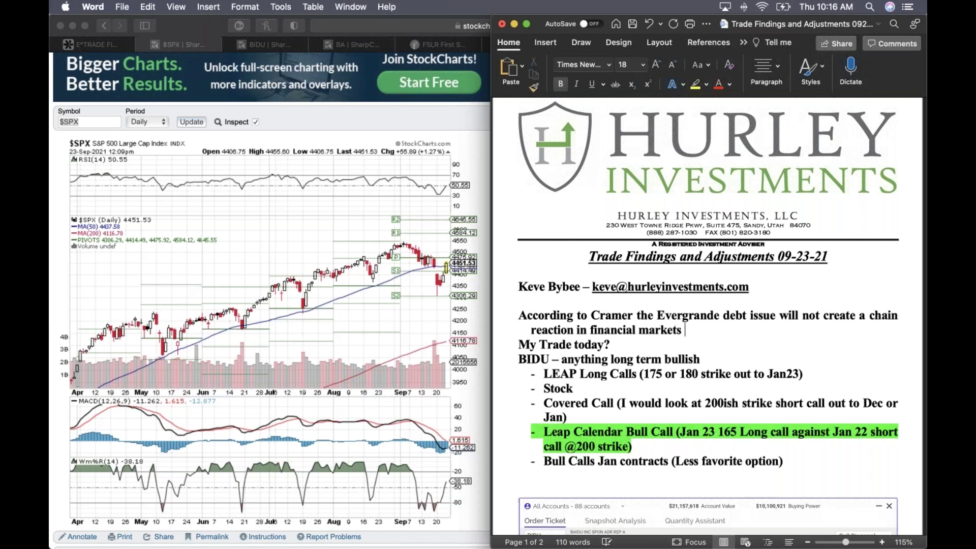
pyautogui.write('because those d')
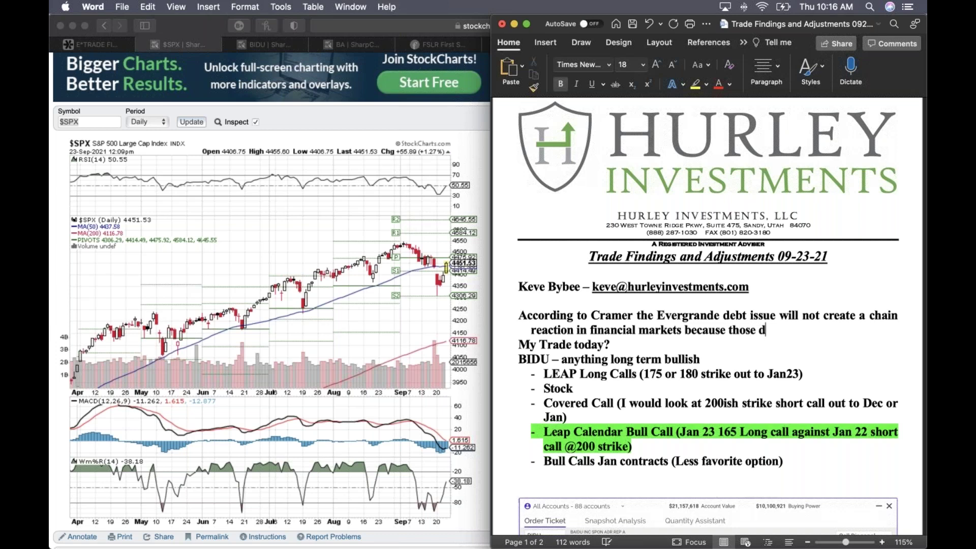
pyautogui.write('ebt holders are')
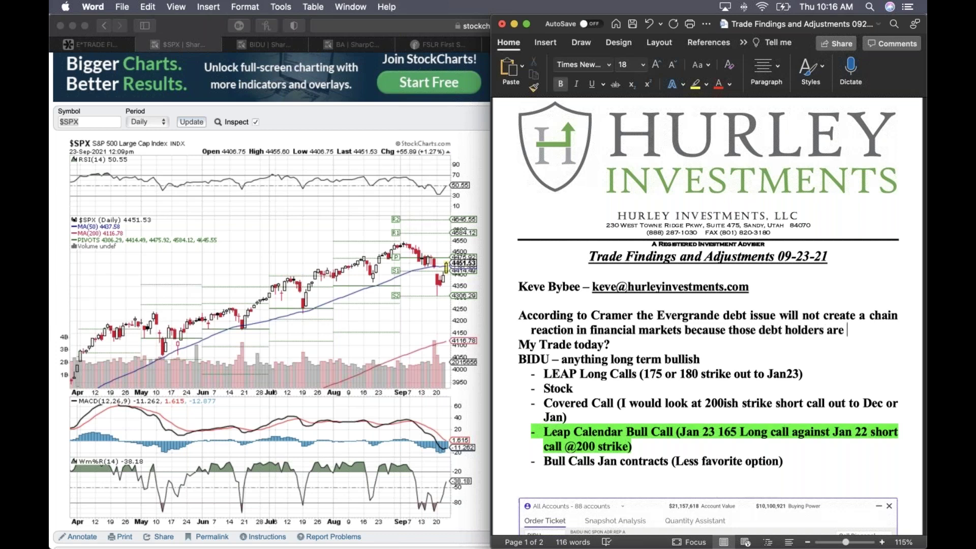
pyautogui.write(' "we')
pyautogui.press('BackSpace')
pyautogui.write('illing to take a loss')
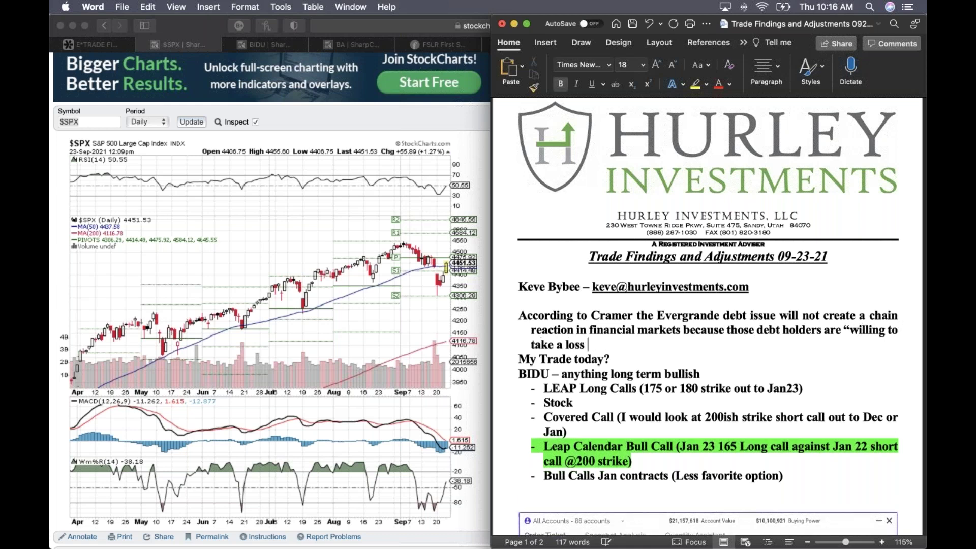
pyautogui.write(' in order to')
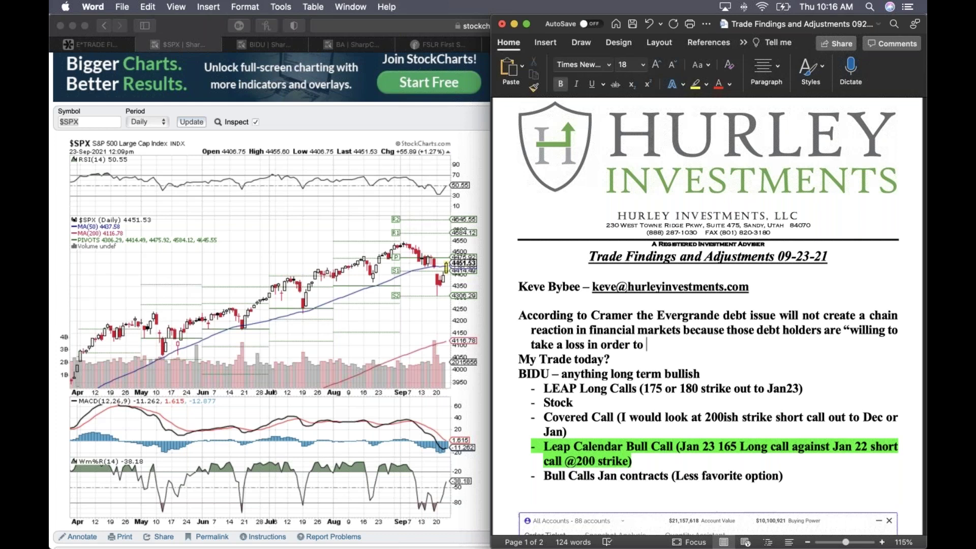
pyautogui.write('stay friends with China')
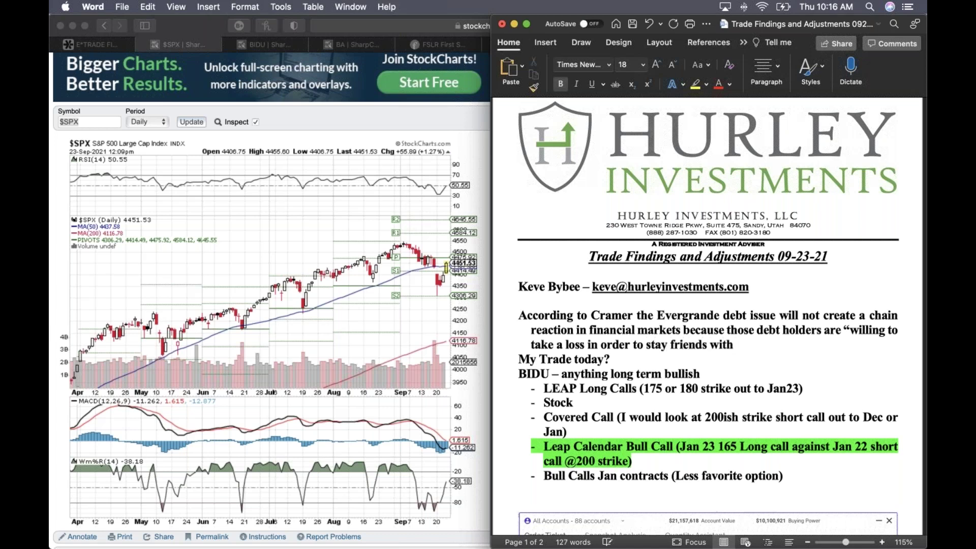
pyautogui.write(' and oth')
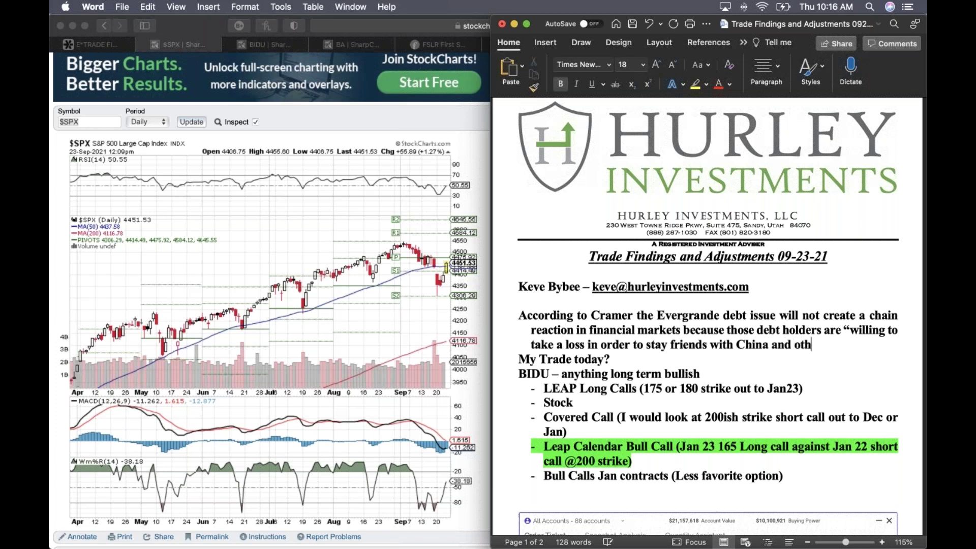
pyautogui.write('er oppo')
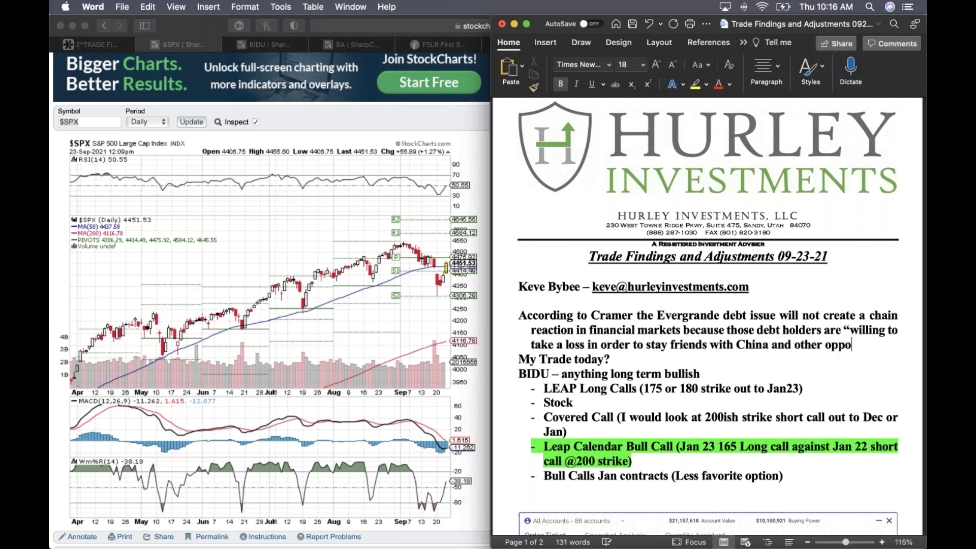
pyautogui.write('rtunities')
pyautogui.write(' there')
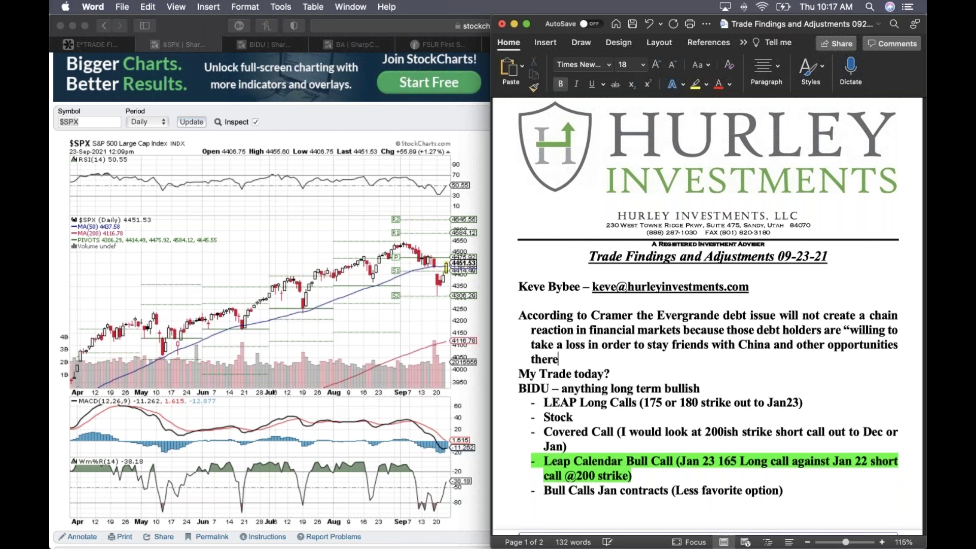
pyautogui.write('."')
pyautogui.press('Return')
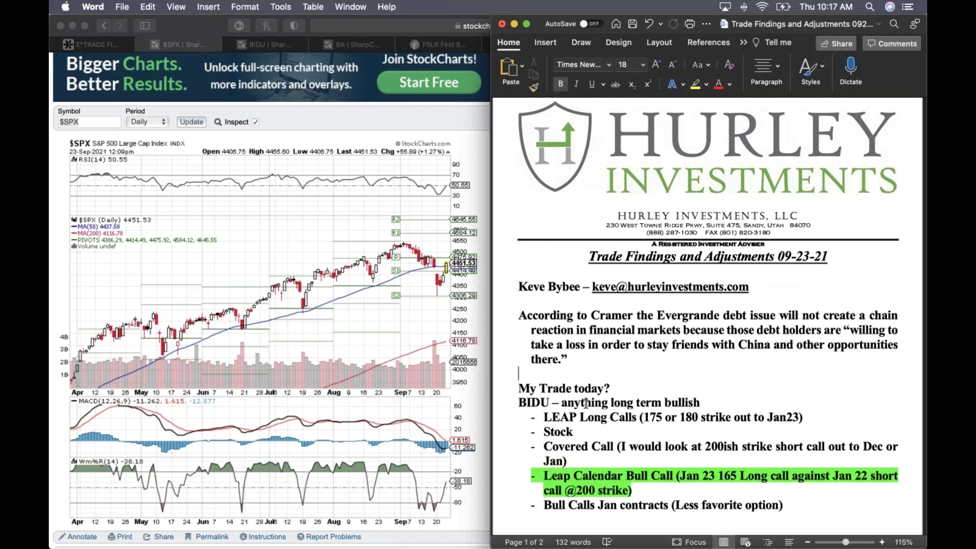
# Delete the old 'My Trade today?' BIDU bulleted section
pyautogui.scroll(-2, 586, 403)
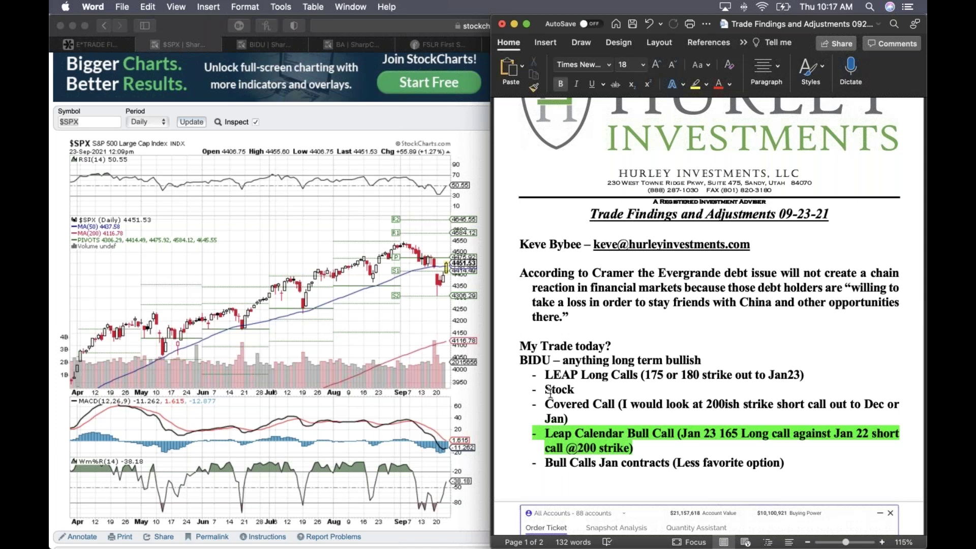
pyautogui.moveTo(524, 337); pyautogui.dragTo(581, 468)
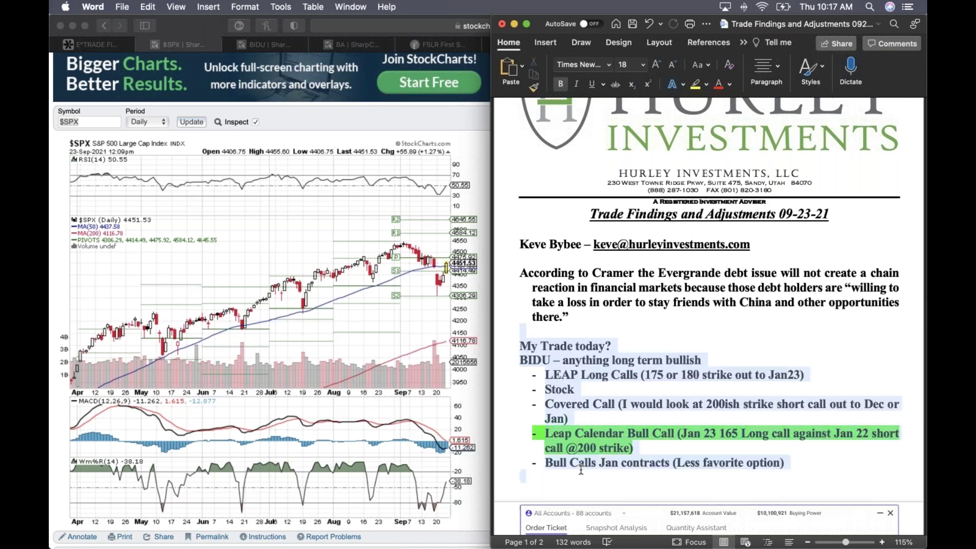
pyautogui.scroll(-8, 581, 469)
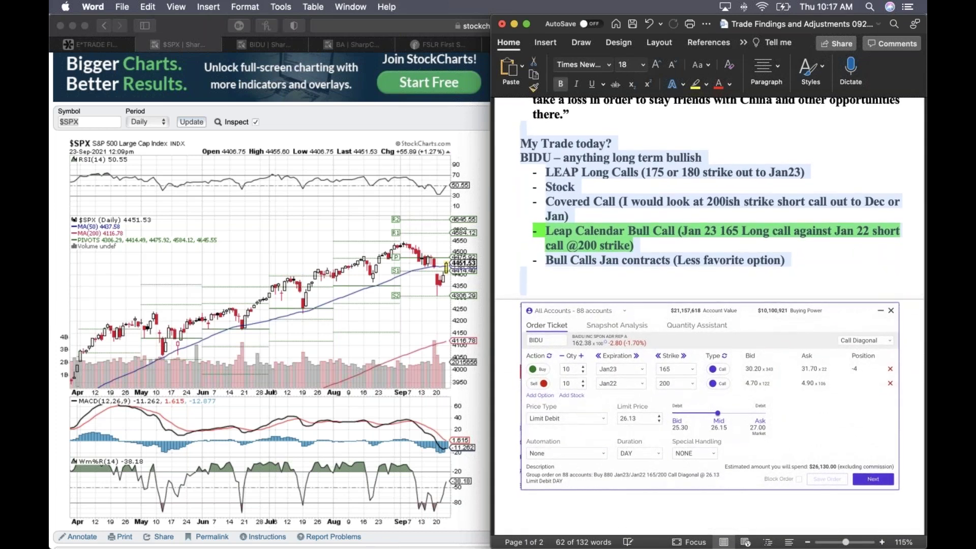
pyautogui.press('BackSpace')
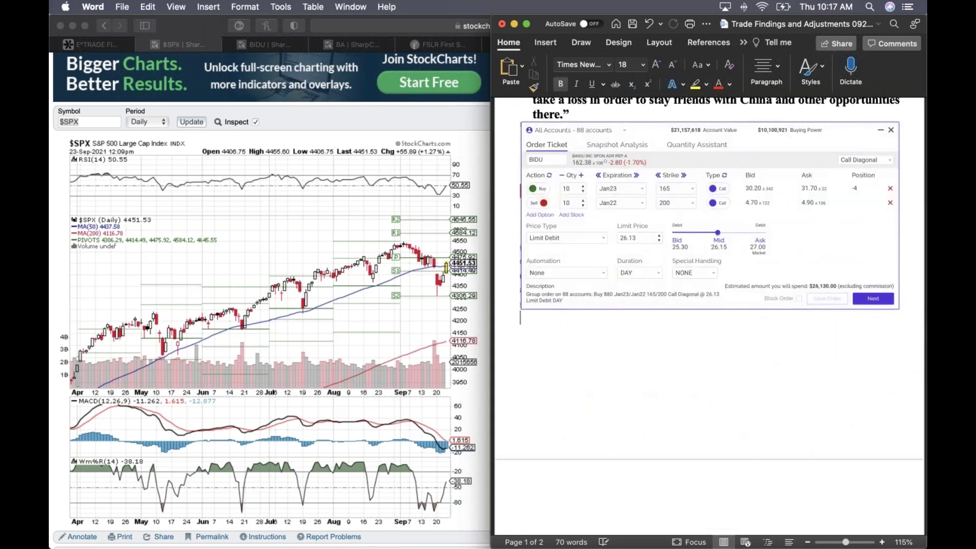
# Delete the order-ticket screenshot and return to the top of the notes
pyautogui.hotkey('shift', 'Up')
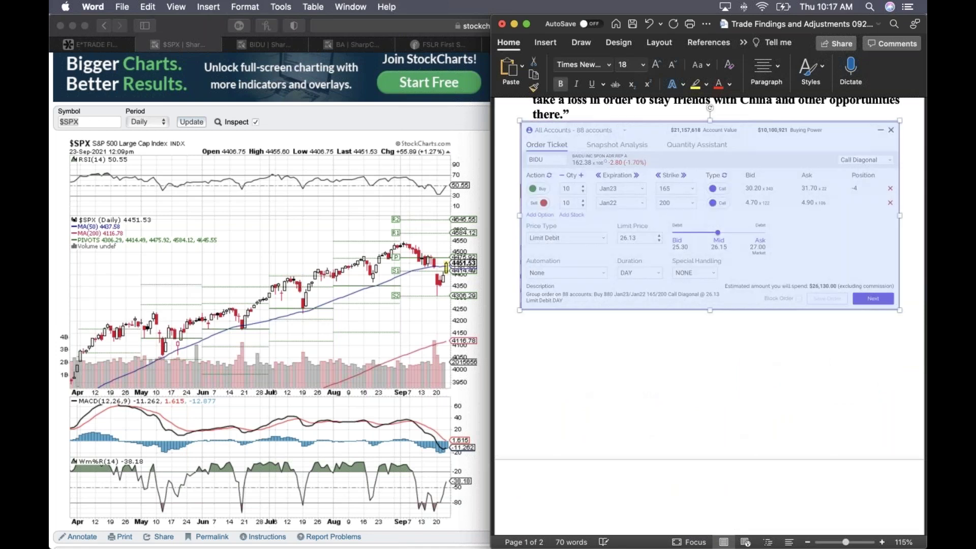
pyautogui.press('BackSpace')
pyautogui.scroll(5, 710, 316)
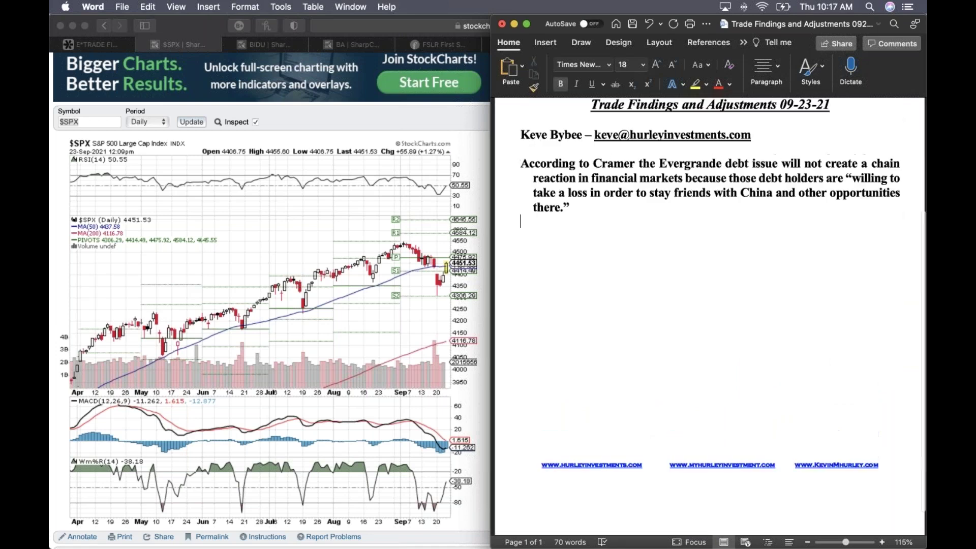
pyautogui.scroll(3, 711, 316)
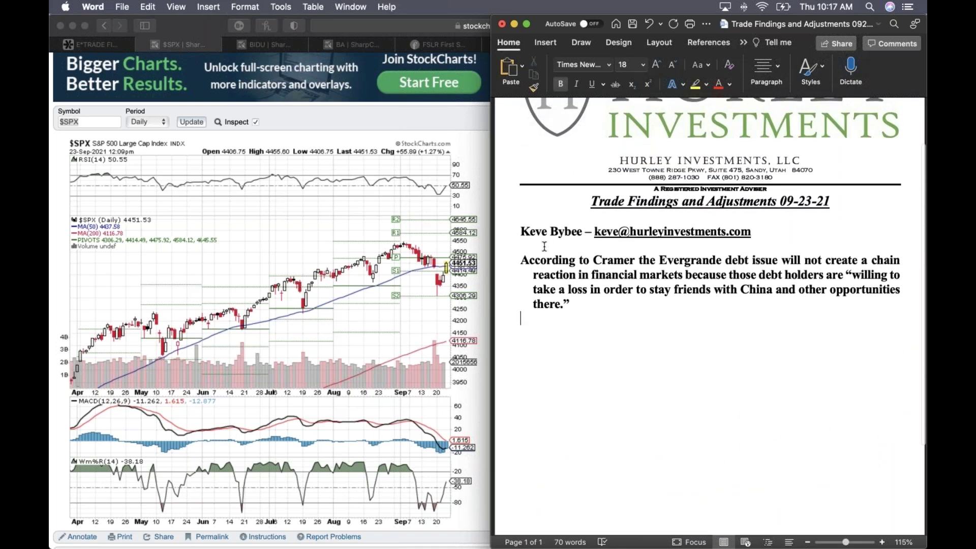
# Add 'Why are markets recovering after the Evergrande sell off on Monday?' and dash-bullet the Cramer quote
pyautogui.press('Return')
pyautogui.write('Why')
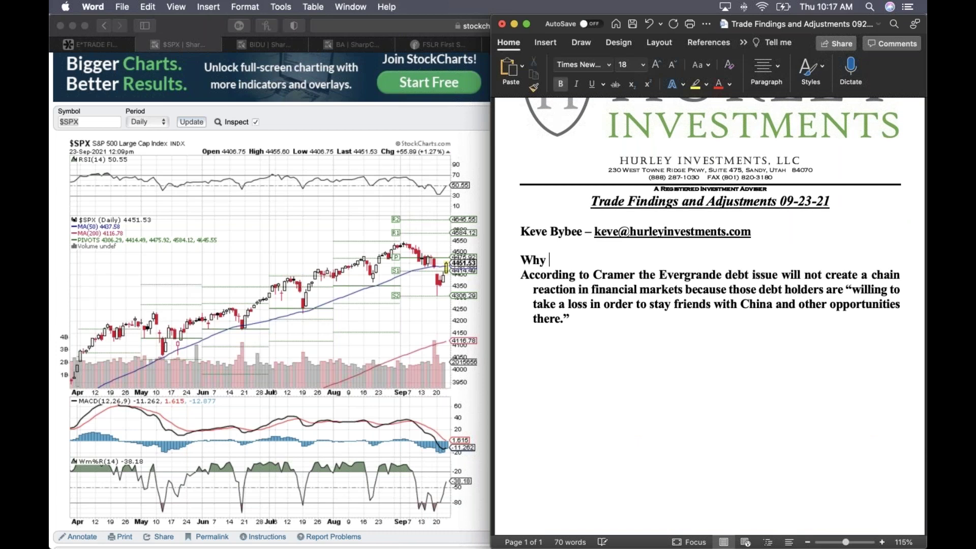
pyautogui.write(' are mark')
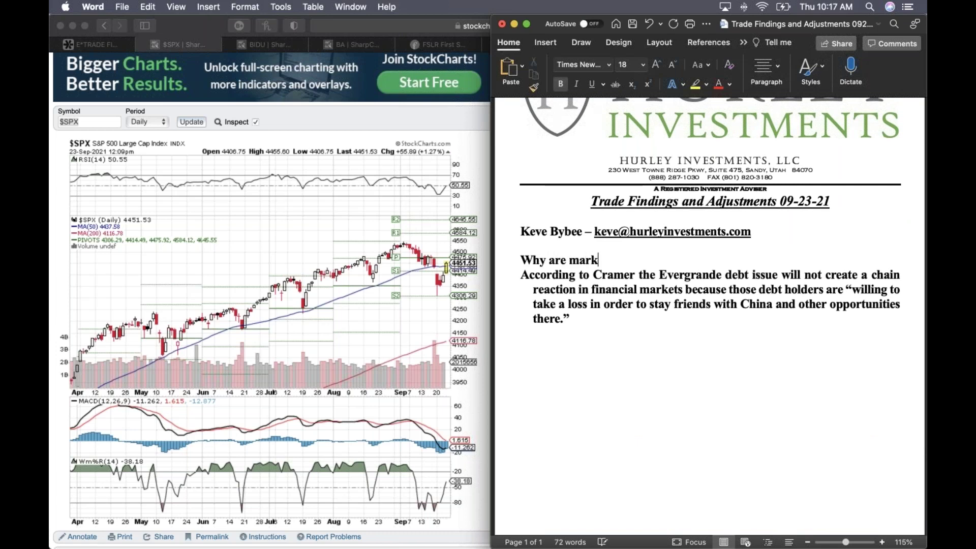
pyautogui.write('ets recove')
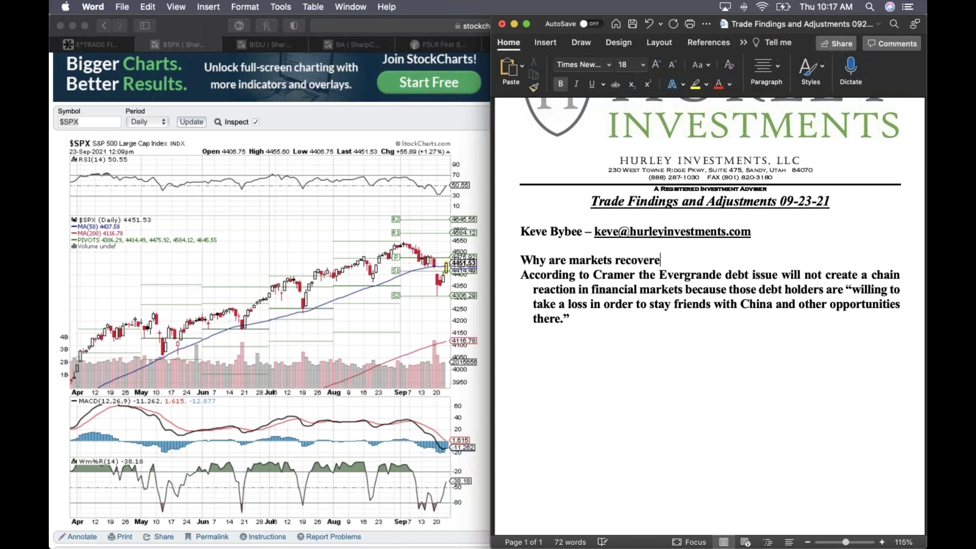
pyautogui.write('ring after the Evergrane')
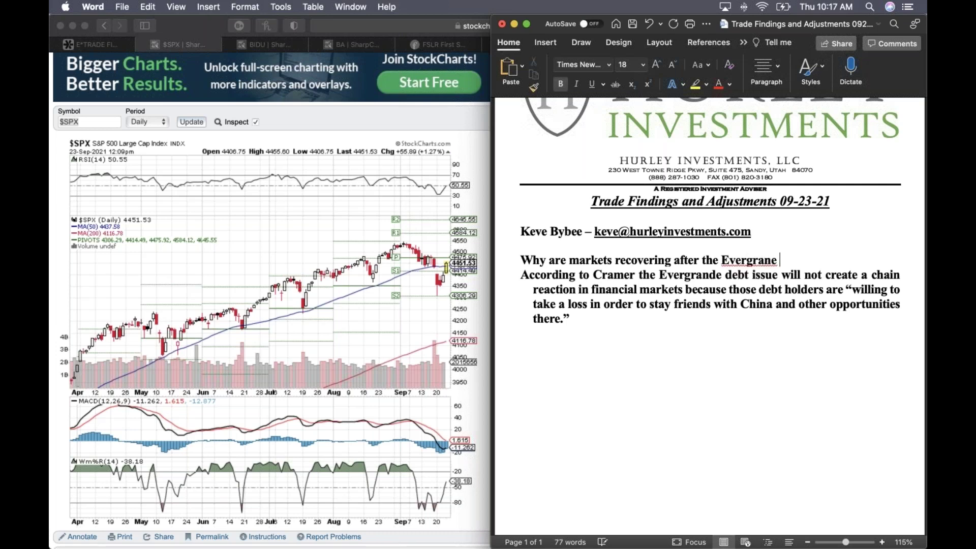
pyautogui.press('BackSpace')
pyautogui.write('de sell off i')
pyautogui.press('BackSpace')
pyautogui.write('o')
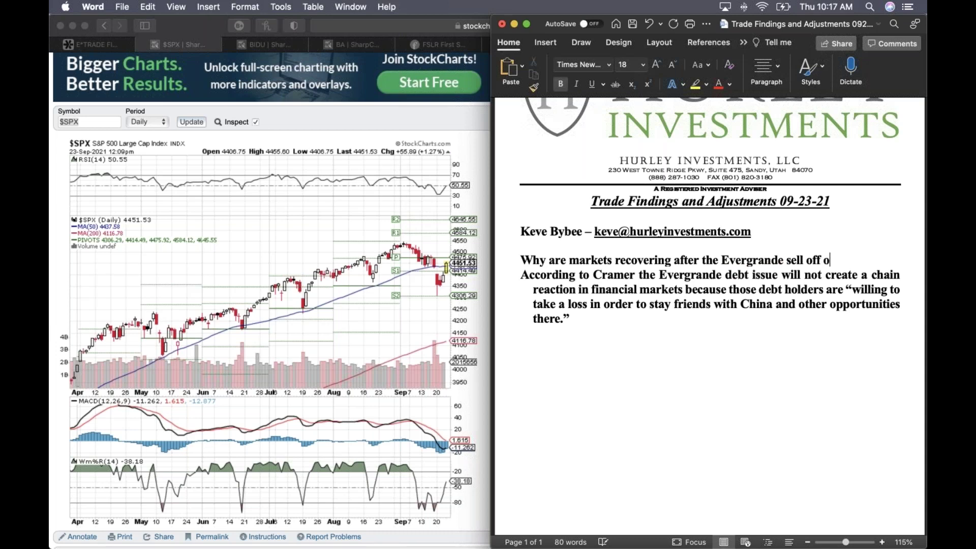
pyautogui.write('n Monday?')
pyautogui.press('Return')
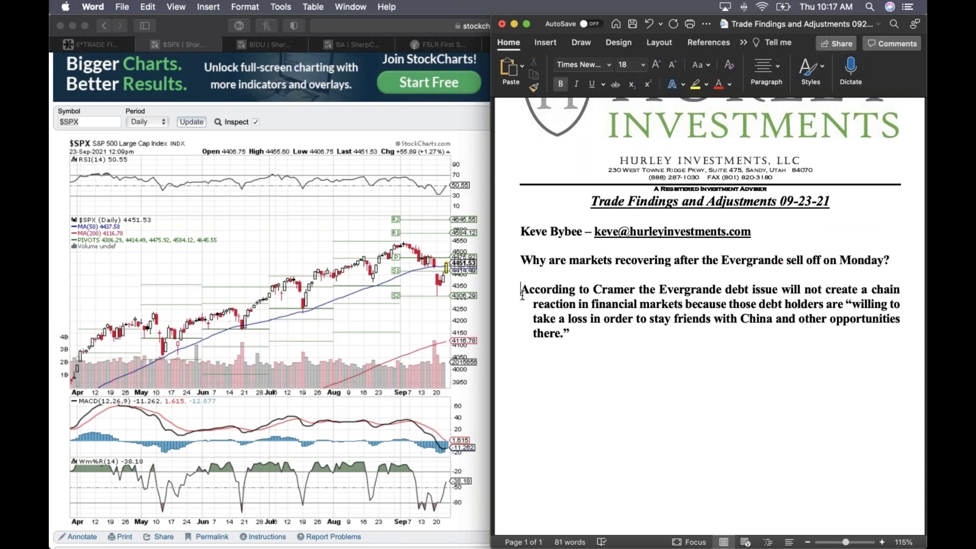
pyautogui.click(522, 295)
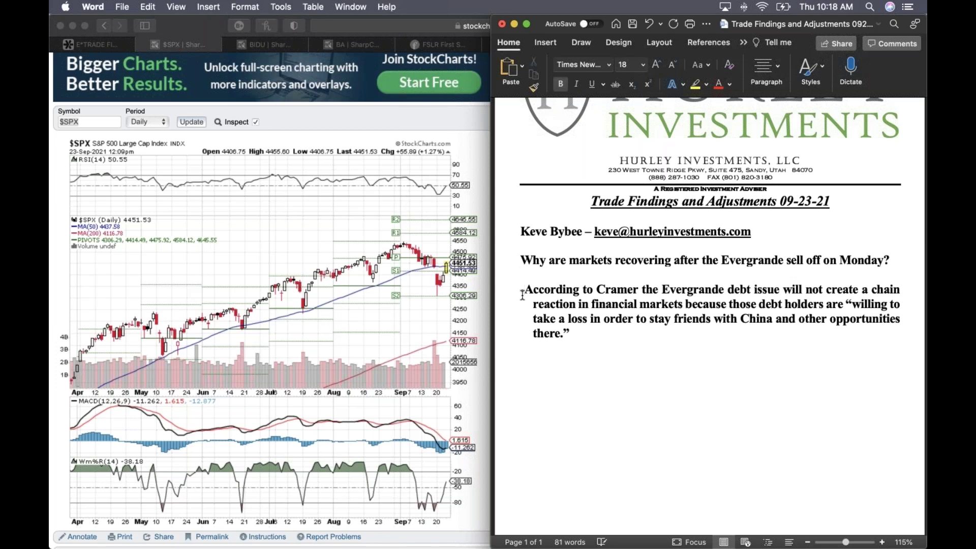
pyautogui.write('-')
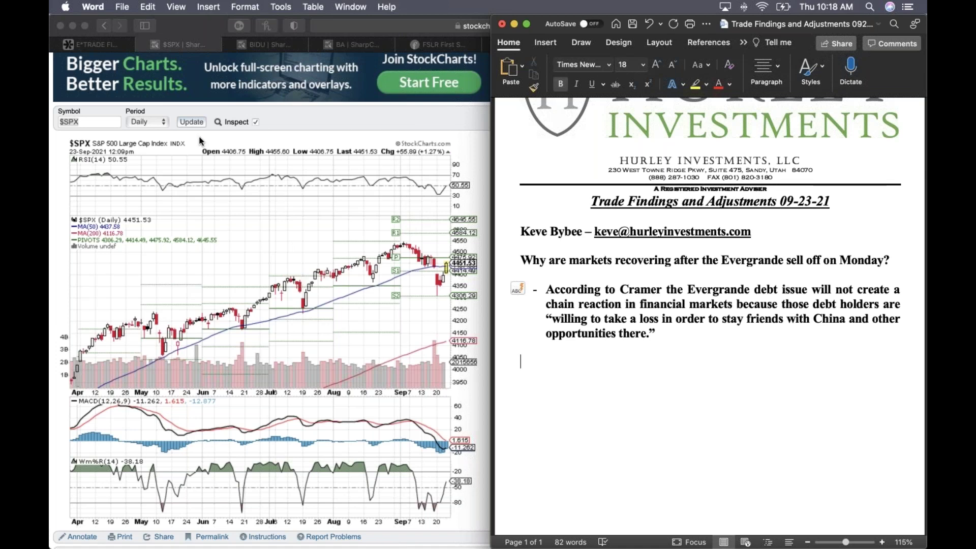
# Switch Safari to the 'As the Fed...' tab and skim CNBC's rates-near-zero article
pyautogui.click(186, 26)
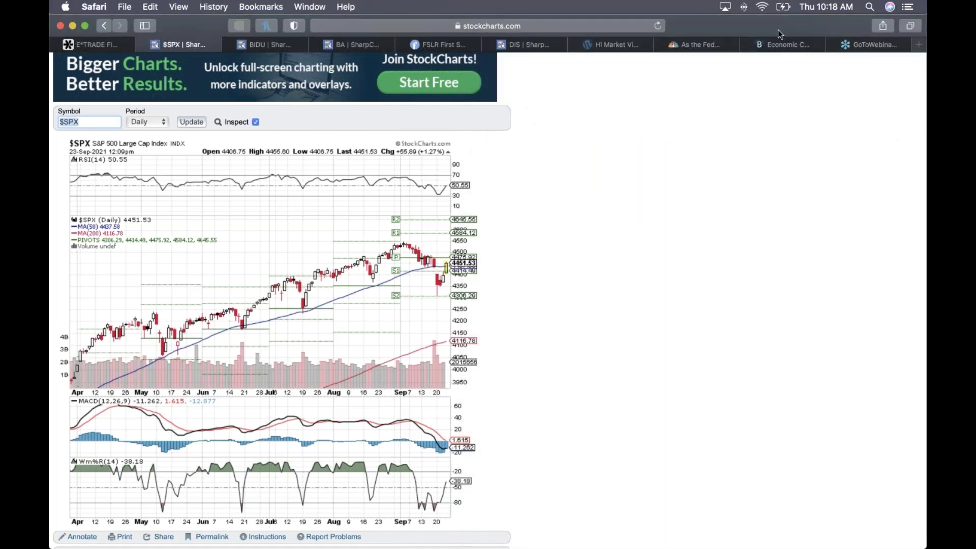
pyautogui.click(704, 43)
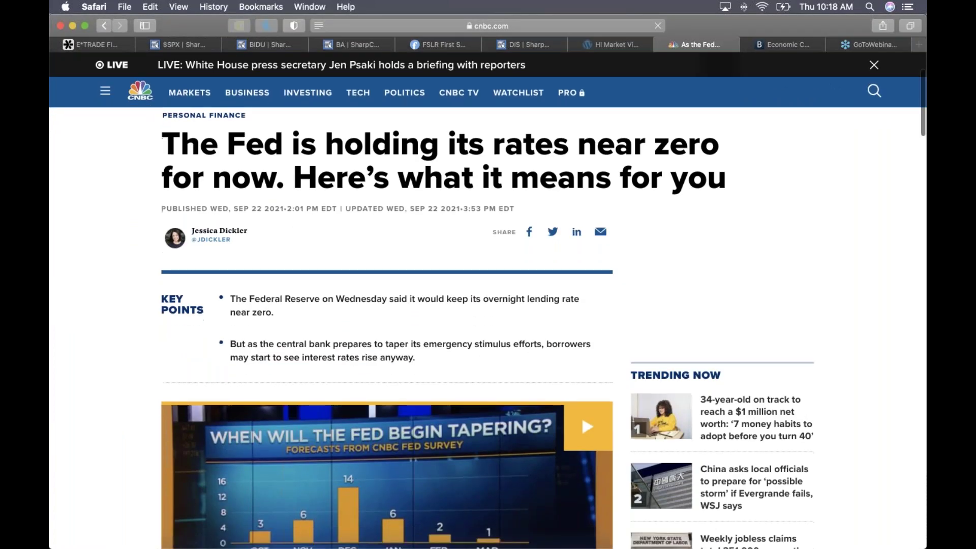
pyautogui.scroll(-10, 581, 412)
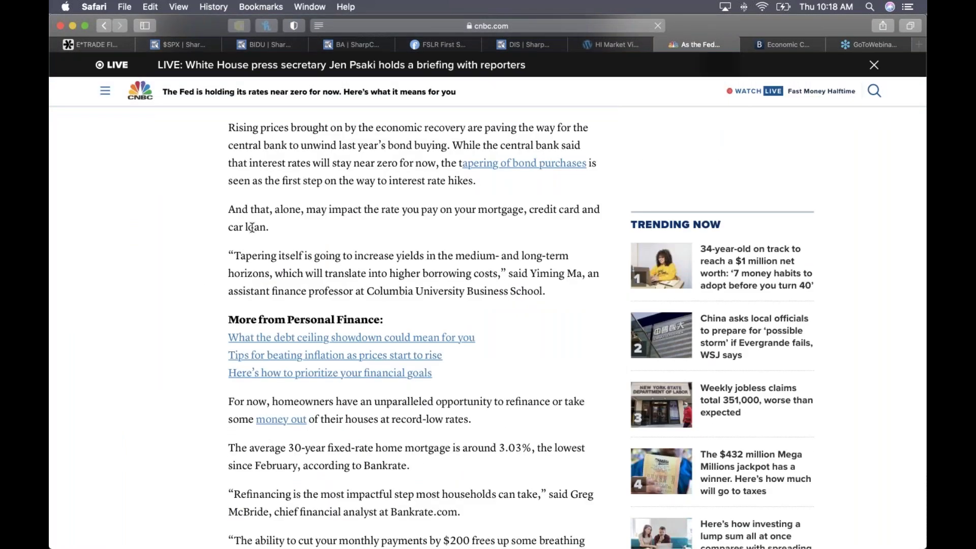
pyautogui.scroll(1, 251, 227)
pyautogui.moveTo(232, 263); pyautogui.dragTo(302, 278)
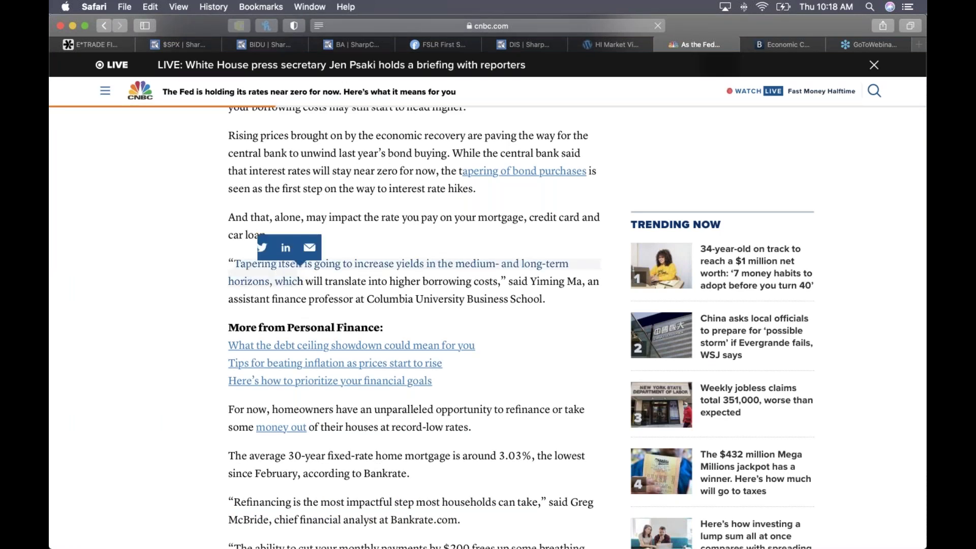
pyautogui.click(349, 217)
pyautogui.scroll(10, 349, 238)
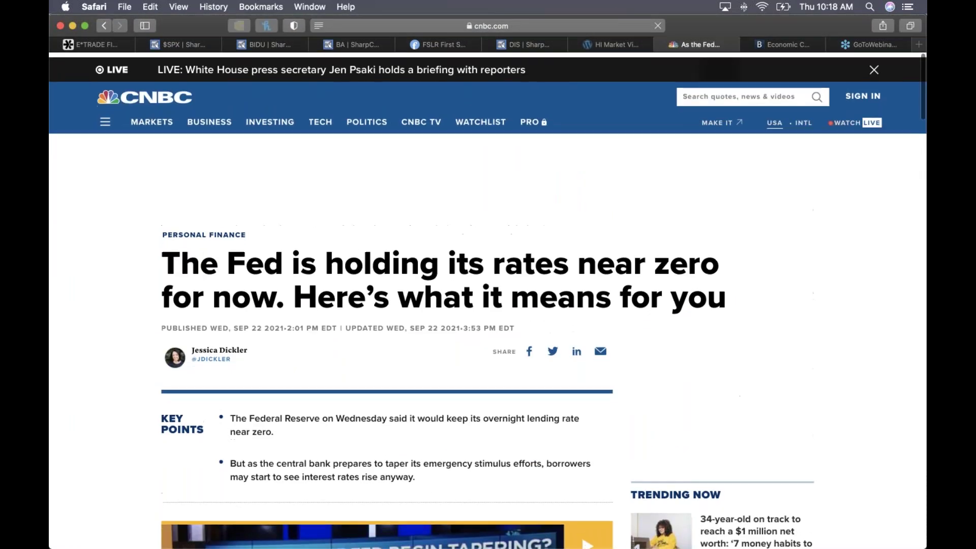
pyautogui.moveTo(303, 109)
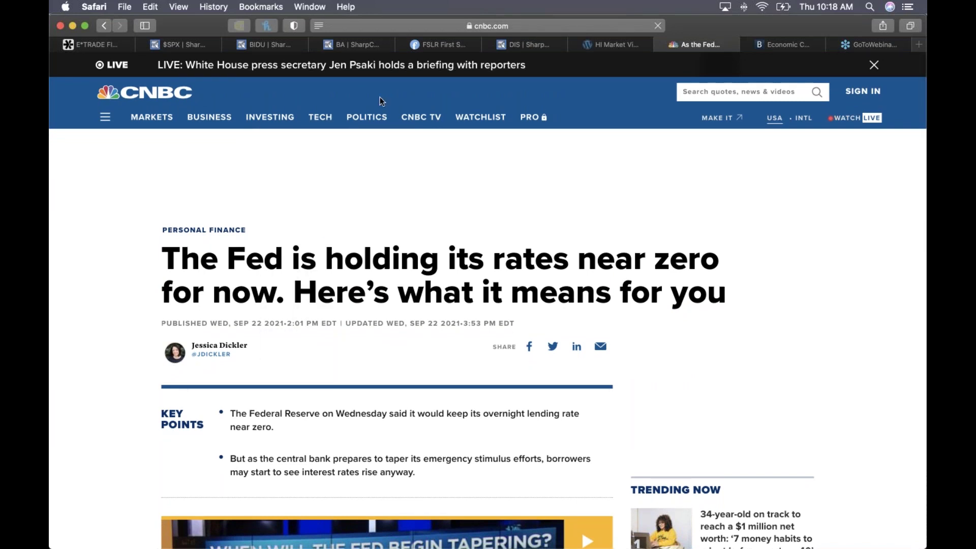
pyautogui.moveTo(154, 128)
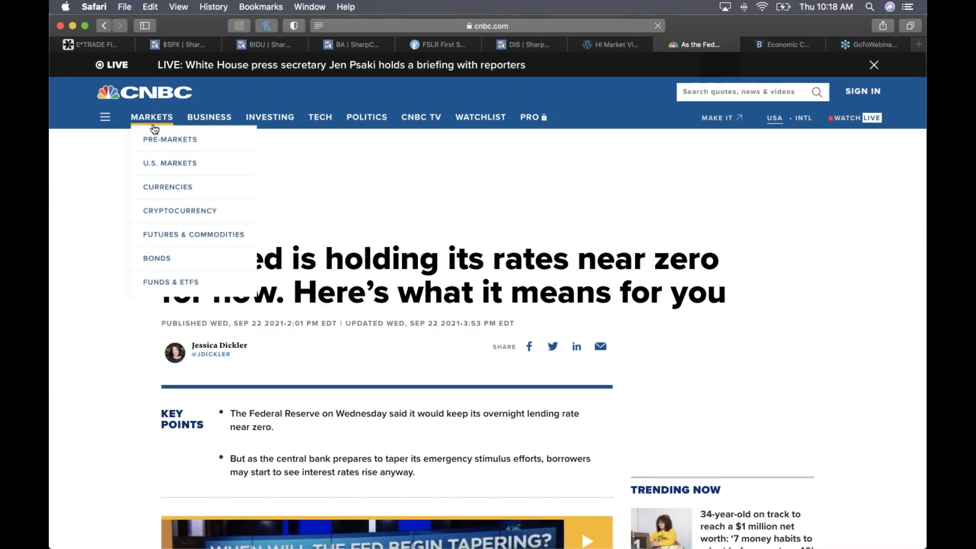
# Return to the CNBC homepage and scroll through its headlines
pyautogui.click(146, 95)
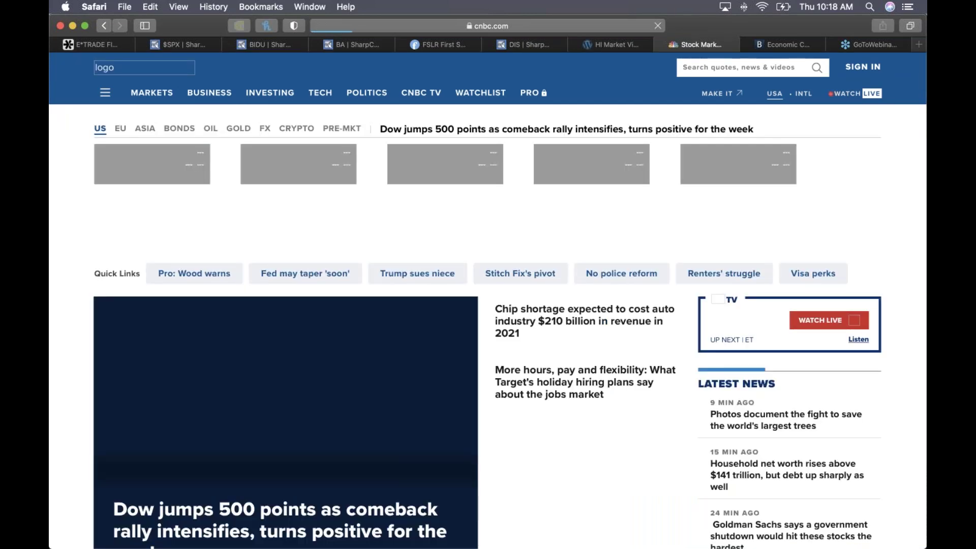
pyautogui.scroll(-15, 720, 284)
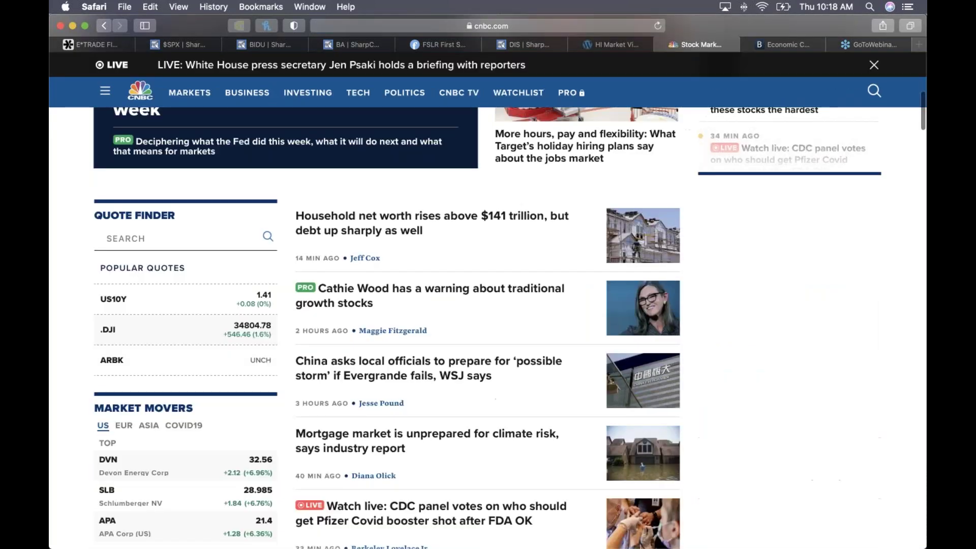
pyautogui.scroll(-10, 693, 320)
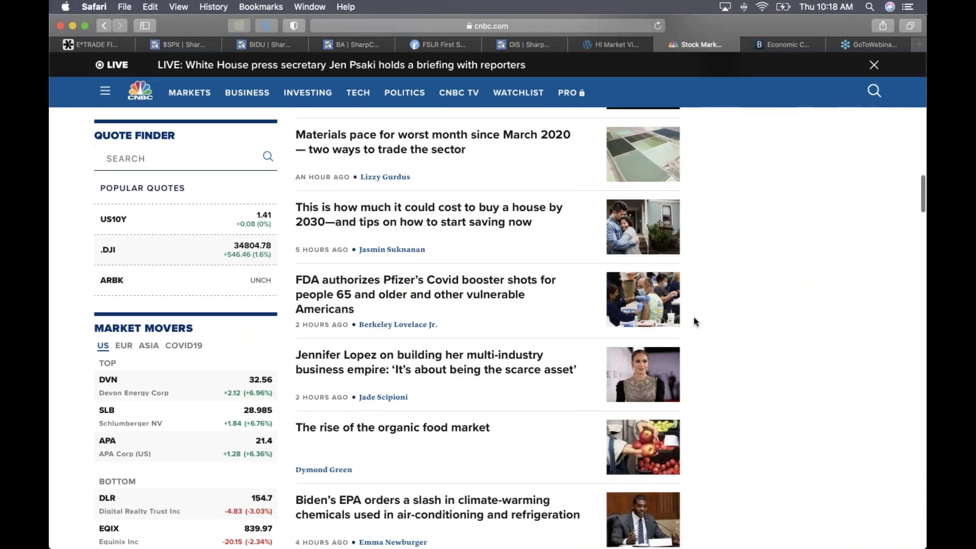
pyautogui.scroll(20, 328, 147)
# Open FINANCE from the BUSINESS menu and browse the Finance section's stories
pyautogui.moveTo(263, 120)
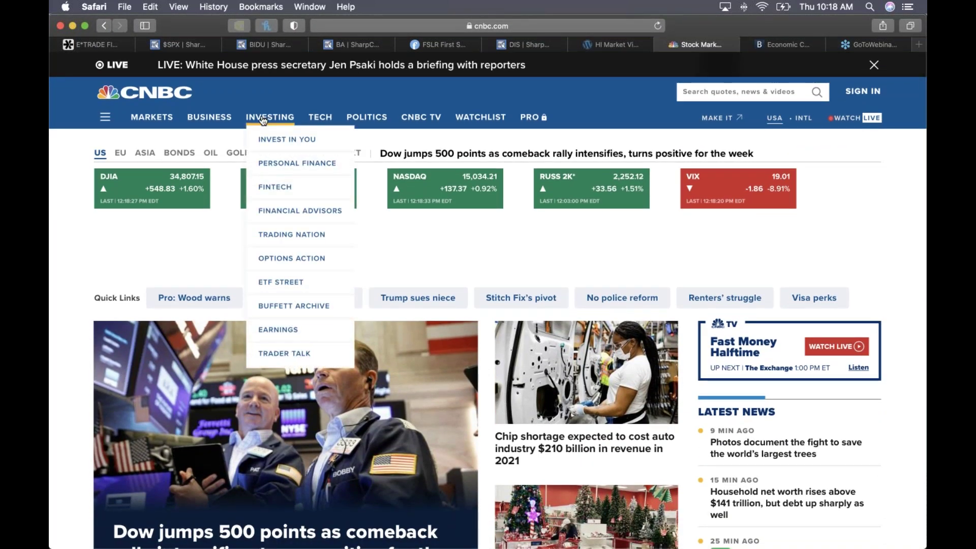
pyautogui.moveTo(221, 122)
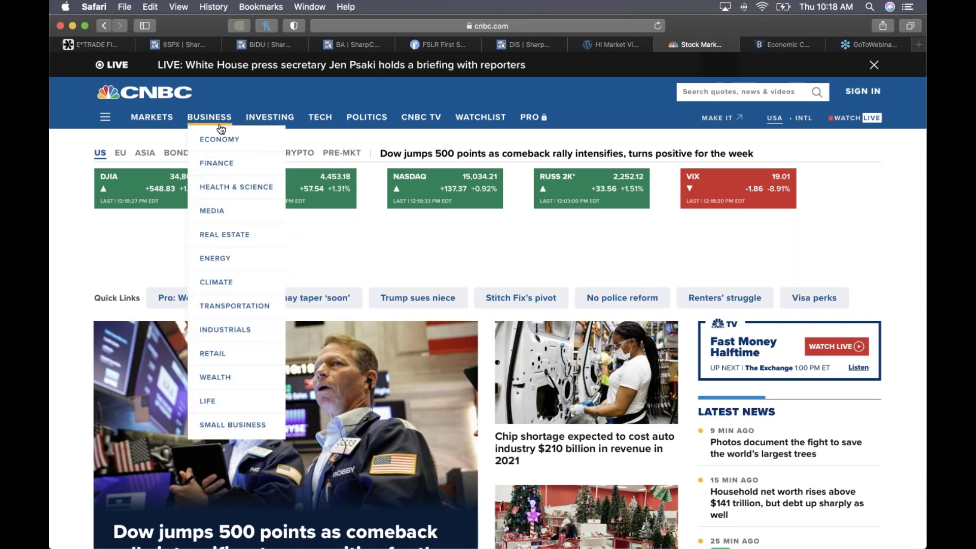
pyautogui.click(219, 163)
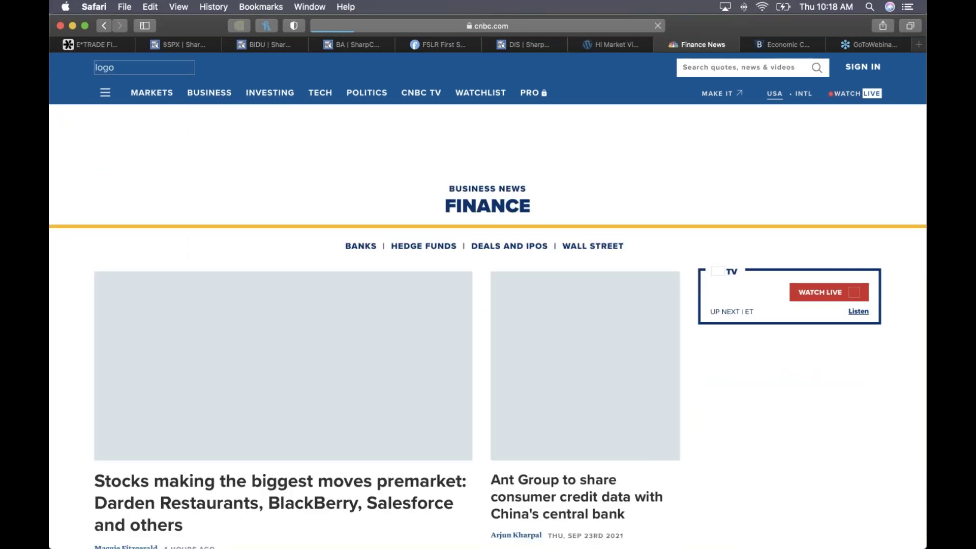
pyautogui.scroll(-5, 279, 249)
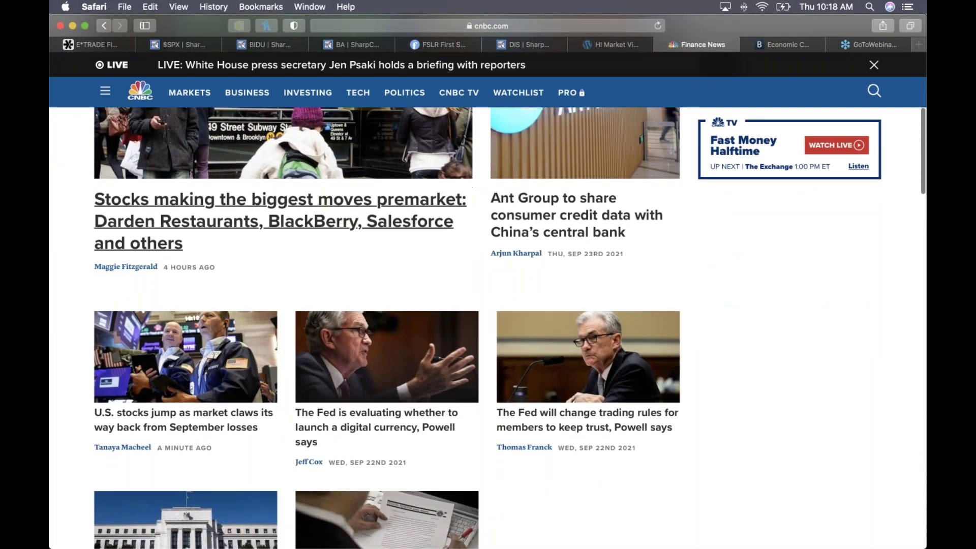
pyautogui.scroll(-4, 487, 328)
pyautogui.scroll(-10, 488, 328)
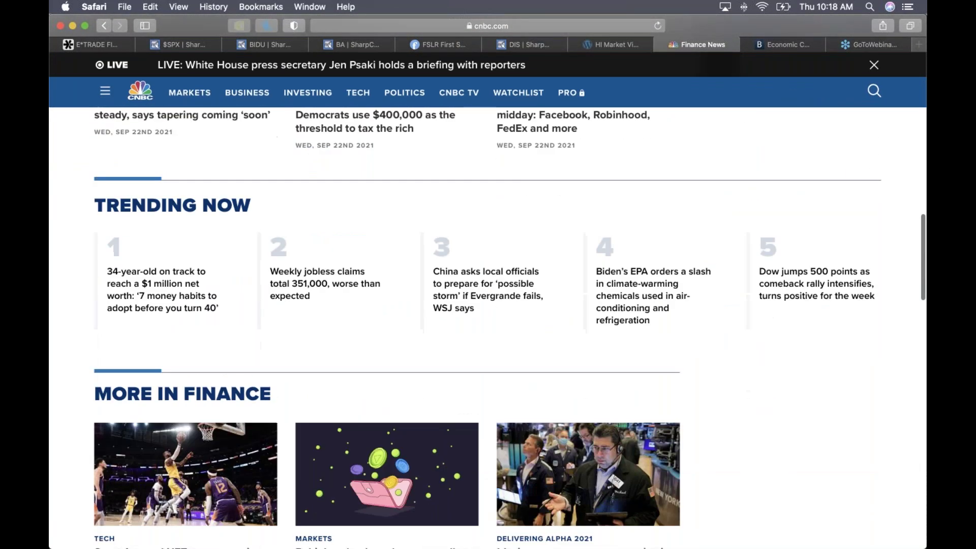
pyautogui.scroll(13, 488, 328)
pyautogui.scroll(7, 788, 73)
pyautogui.click(765, 96)
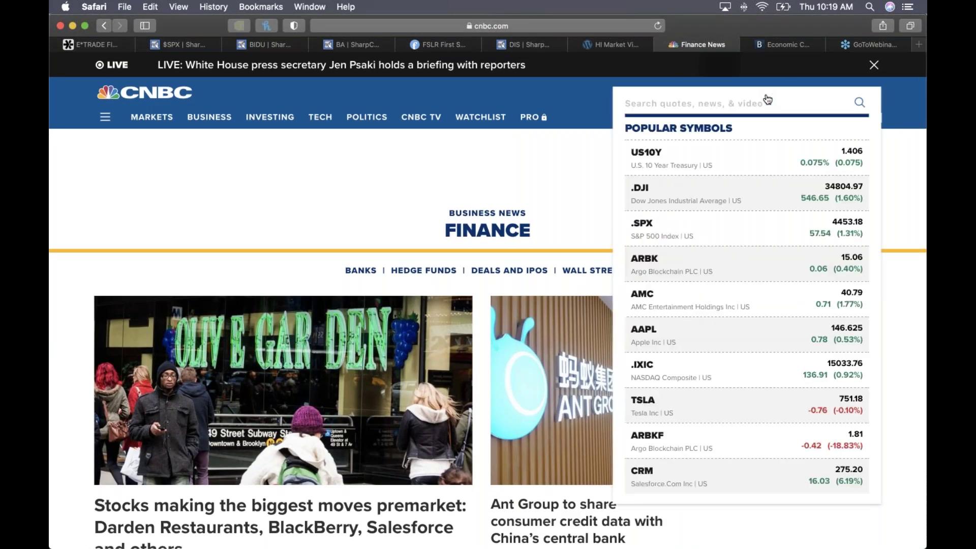
# Search CNBC for 'cramer'
pyautogui.write('crame')
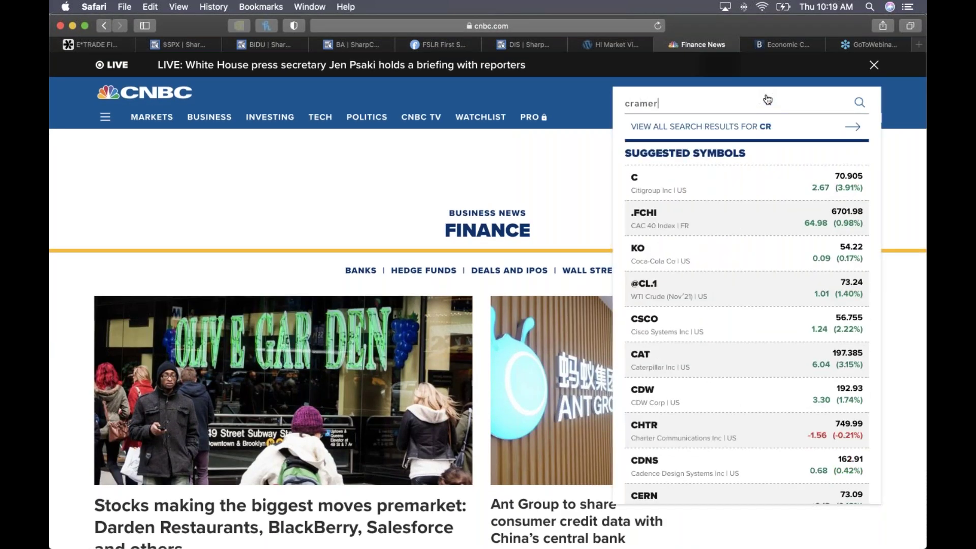
pyautogui.write('r')
pyautogui.press('Return')
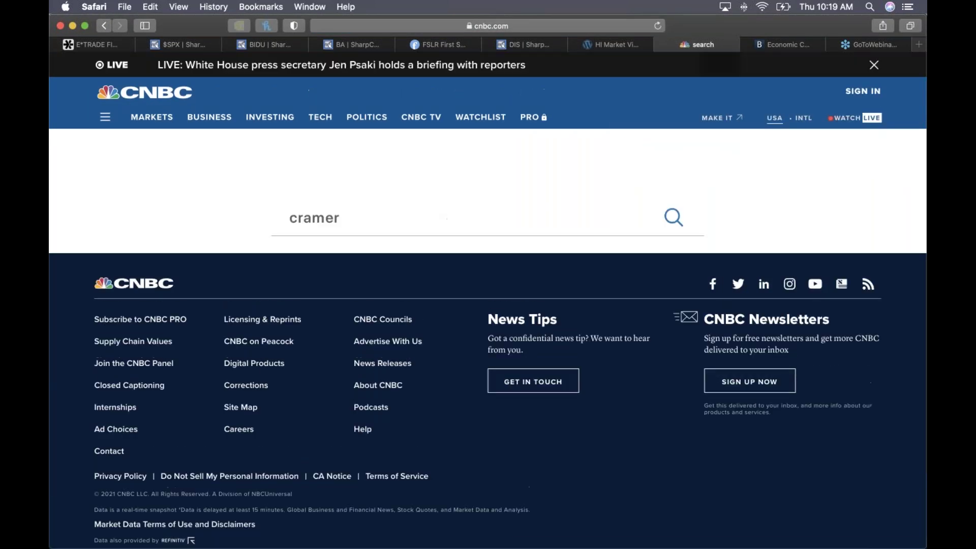
pyautogui.scroll(-5, 584, 422)
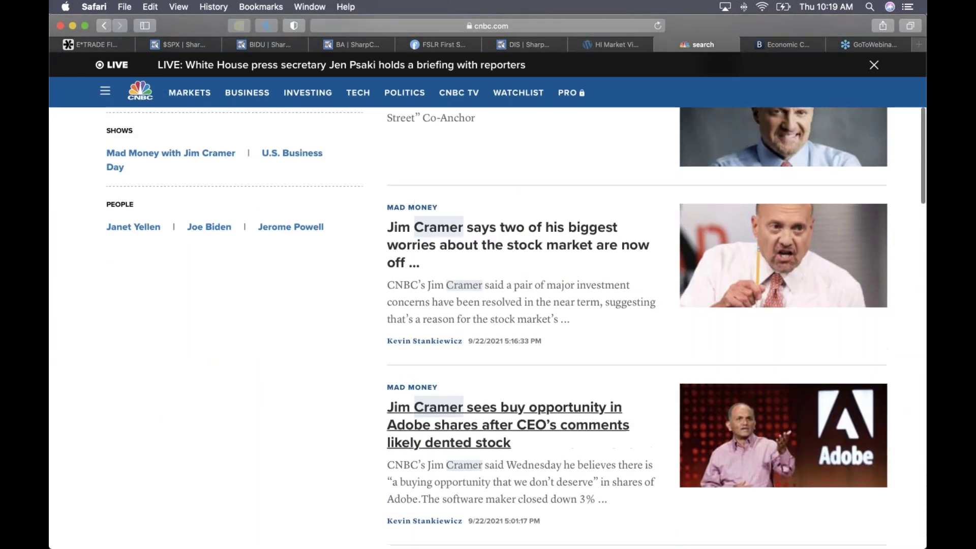
# Open 'Jim Cramer says two of his biggest worries...' and scroll to the article body
pyautogui.click(589, 230)
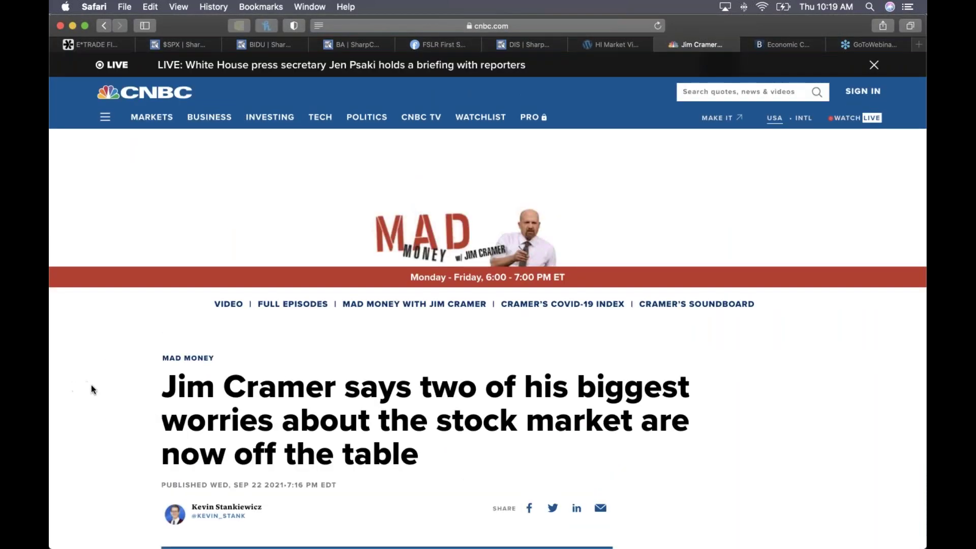
pyautogui.scroll(-5, 91, 386)
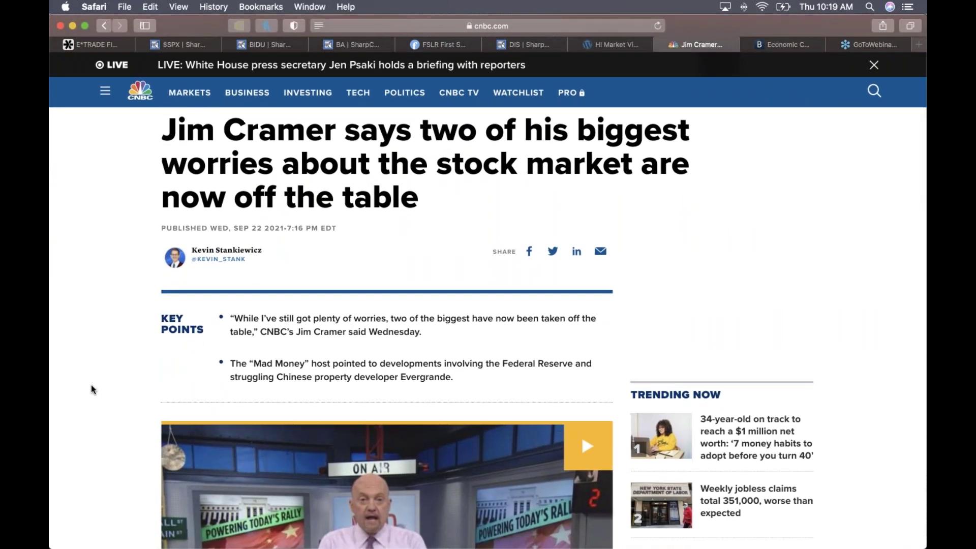
pyautogui.scroll(-1, 92, 389)
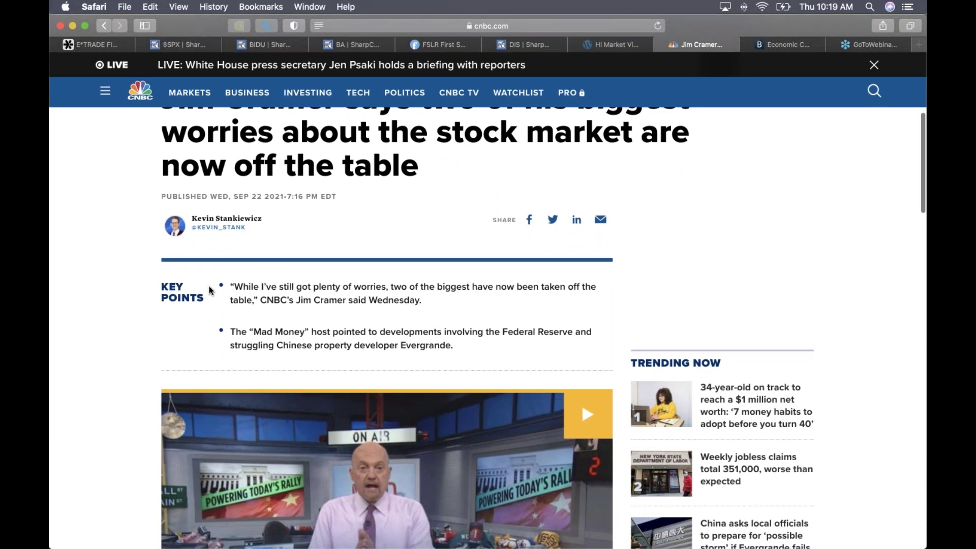
pyautogui.scroll(-10, 209, 291)
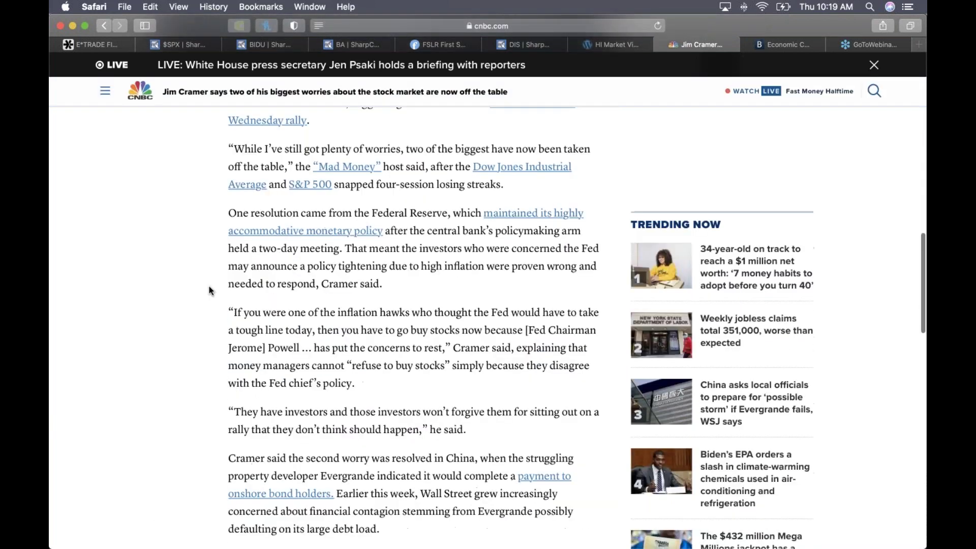
pyautogui.scroll(-5, 209, 290)
pyautogui.scroll(10, 210, 291)
pyautogui.scroll(-2, 210, 291)
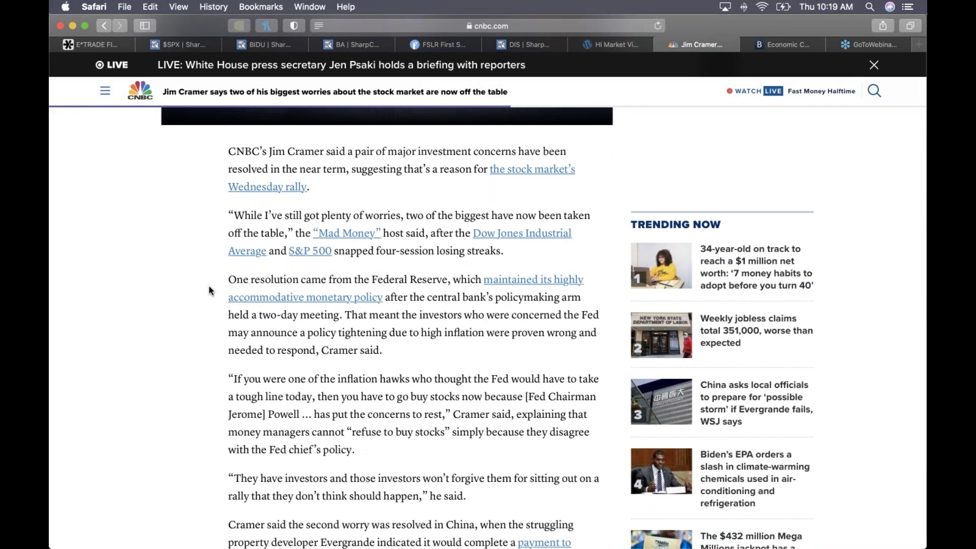
pyautogui.scroll(-3, 210, 291)
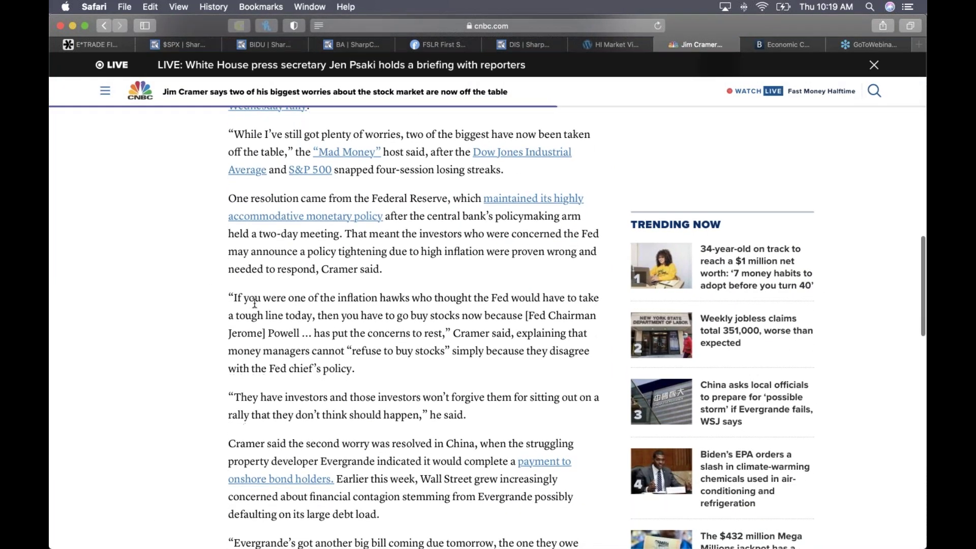
pyautogui.scroll(-6, 255, 303)
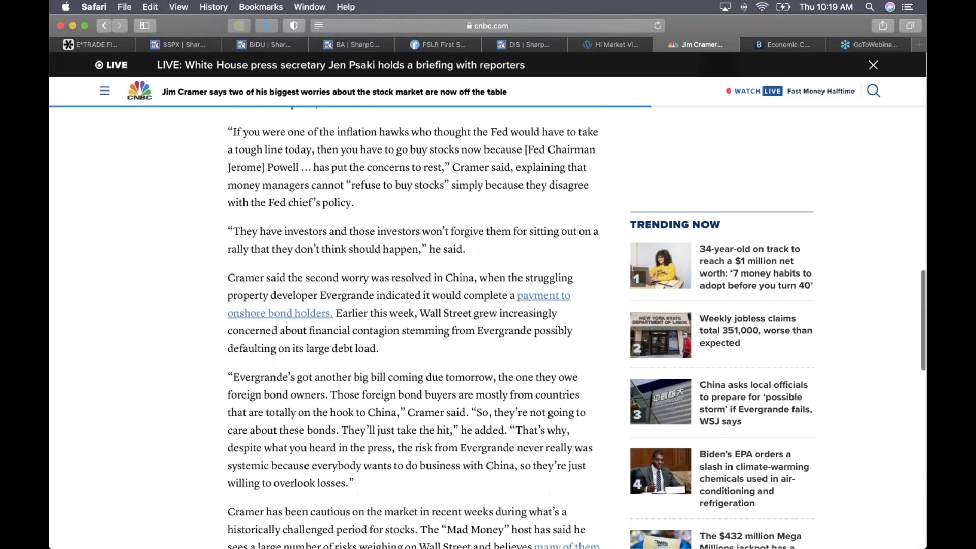
pyautogui.moveTo(233, 133); pyautogui.dragTo(495, 155)
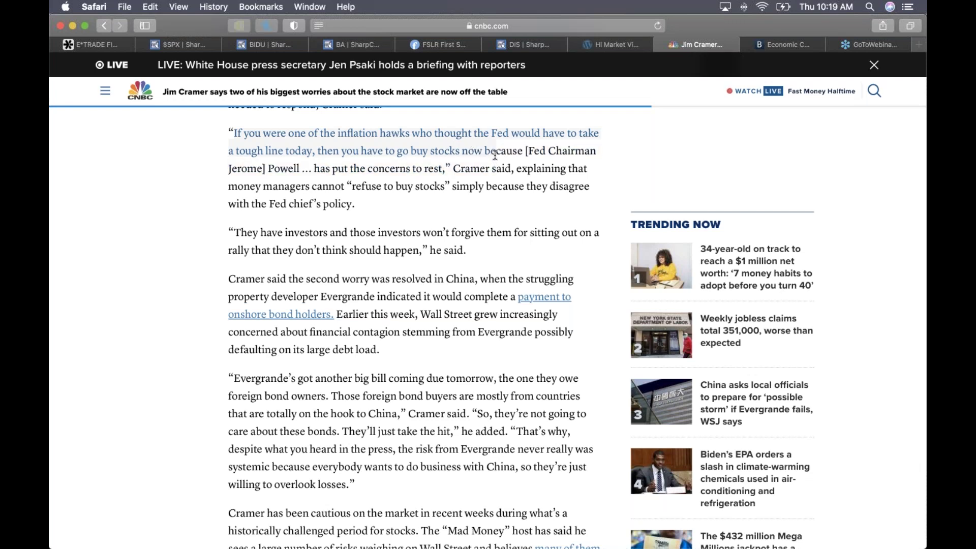
pyautogui.moveTo(495, 155); pyautogui.dragTo(439, 169)
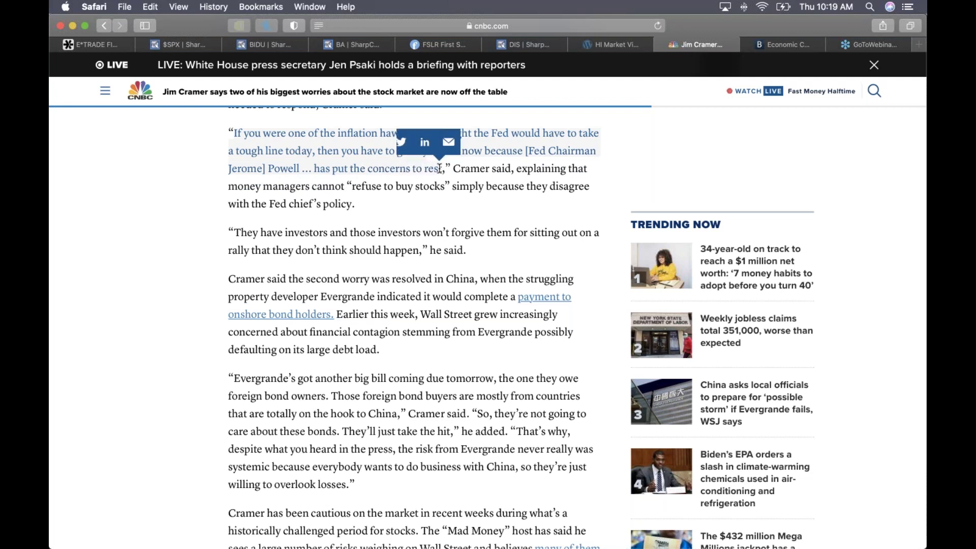
pyautogui.click(389, 208)
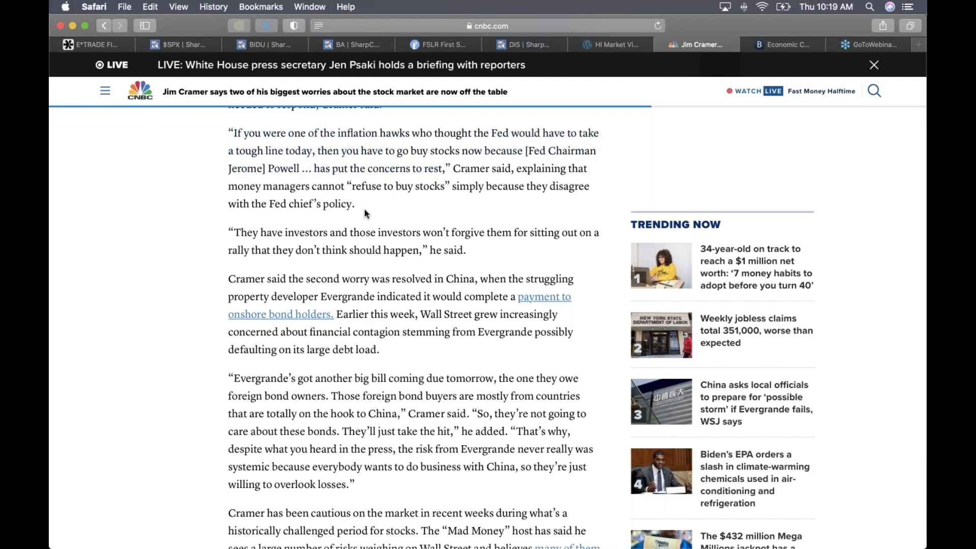
pyautogui.scroll(-1, 308, 267)
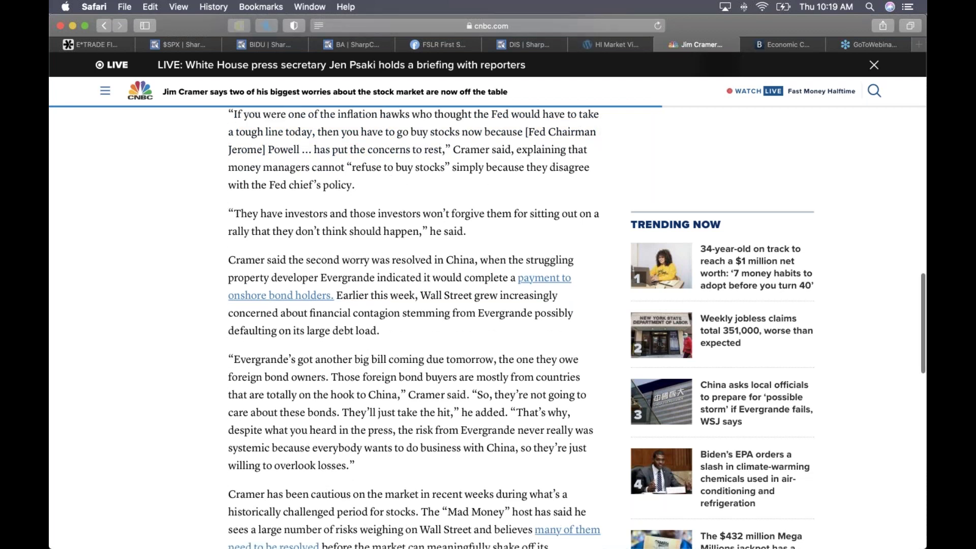
pyautogui.scroll(-2, 414, 325)
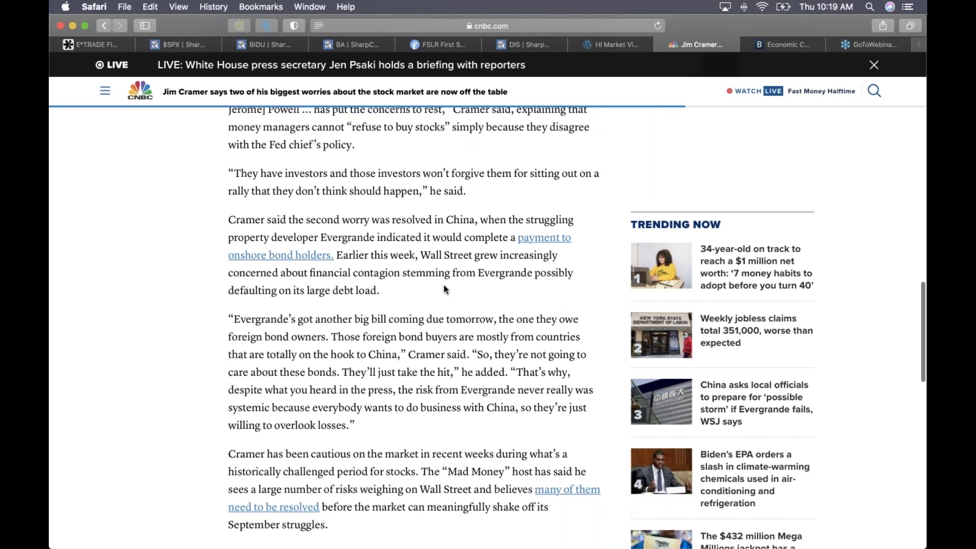
pyautogui.scroll(2, 444, 288)
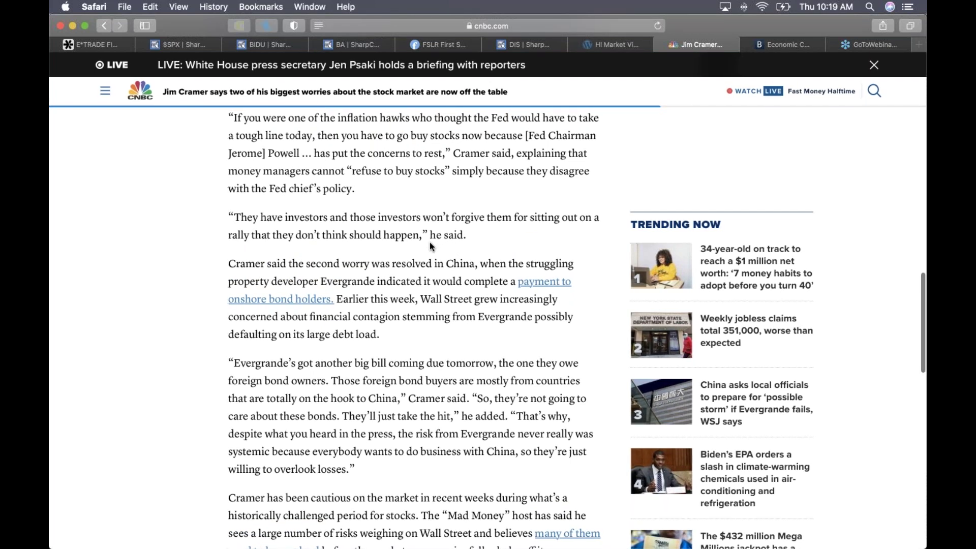
pyautogui.scroll(-1, 334, 220)
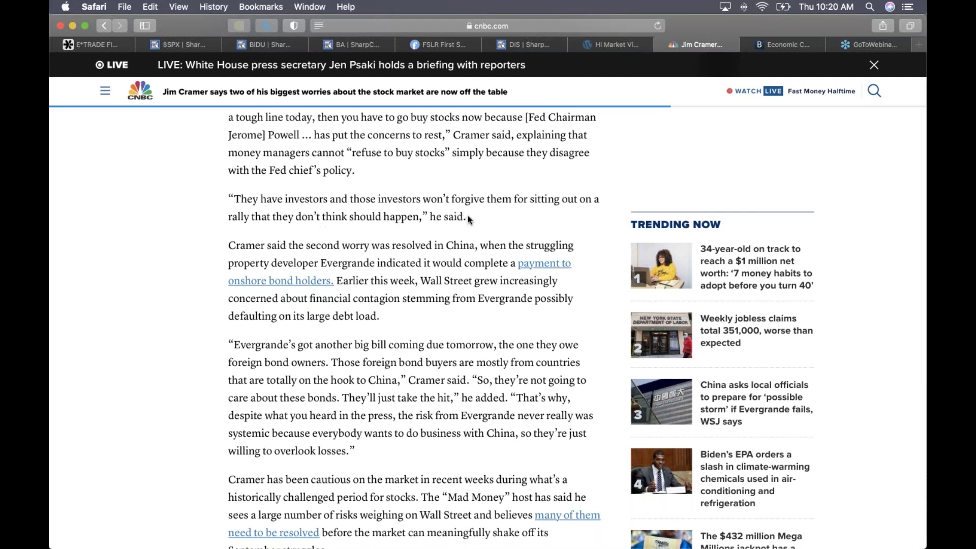
pyautogui.moveTo(468, 218); pyautogui.dragTo(407, 216)
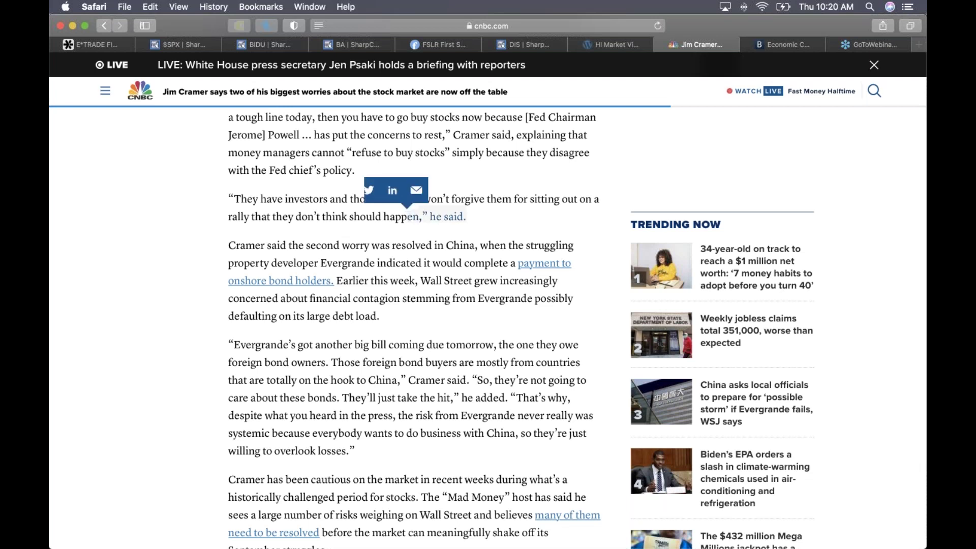
pyautogui.scroll(-1, 414, 304)
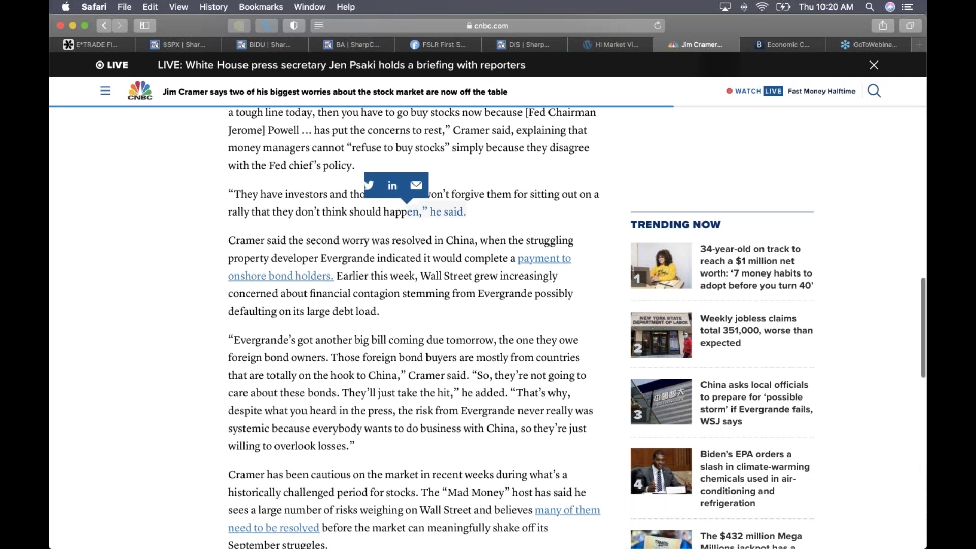
pyautogui.click(407, 213)
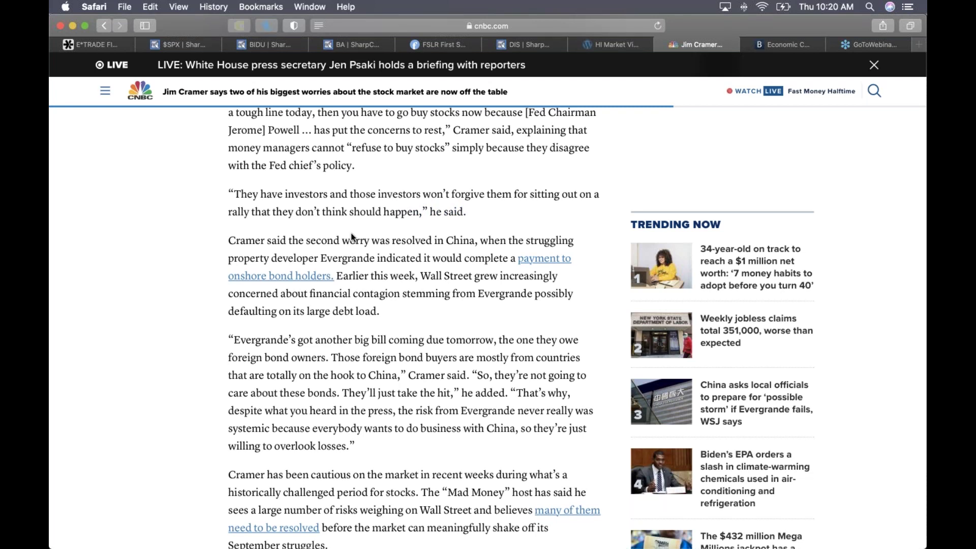
pyautogui.scroll(-4, 325, 235)
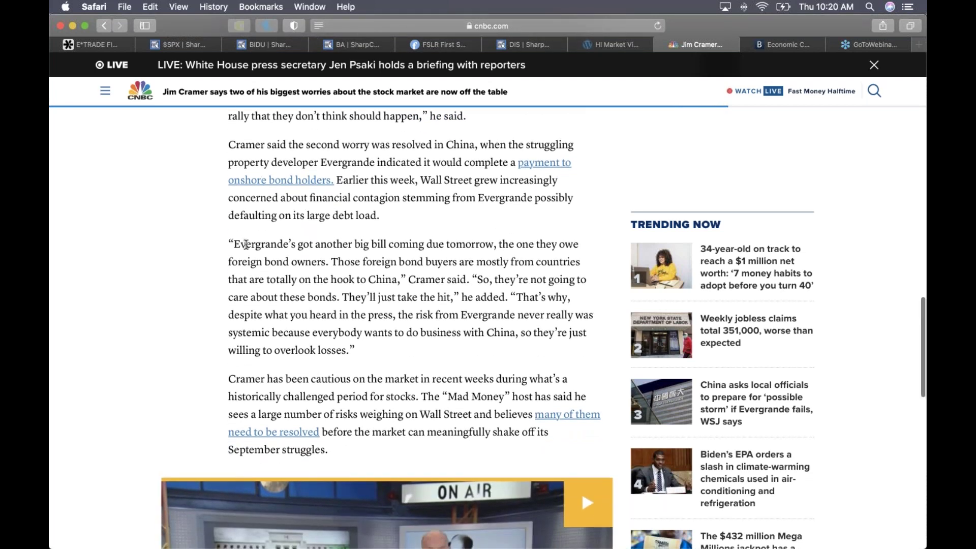
pyautogui.scroll(-1, 581, 489)
pyautogui.moveTo(233, 229); pyautogui.dragTo(502, 229)
pyautogui.click(527, 247)
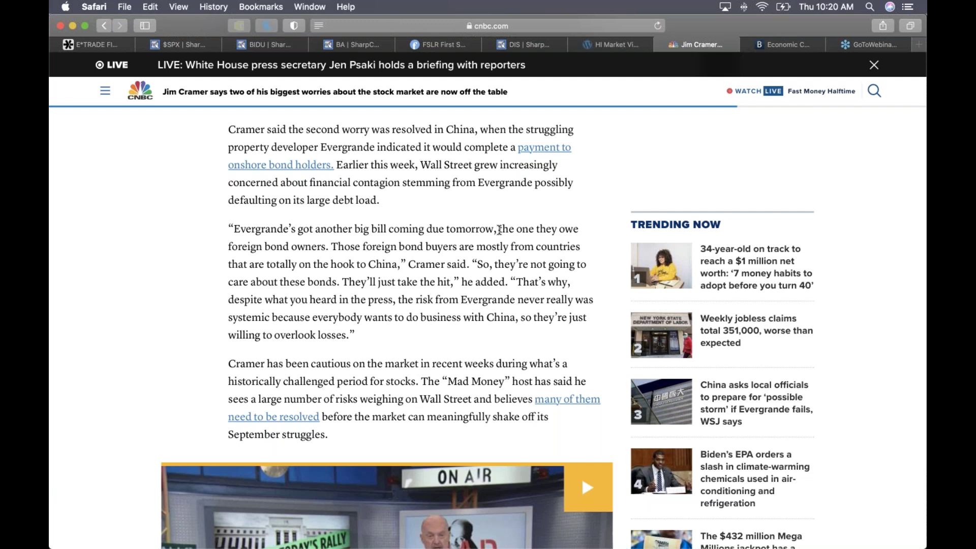
pyautogui.moveTo(500, 230); pyautogui.dragTo(391, 270)
pyautogui.click(333, 247)
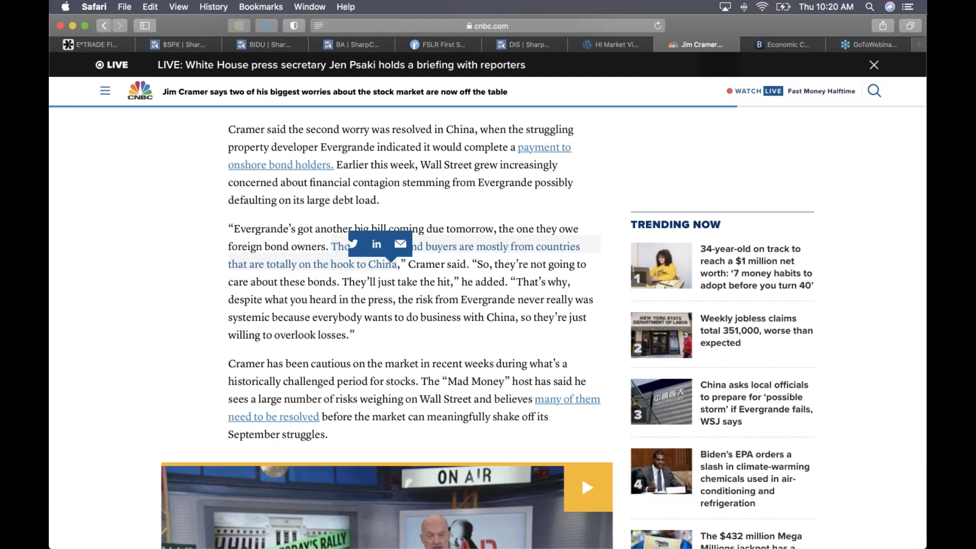
pyautogui.scroll(-1, 472, 264)
pyautogui.click(479, 243)
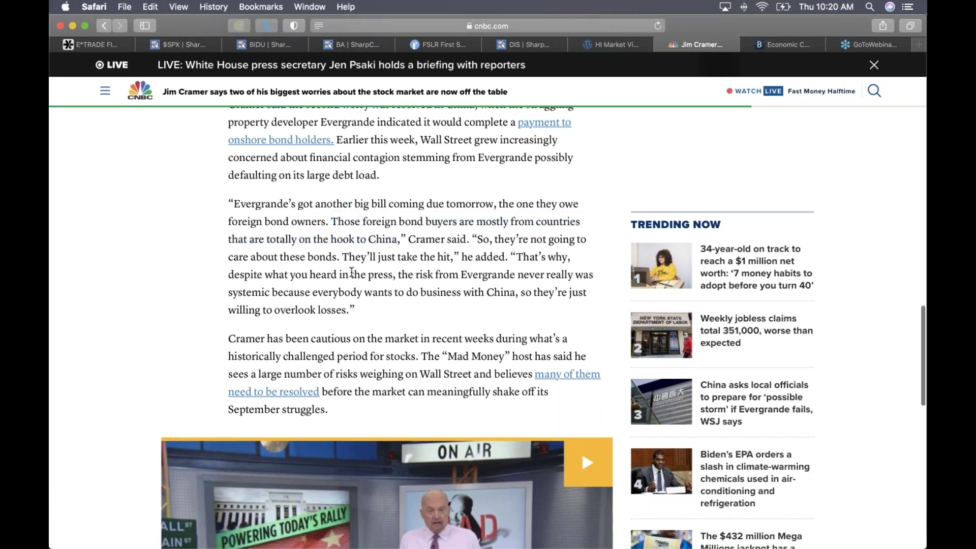
pyautogui.scroll(-1, 352, 272)
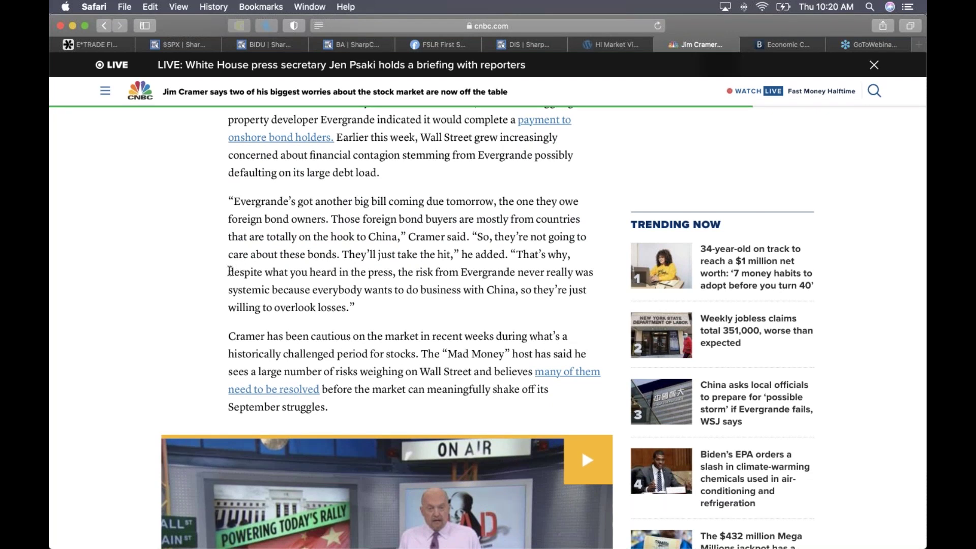
pyautogui.moveTo(229, 272); pyautogui.dragTo(518, 294)
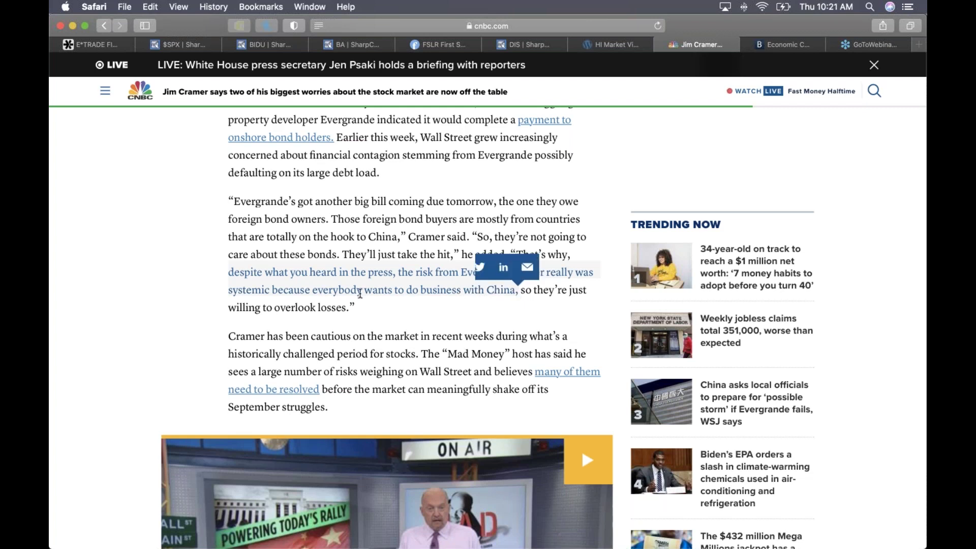
pyautogui.click(360, 305)
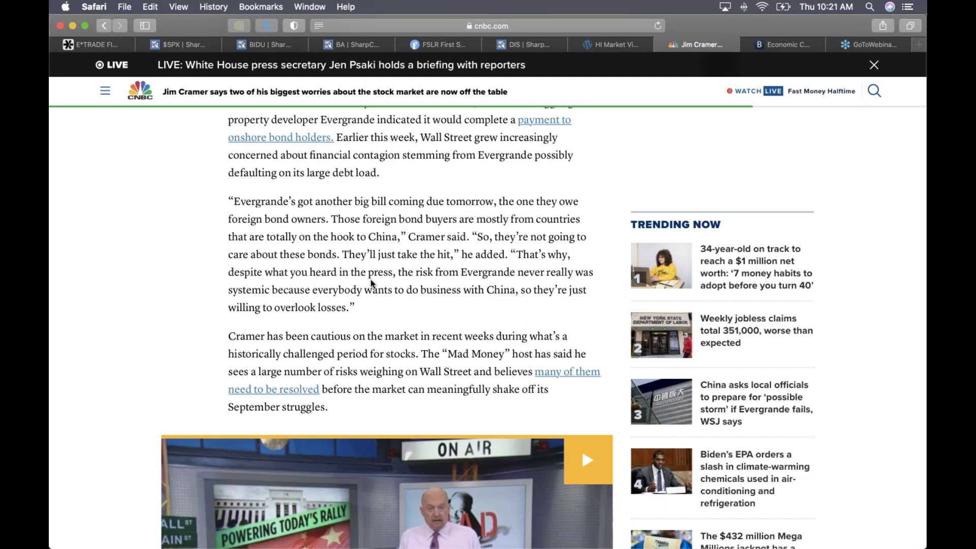
# In the Word notes, delete the quoted ending of the Cramer bullet
pyautogui.hotkey('ctrl', 'Up')
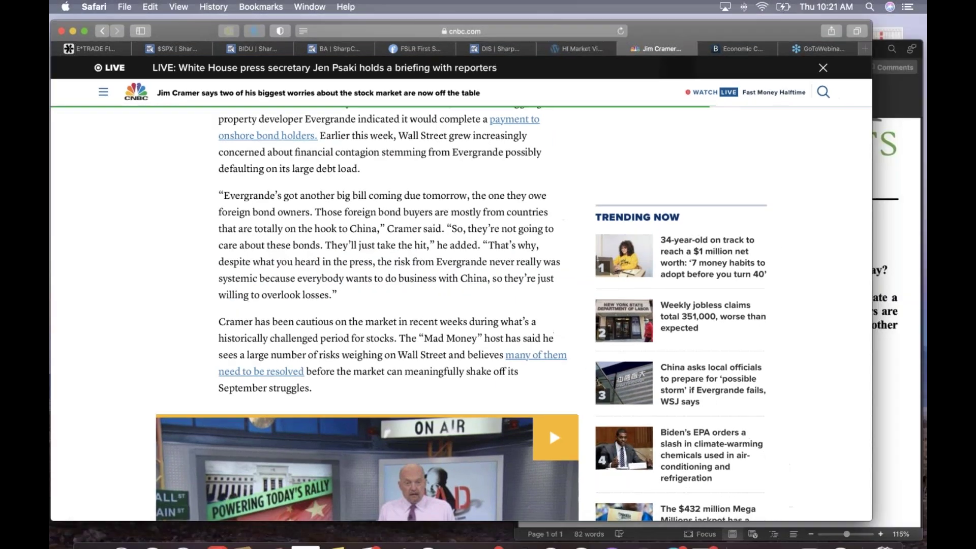
pyautogui.click(730, 388)
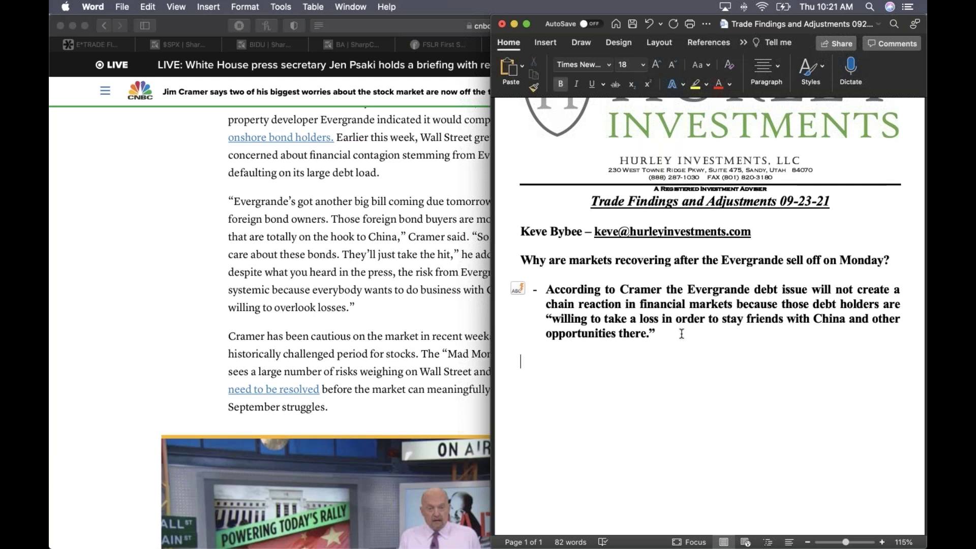
pyautogui.moveTo(682, 333); pyautogui.dragTo(557, 318)
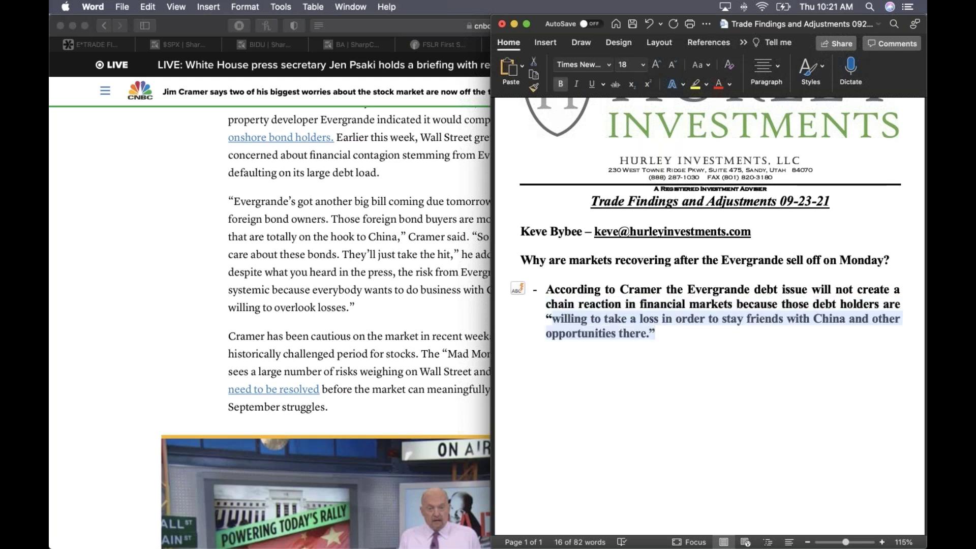
pyautogui.press('BackSpace')
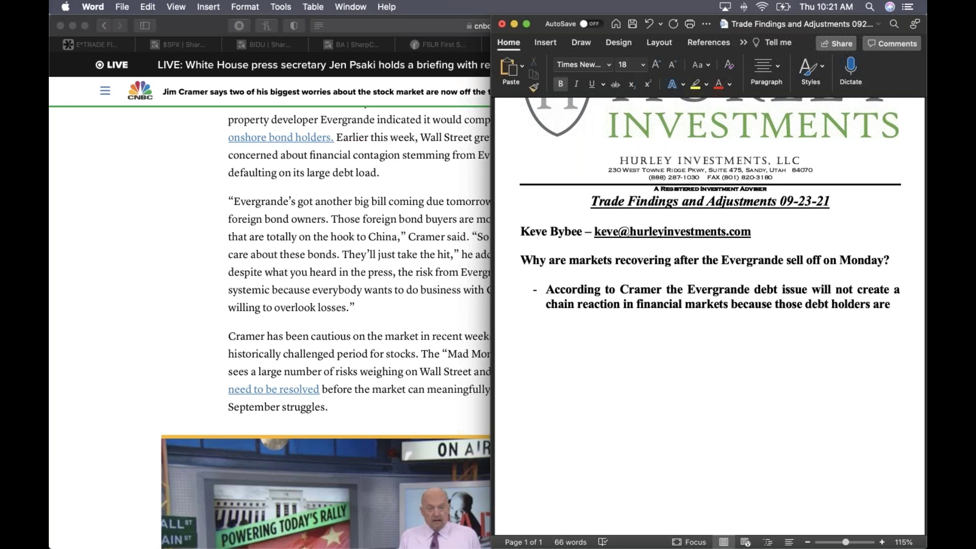
# Paste CNBC's Evergrande risk quote into the notes using Match Destination Formatting
pyautogui.click(404, 272)
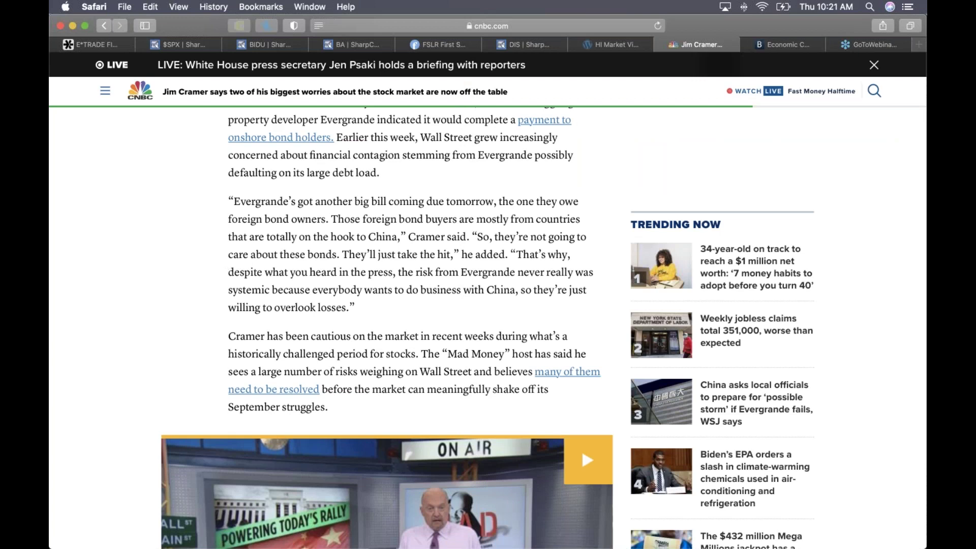
pyautogui.moveTo(230, 273); pyautogui.dragTo(353, 307)
pyautogui.press('super+c')
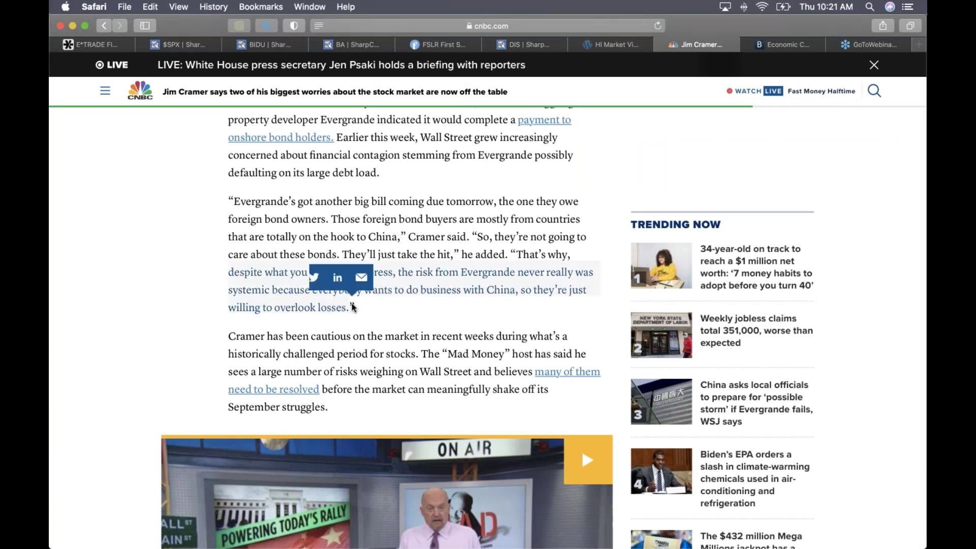
pyautogui.hotkey('ctrl', 'Up')
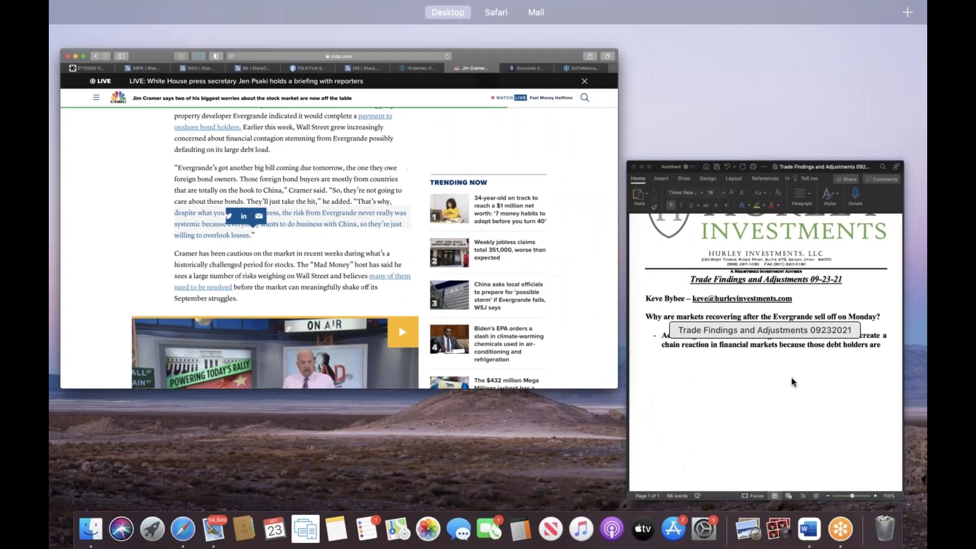
pyautogui.click(800, 340)
pyautogui.press('super+v')
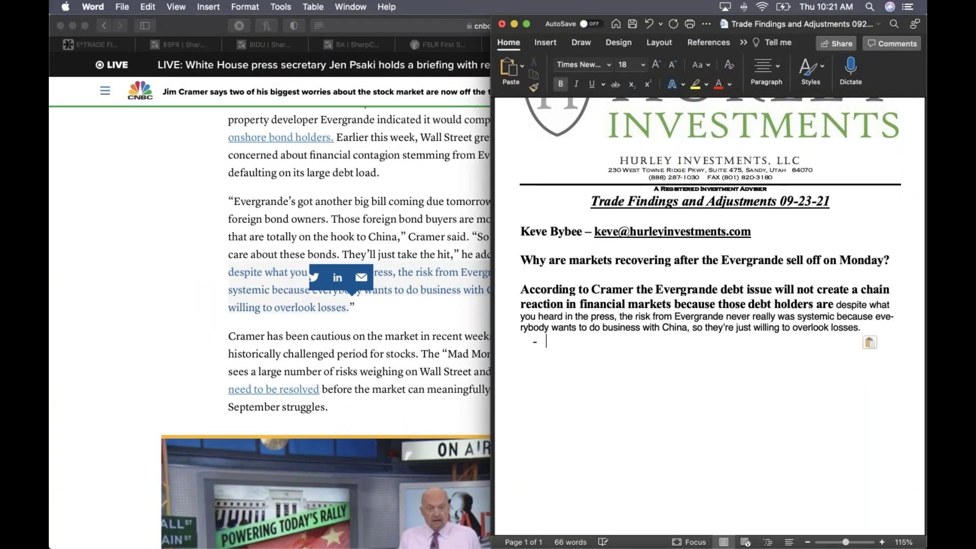
pyautogui.click(873, 343)
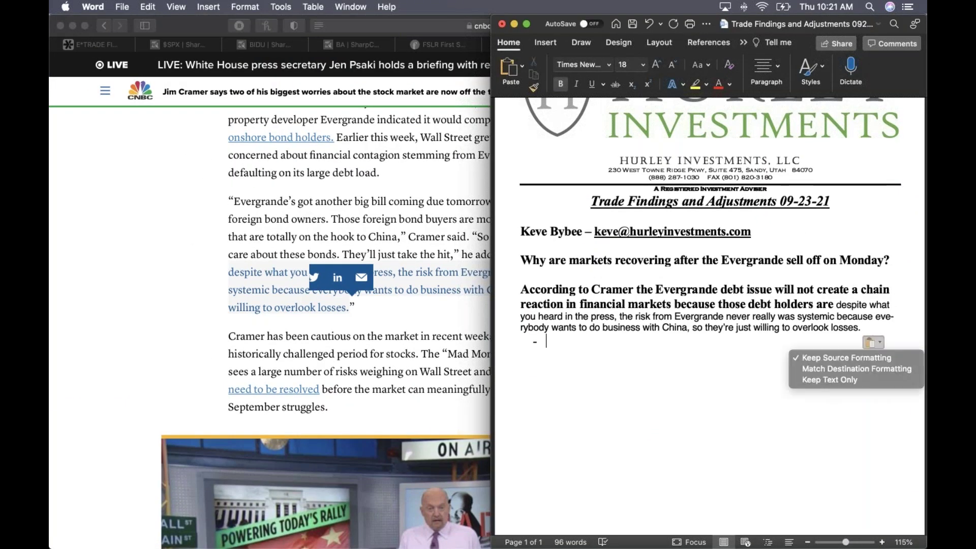
pyautogui.click(864, 372)
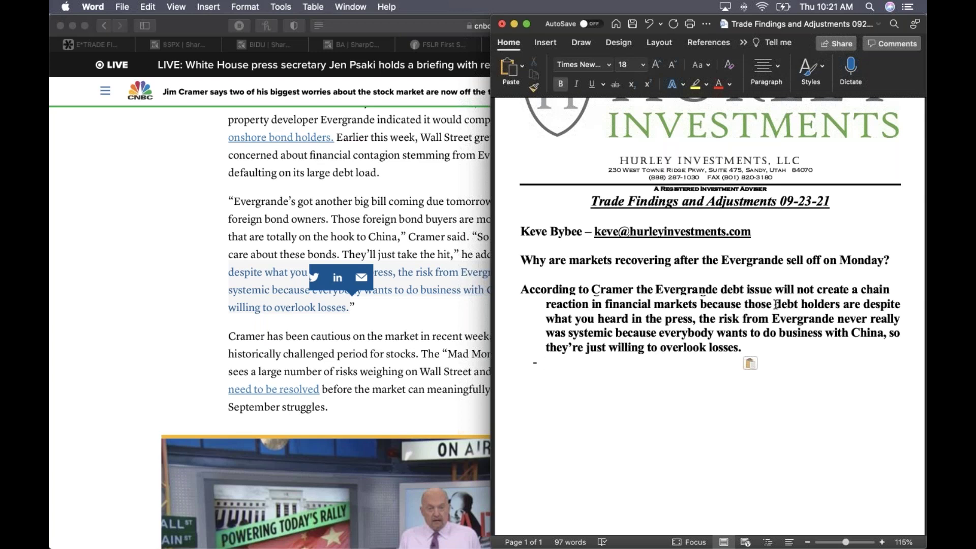
# Add quotation marks around the pasted quote and replace the redundant words with 'because'
pyautogui.click(775, 304)
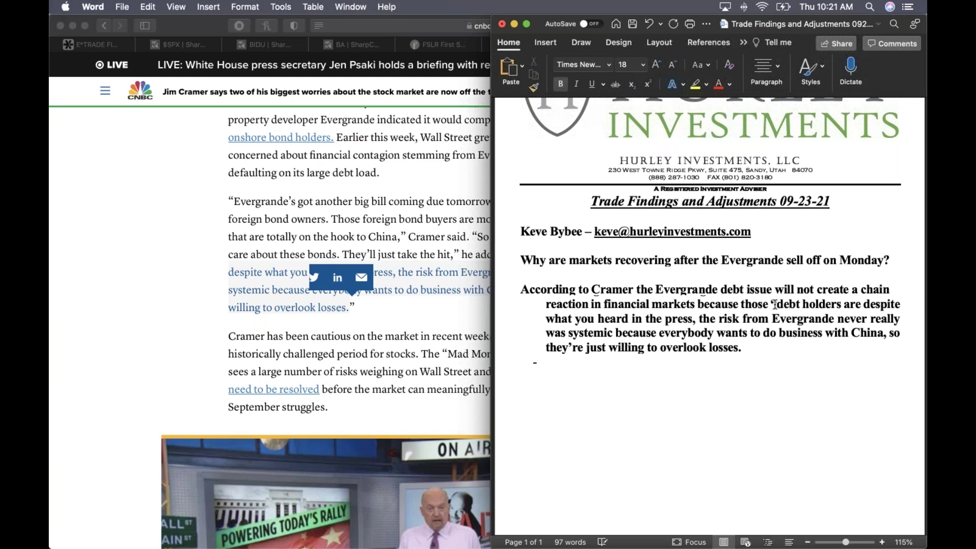
pyautogui.scroll(-1, 770, 357)
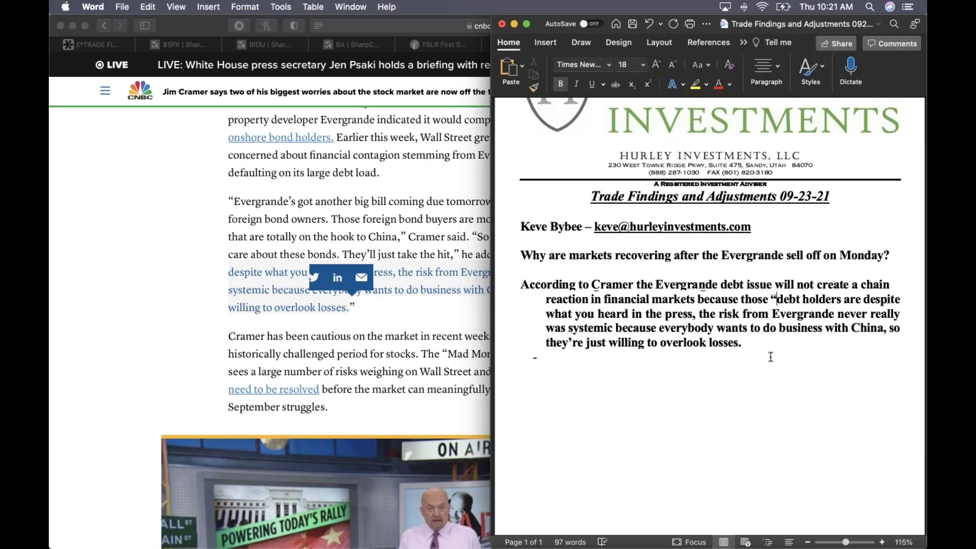
pyautogui.click(778, 302)
pyautogui.write('\\')
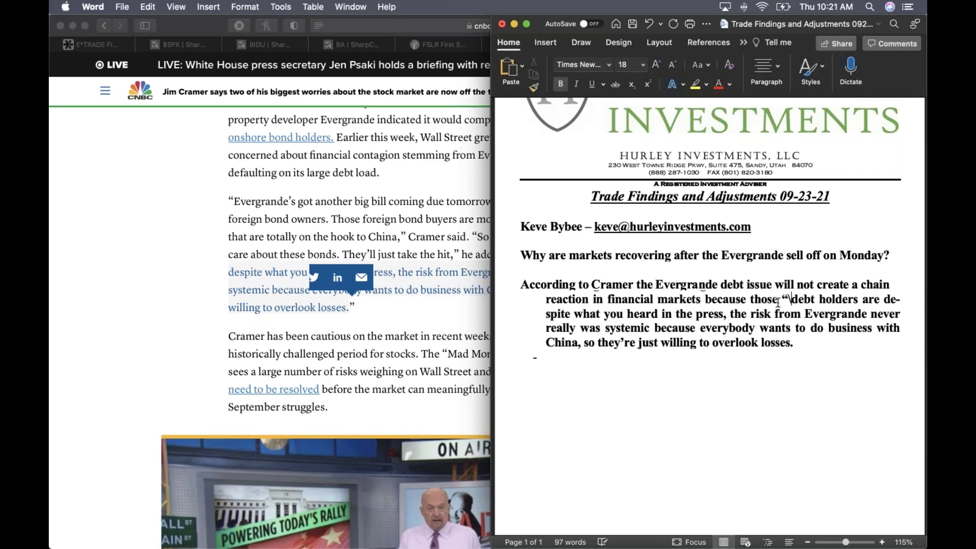
pyautogui.press('BackSpace')
pyautogui.press('BackSpace')
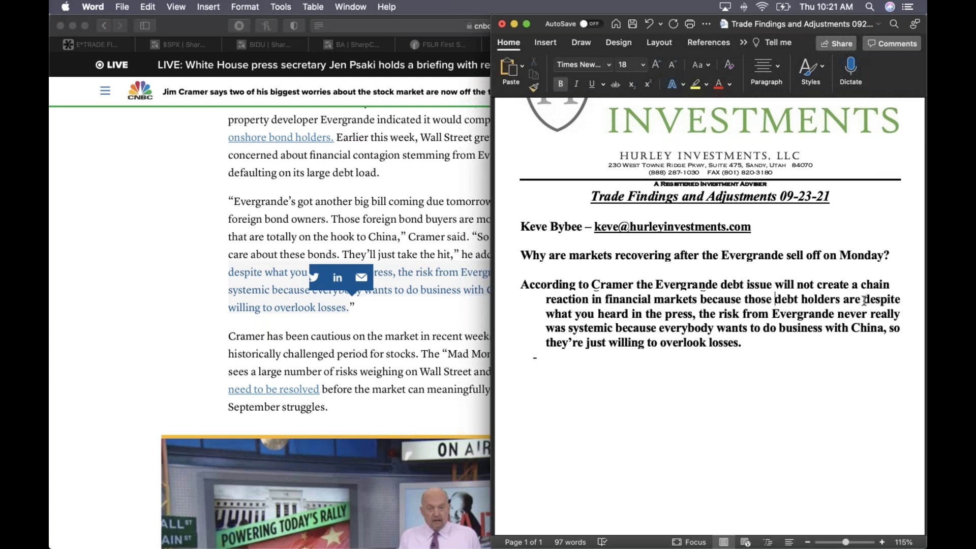
pyautogui.click(864, 300)
pyautogui.write('"')
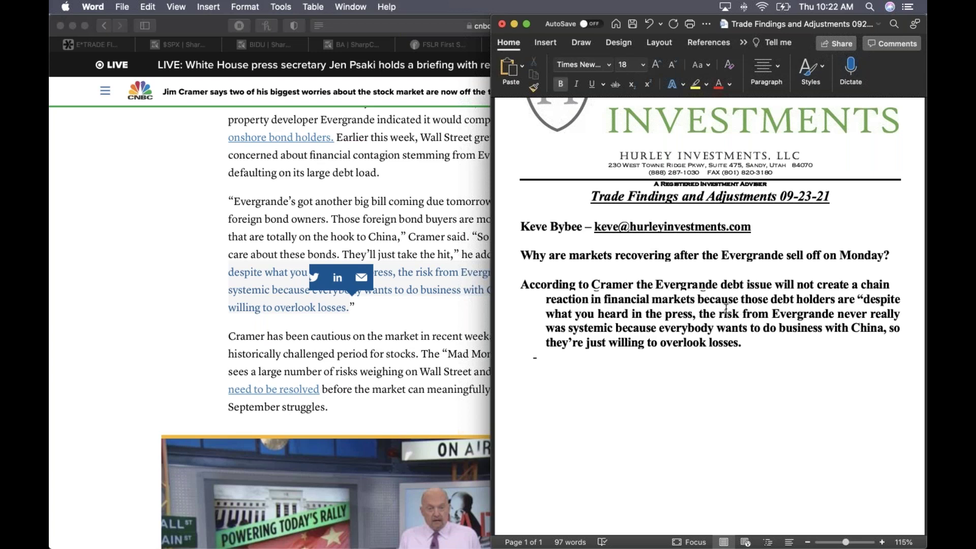
pyautogui.moveTo(698, 299); pyautogui.dragTo(857, 300)
pyautogui.press('BackSpace')
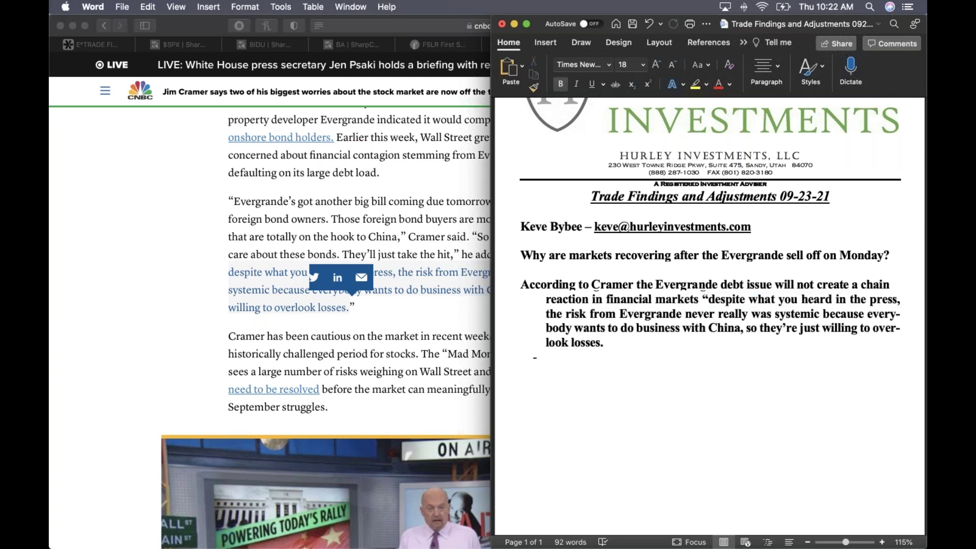
pyautogui.write('because')
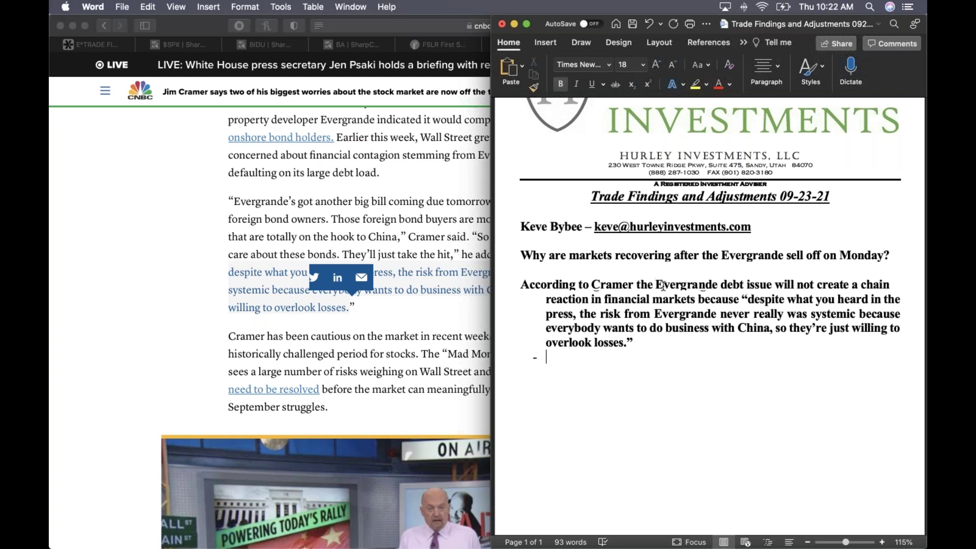
# Make the Cramer quote paragraph a dash bullet
pyautogui.click(707, 289)
pyautogui.write('-')
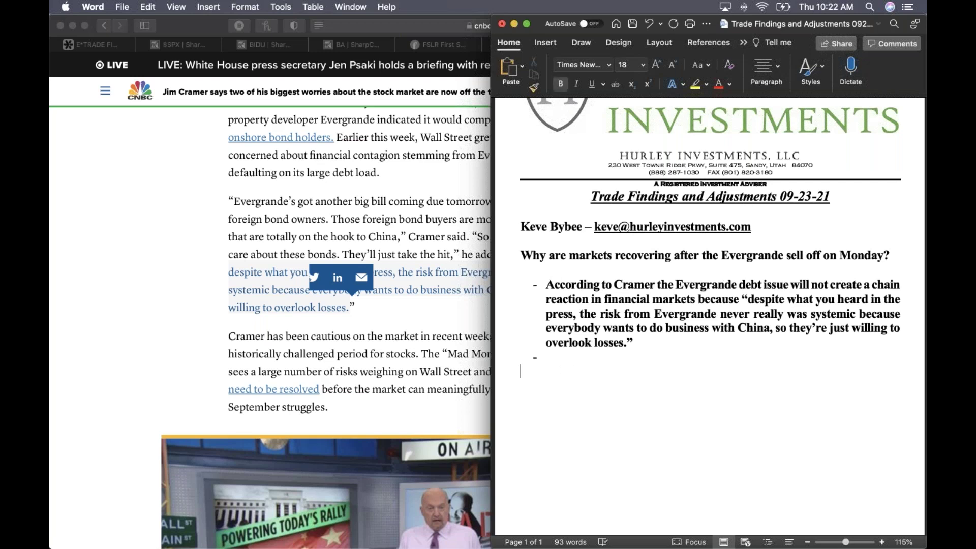
pyautogui.click(563, 358)
pyautogui.click(408, 316)
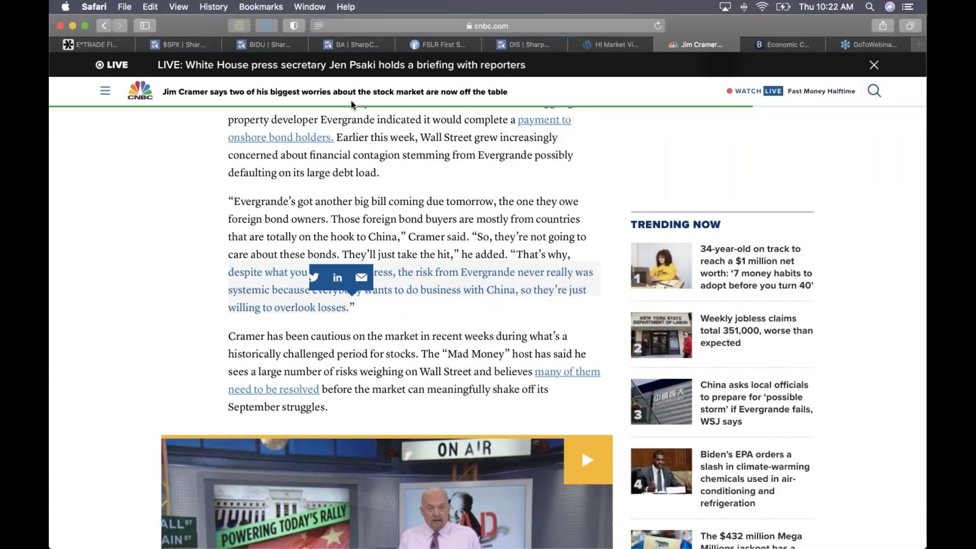
# Open the FSLR First Solar Finviz tab and review its daily chart and fundamentals table
pyautogui.click(443, 51)
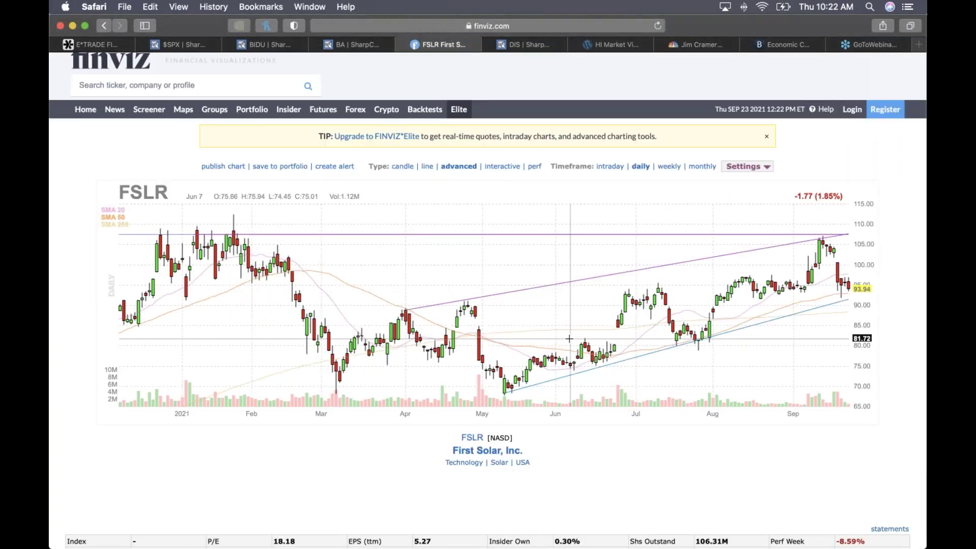
pyautogui.scroll(-1, 570, 338)
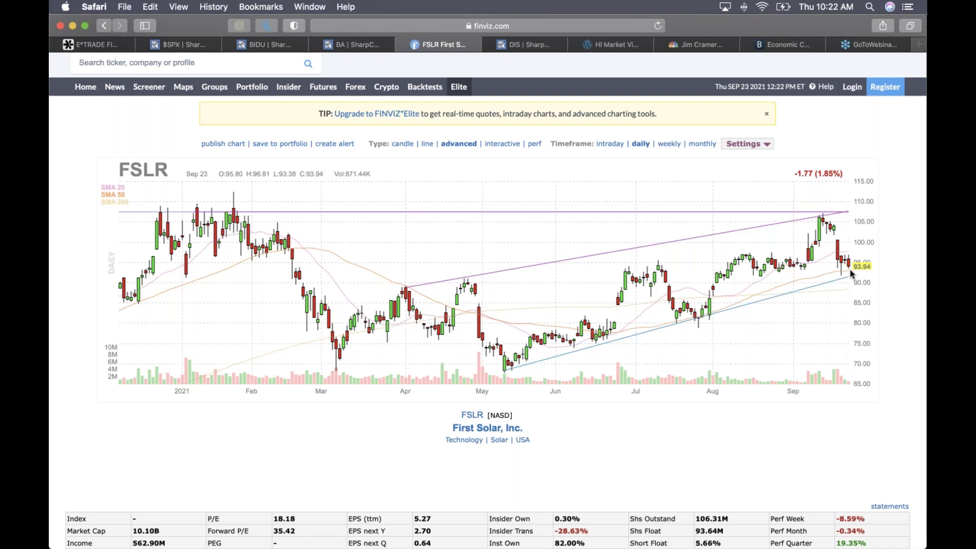
pyautogui.scroll(1, 849, 270)
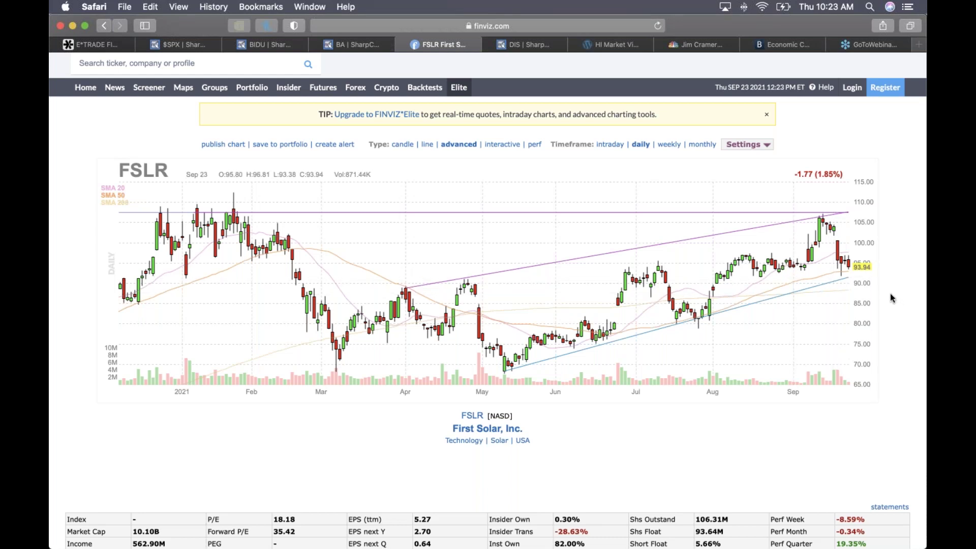
pyautogui.scroll(-2, 875, 270)
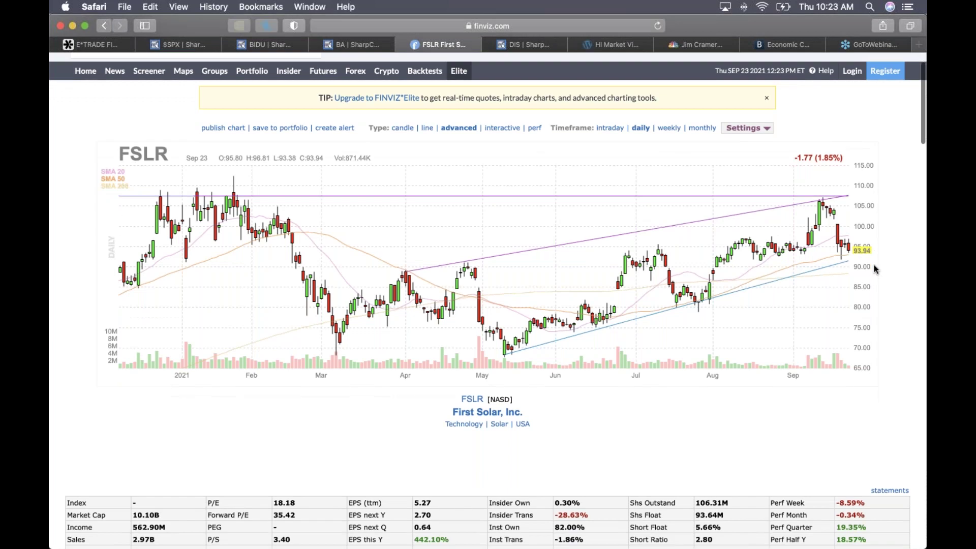
pyautogui.scroll(-1, 875, 269)
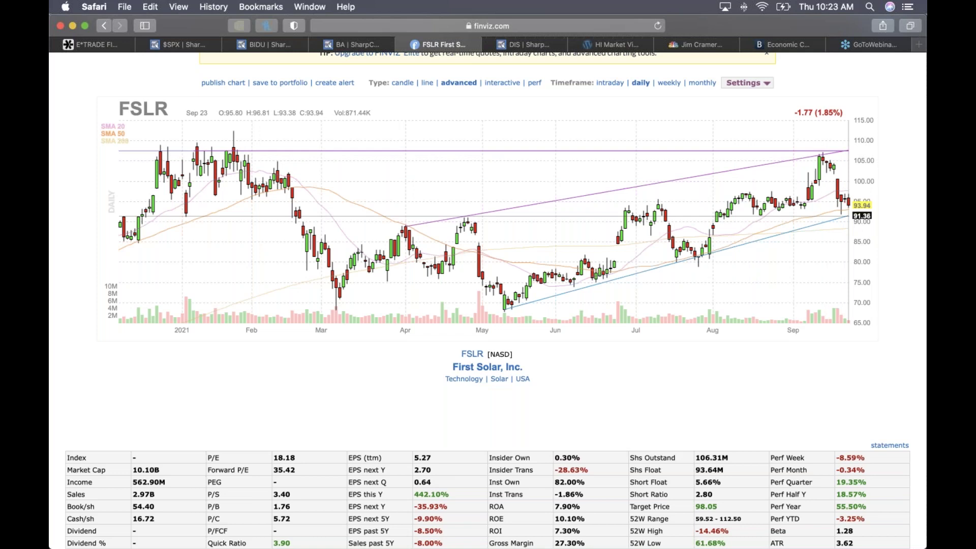
pyautogui.scroll(-1, 894, 222)
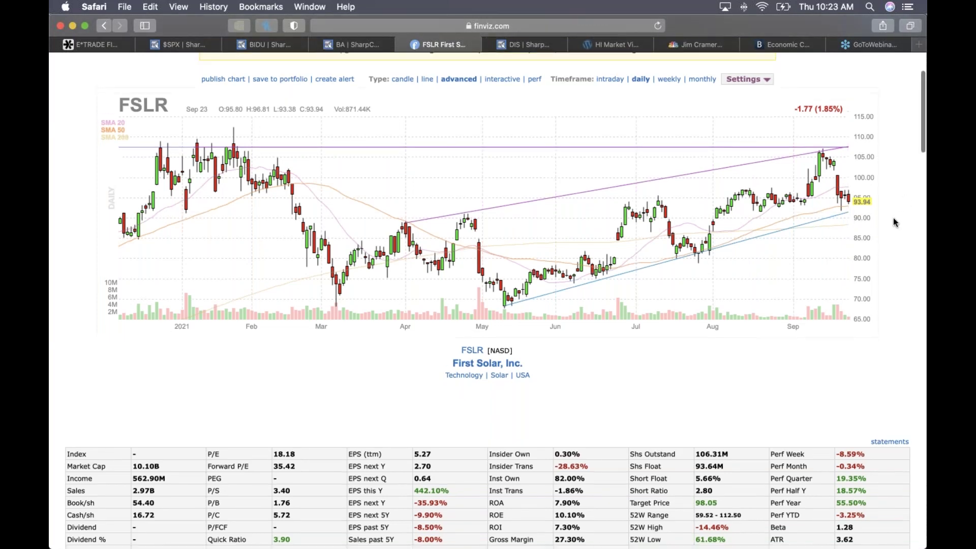
pyautogui.scroll(2, 895, 222)
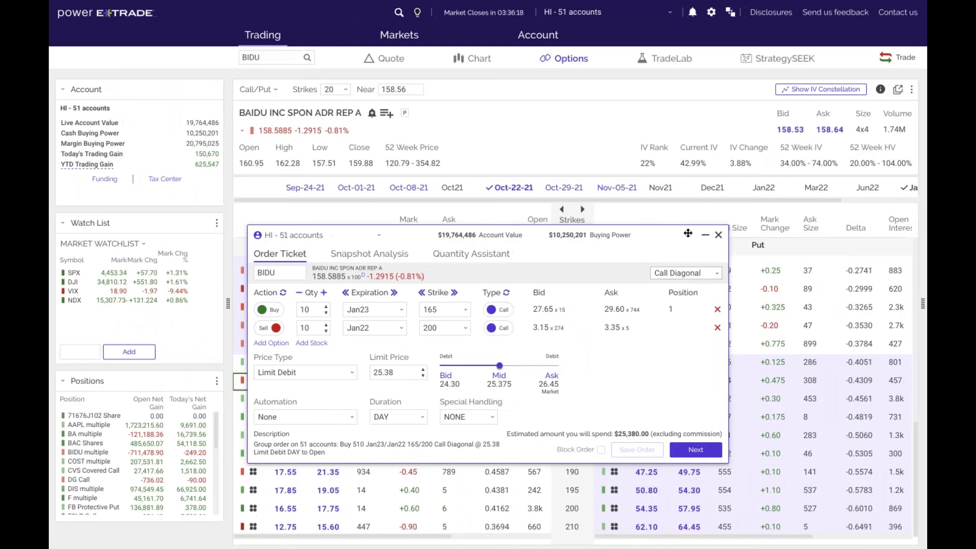
# Close the unplaced BIDU ticket and check the FSLR +32 Jan23 $92.5 Calls position
pyautogui.click(719, 237)
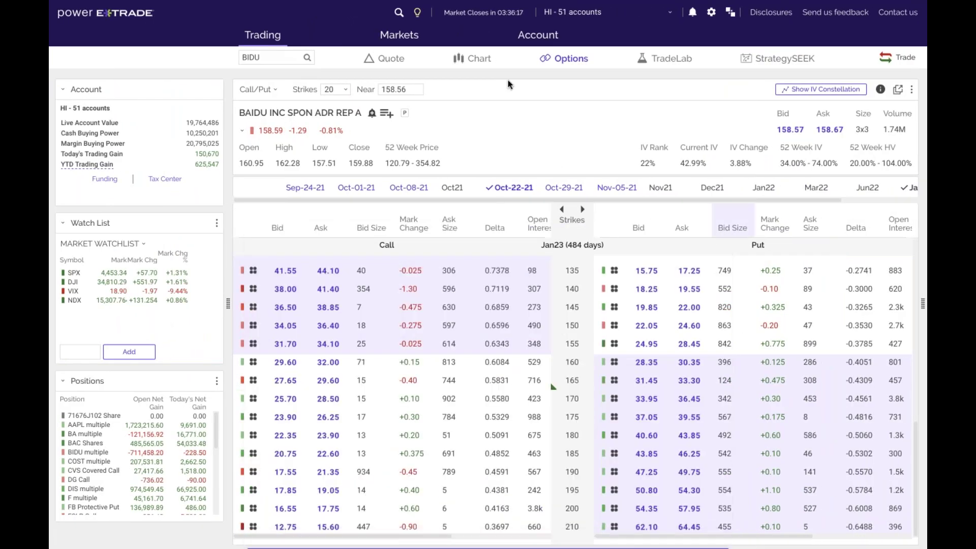
pyautogui.click(531, 36)
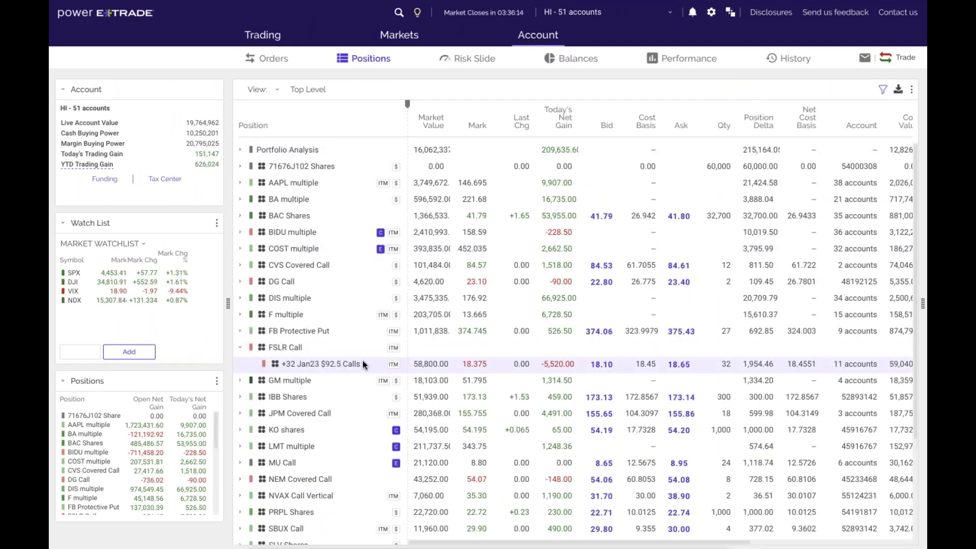
pyautogui.click(649, 365)
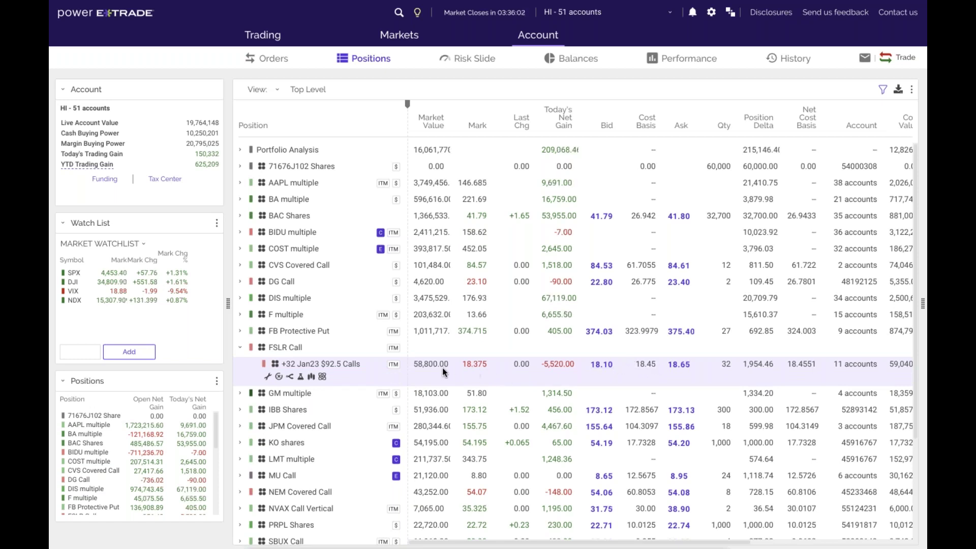
pyautogui.hotkey('ctrl', 'Right')
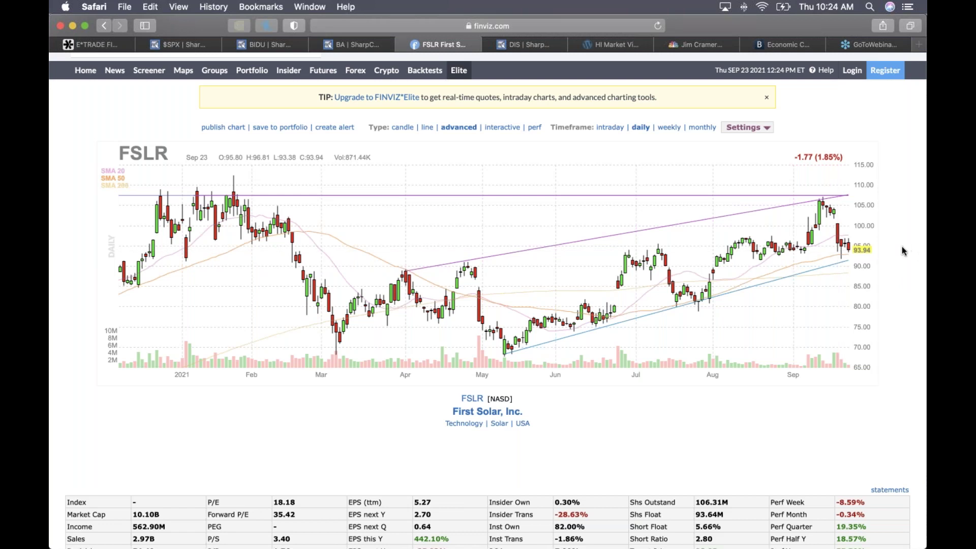
# Bring up the BIDU daily chart in StockCharts
pyautogui.scroll(-1, 902, 246)
pyautogui.scroll(-1, 902, 246)
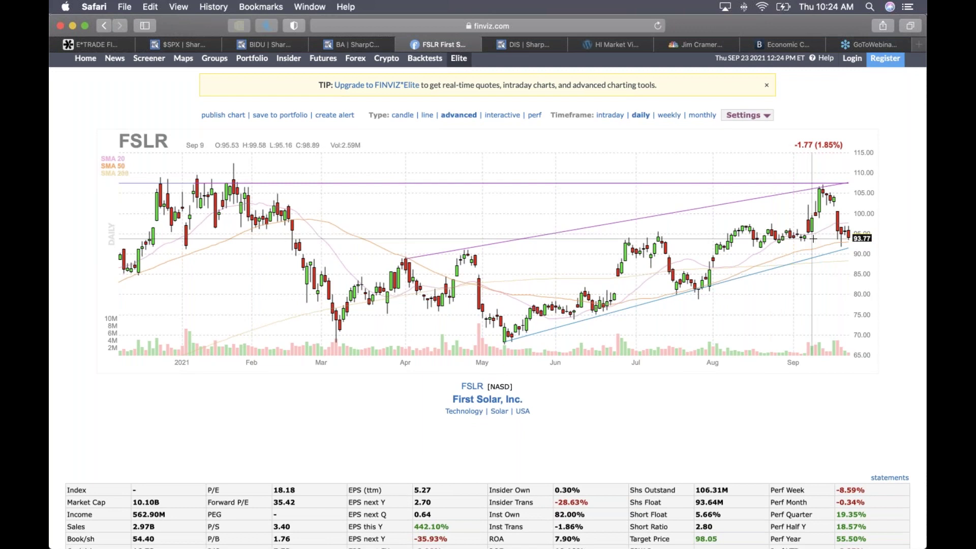
pyautogui.click(266, 45)
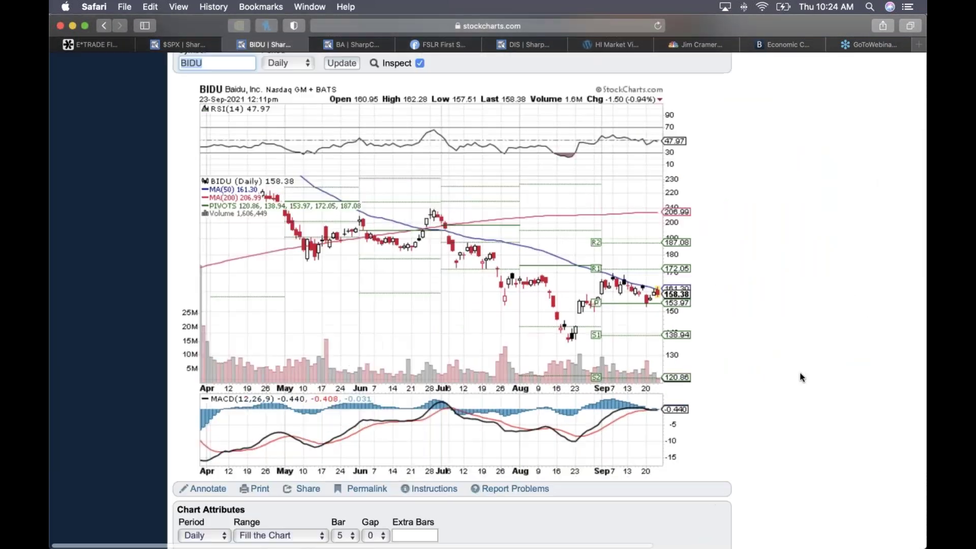
# Save the Trade Findings notes document in Word
pyautogui.hotkey('ctrl', 'Up')
pyautogui.click(801, 377)
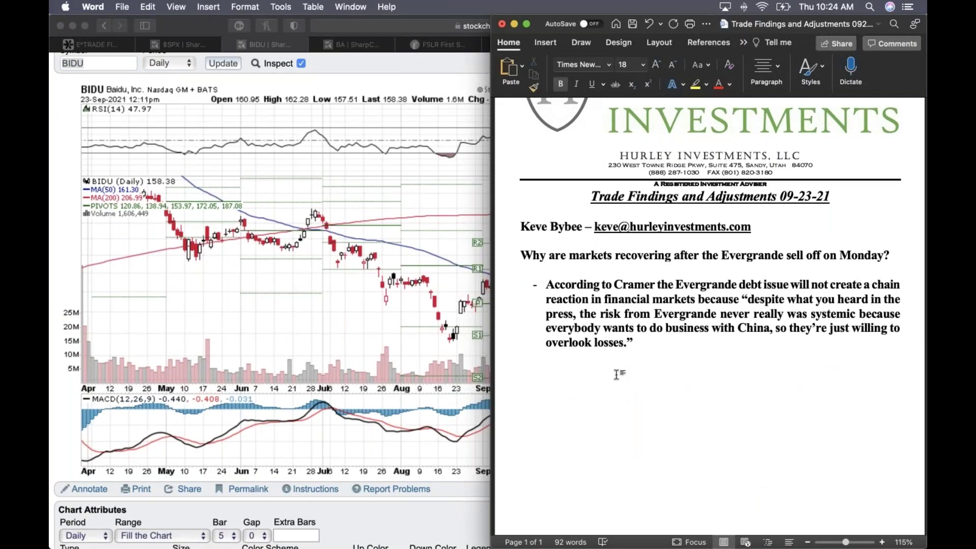
pyautogui.press('super+s')
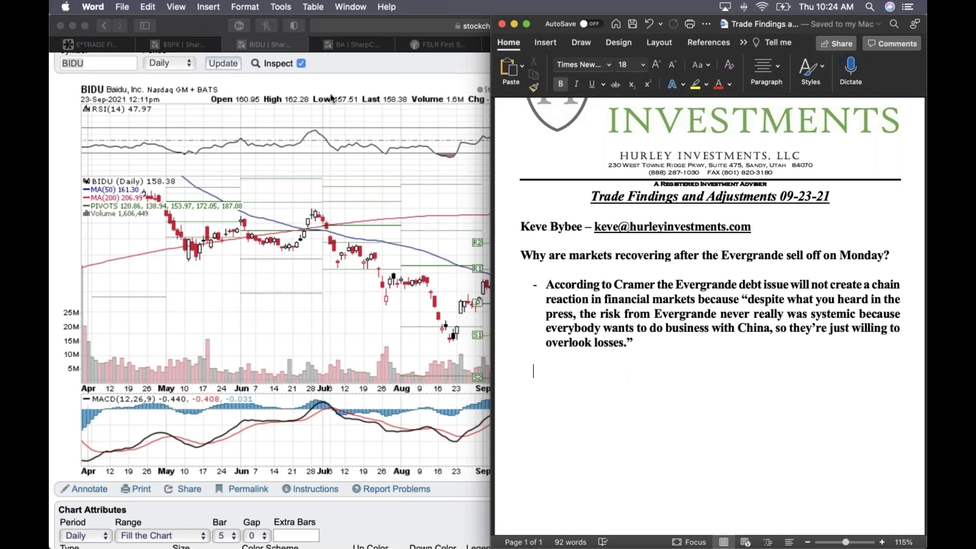
# Return to the Power E*TRADE positions list showing the FSLR Jan23 $92.5 Calls
pyautogui.click(347, 93)
pyautogui.scroll(3, 347, 93)
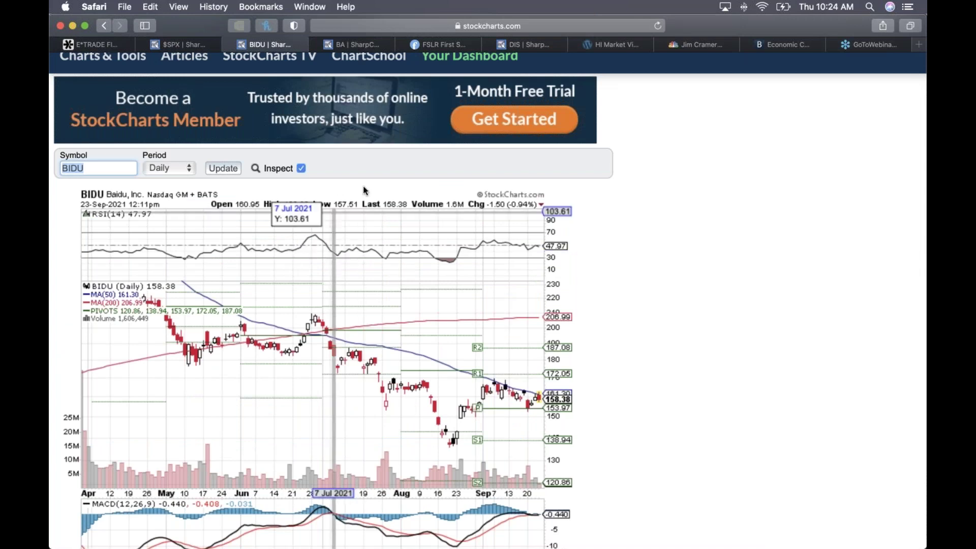
pyautogui.press('super+Tab')
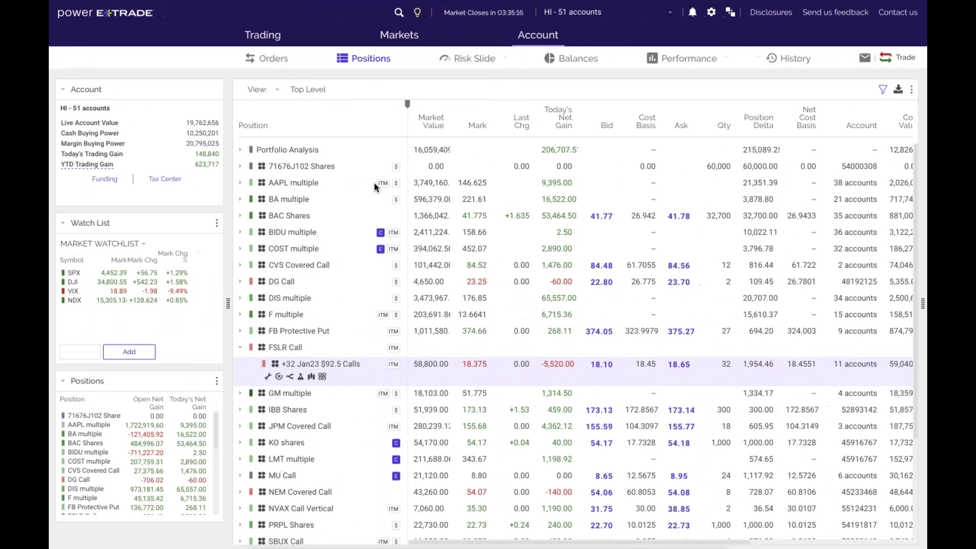
# Scan the 30-day orders list for today's DIS, UAA, F and BAC trades, then return to BIDU
pyautogui.click(271, 62)
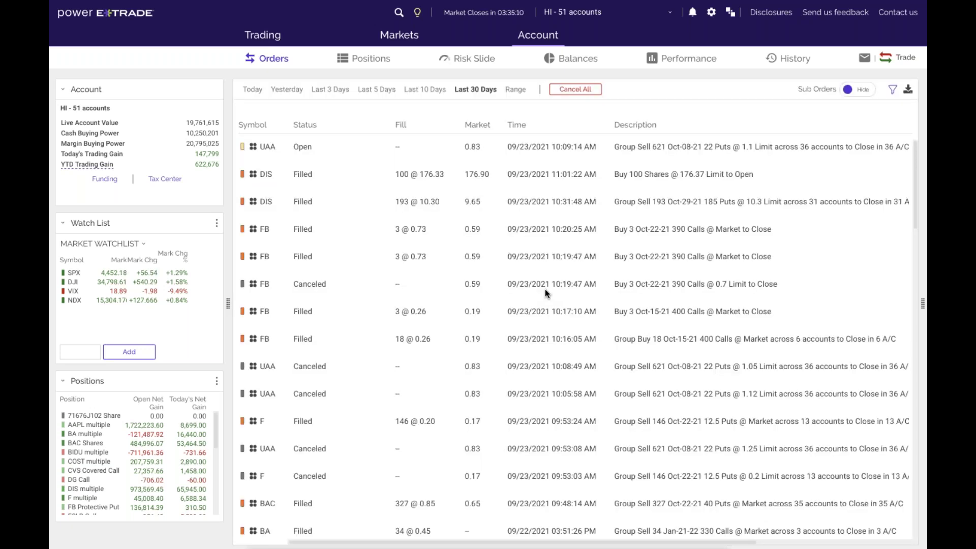
pyautogui.scroll(-2, 545, 289)
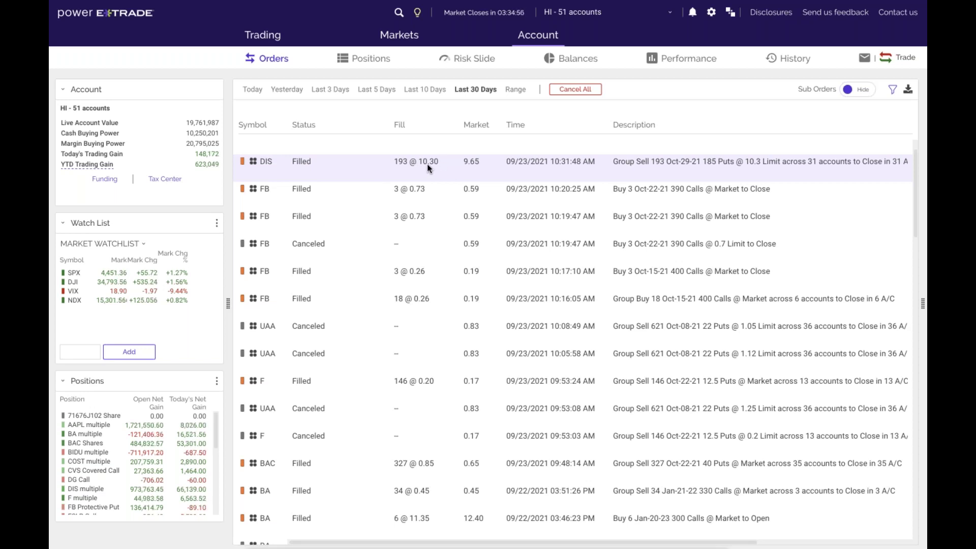
pyautogui.hotkey('ctrl', 'Left')
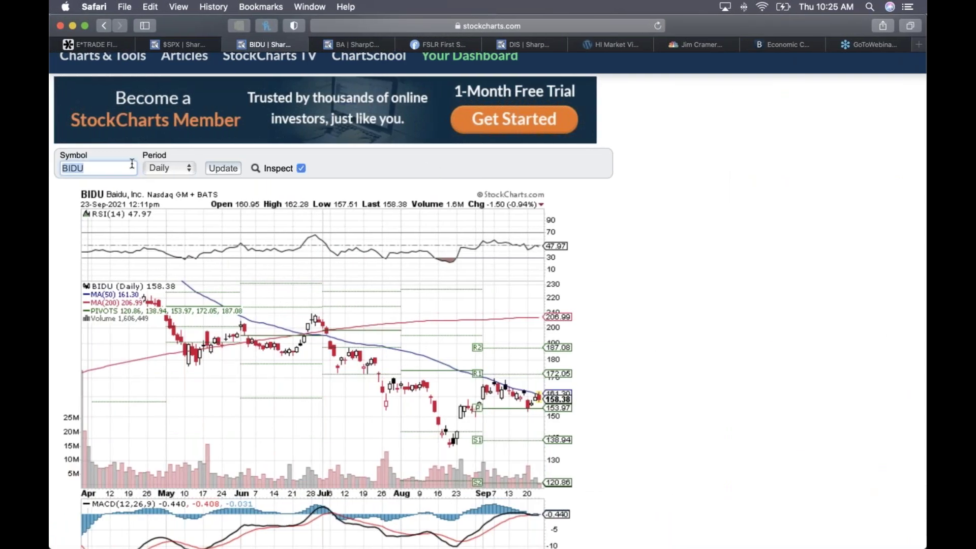
# Load and study the Walt Disney (DIS) daily chart, then switch to the brokerage orders list
pyautogui.write('DIS')
pyautogui.press('Return')
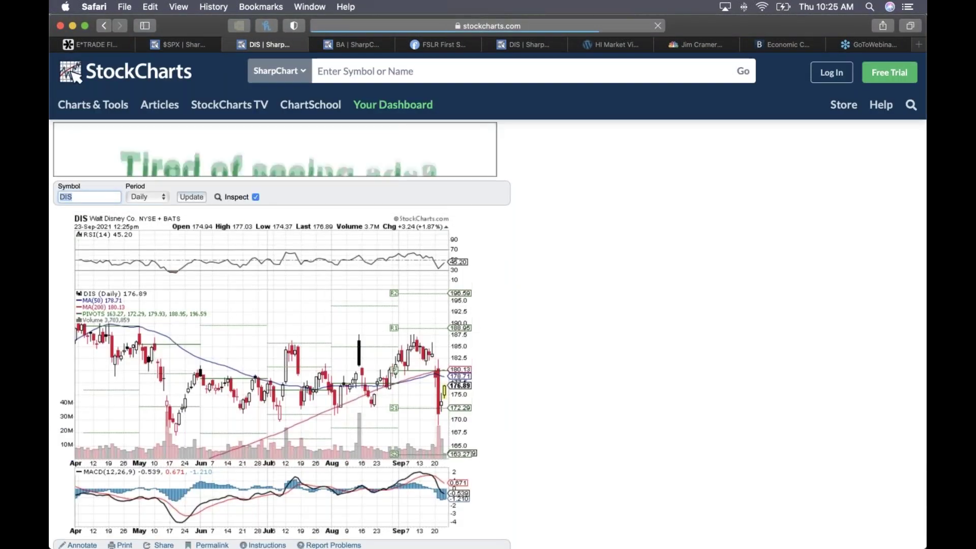
pyautogui.scroll(-2, 559, 379)
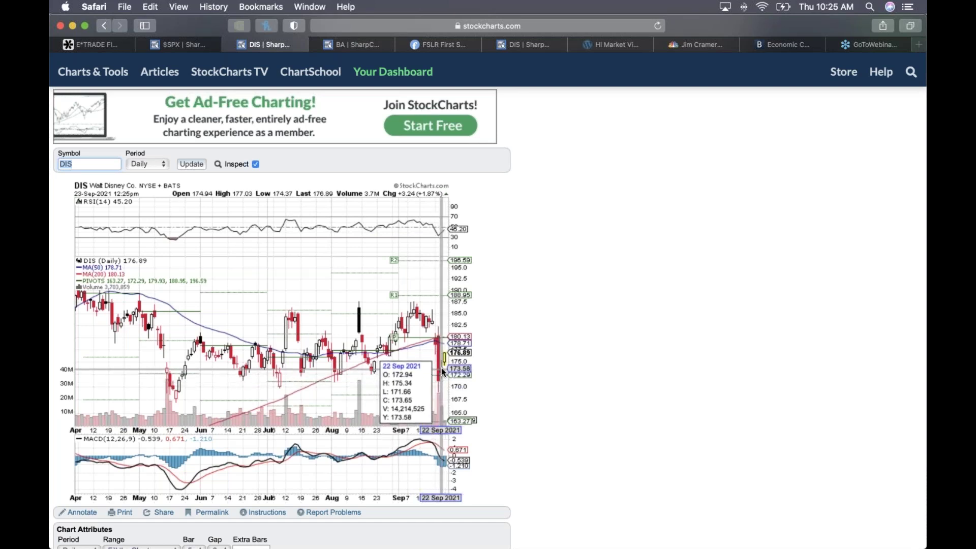
pyautogui.scroll(-1, 457, 351)
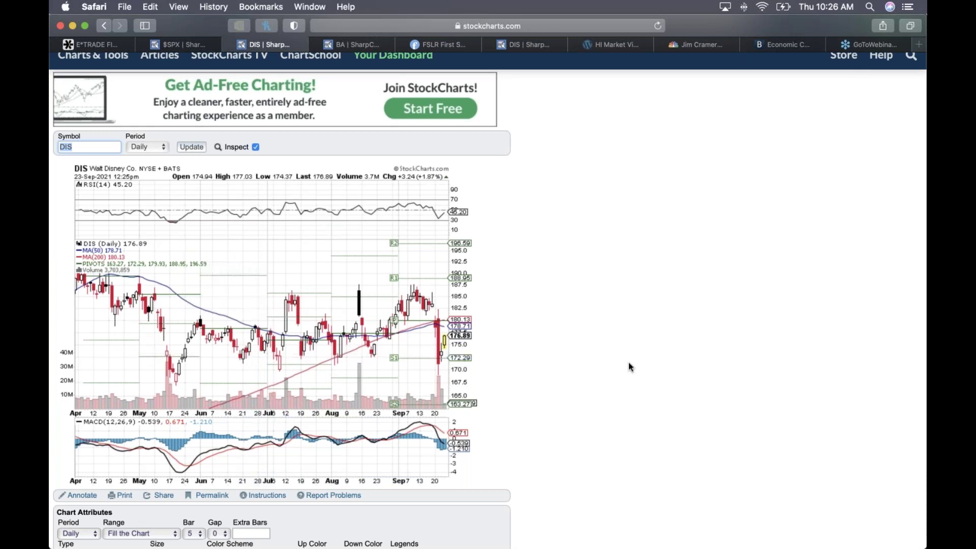
pyautogui.hotkey('ctrl', 'Right')
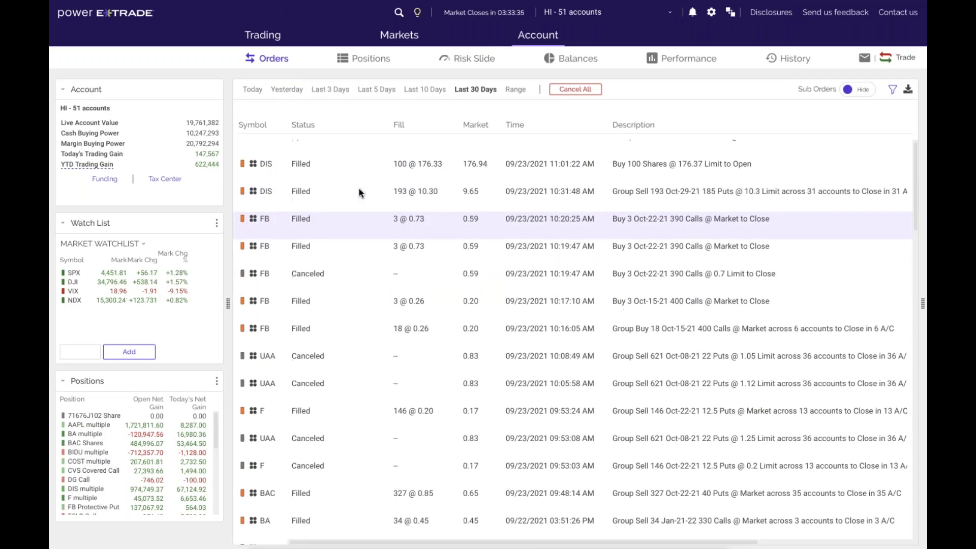
# Load the FB daily chart (last 346.19), then return to the orders showing FB 390-call fills
pyautogui.scroll(-1, 358, 192)
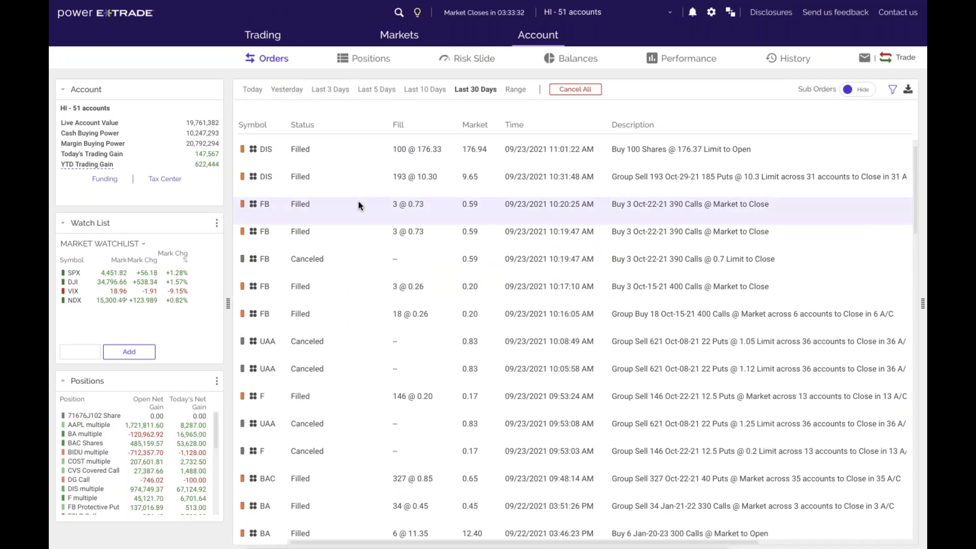
pyautogui.hotkey('ctrl', 'Left')
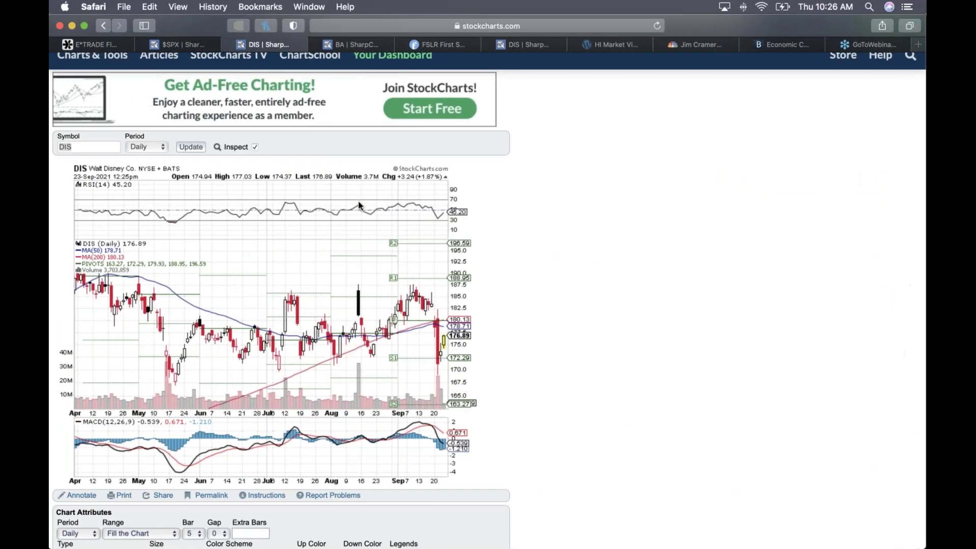
pyautogui.write('FB')
pyautogui.press('Return')
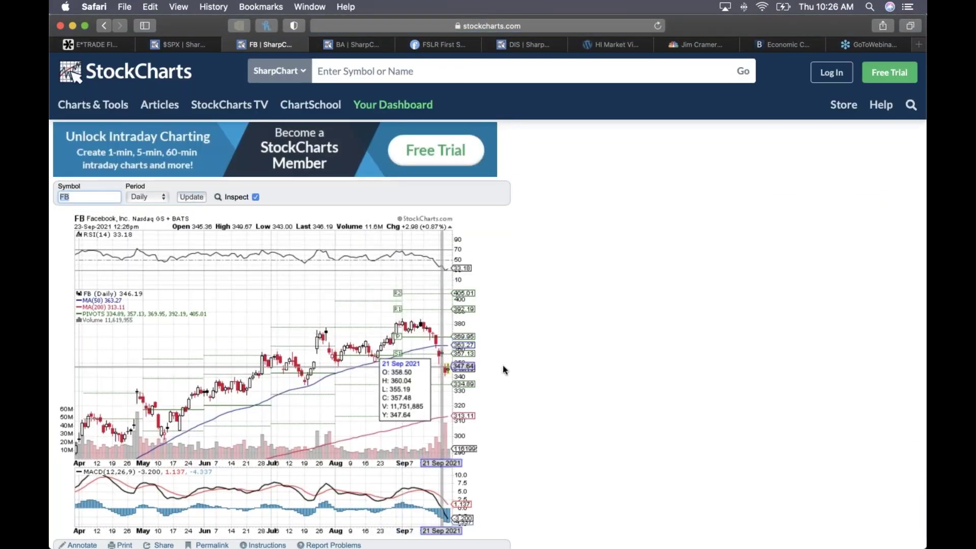
pyautogui.scroll(-1, 525, 376)
pyautogui.scroll(-1, 525, 376)
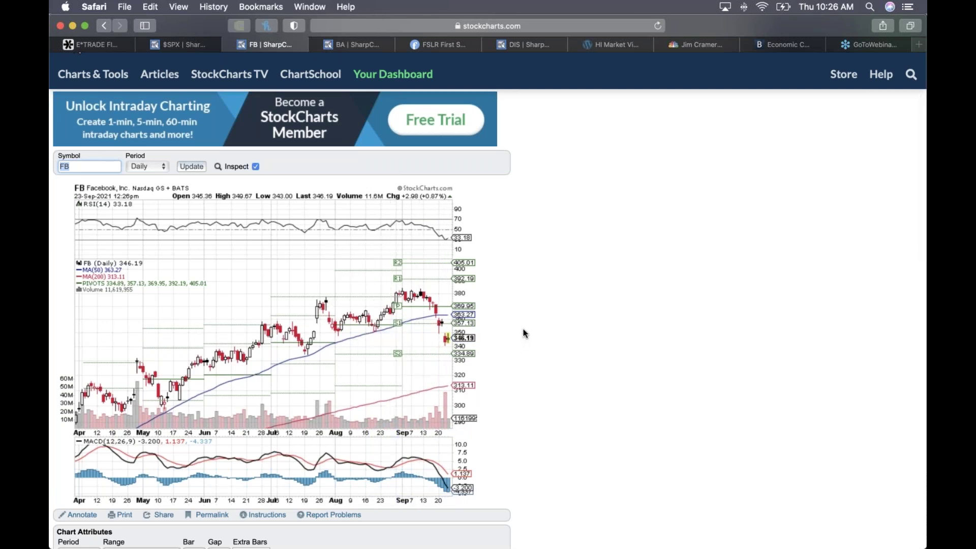
pyautogui.hotkey('ctrl', 'Right')
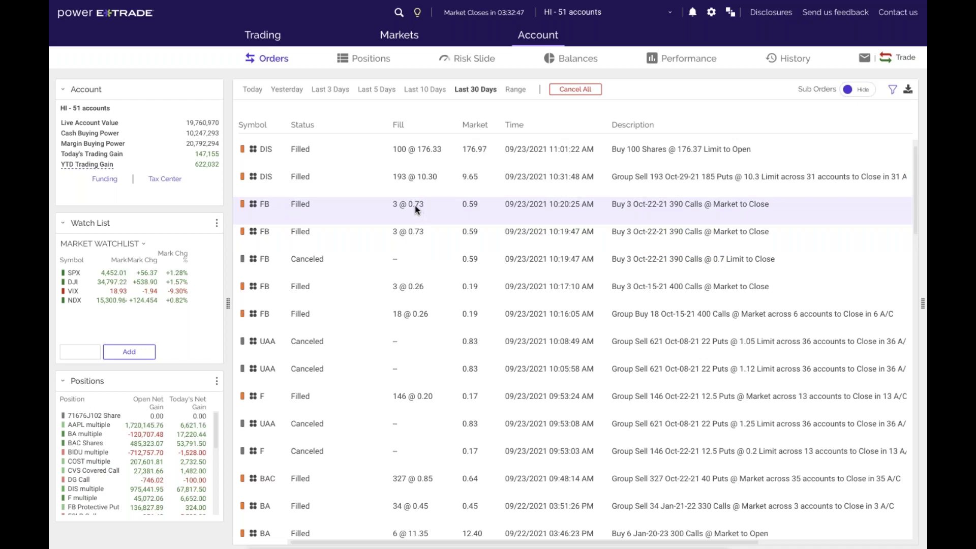
pyautogui.scroll(-1, 415, 206)
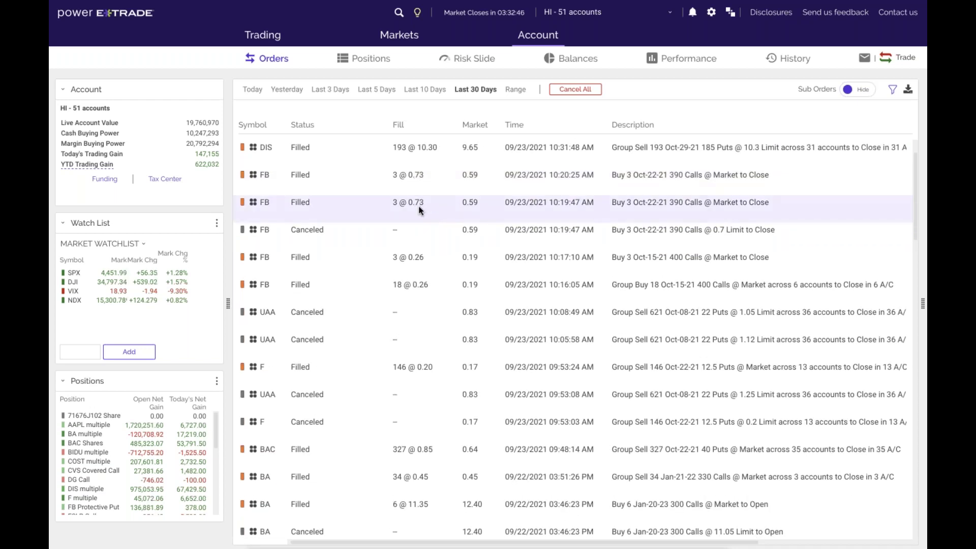
pyautogui.scroll(-1, 419, 206)
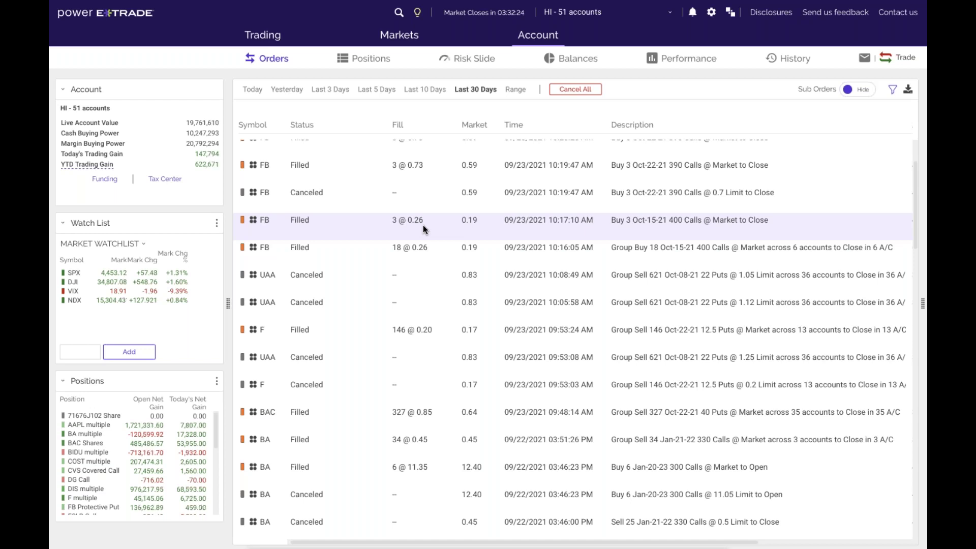
pyautogui.scroll(1, 423, 225)
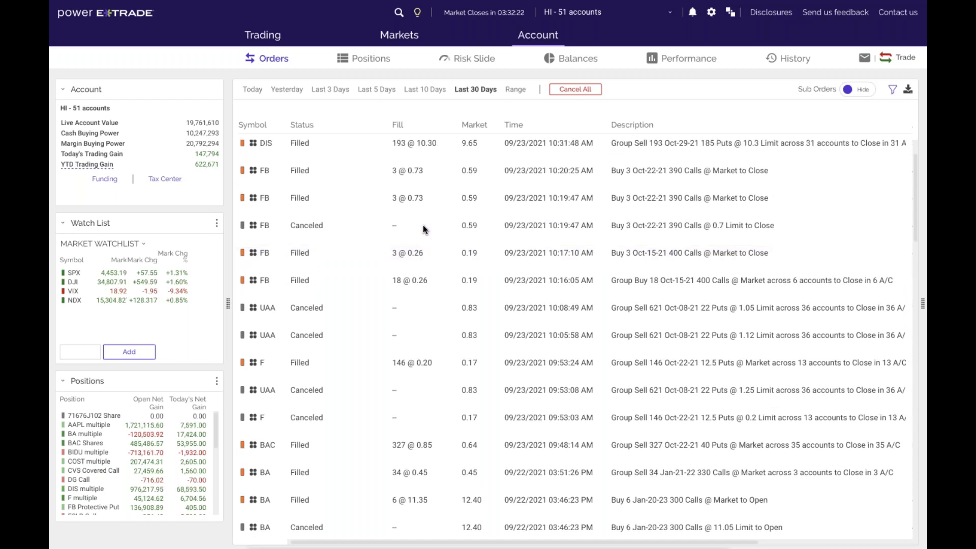
# Show open positions, collapse the FSLR Call details, and go back to the FB chart
pyautogui.hotkey('ctrl', 'Left')
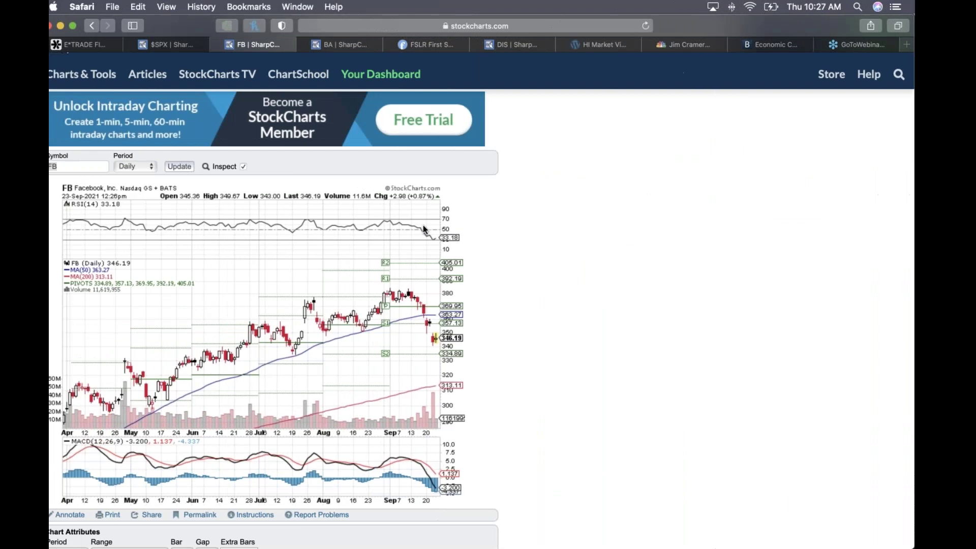
pyautogui.hotkey('ctrl', 'Right')
pyautogui.click(379, 65)
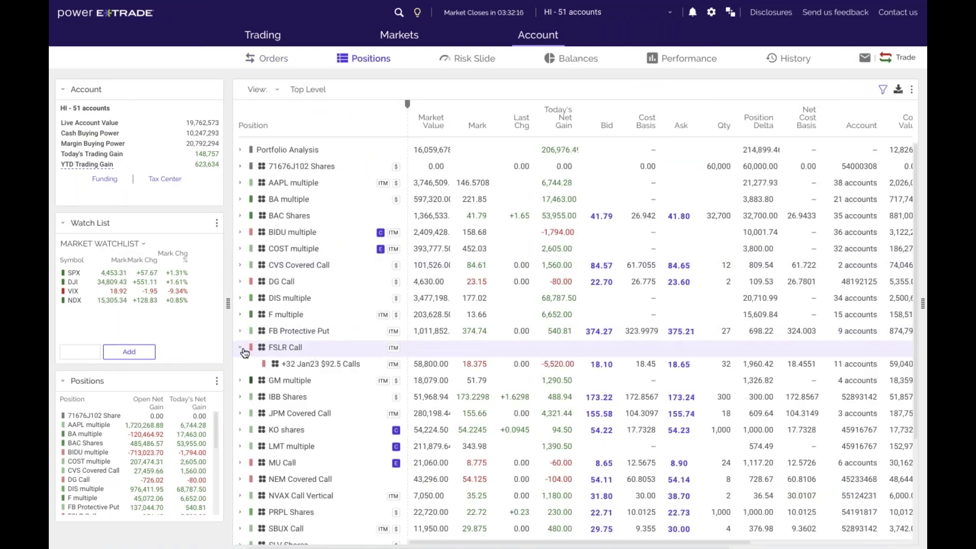
pyautogui.click(240, 348)
pyautogui.scroll(-3, 244, 346)
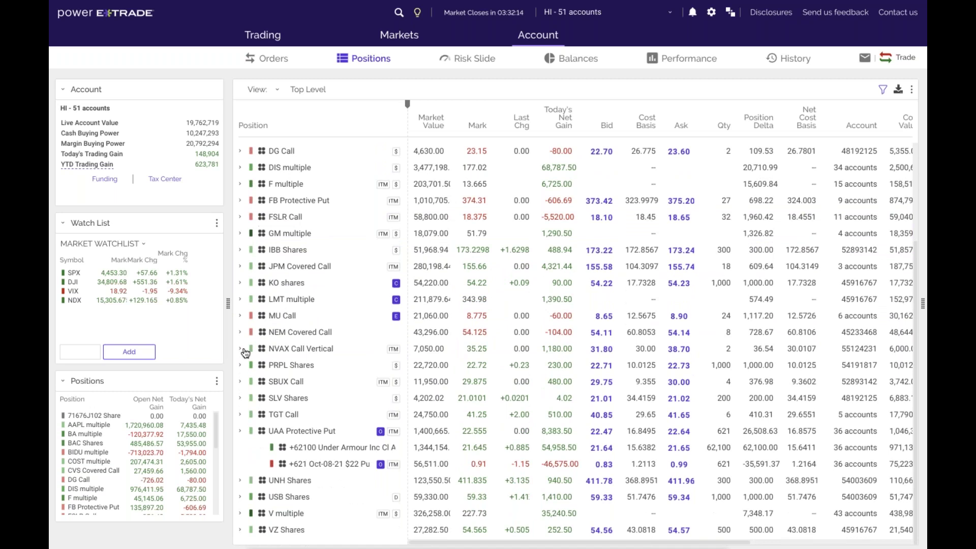
pyautogui.scroll(5, 574, 341)
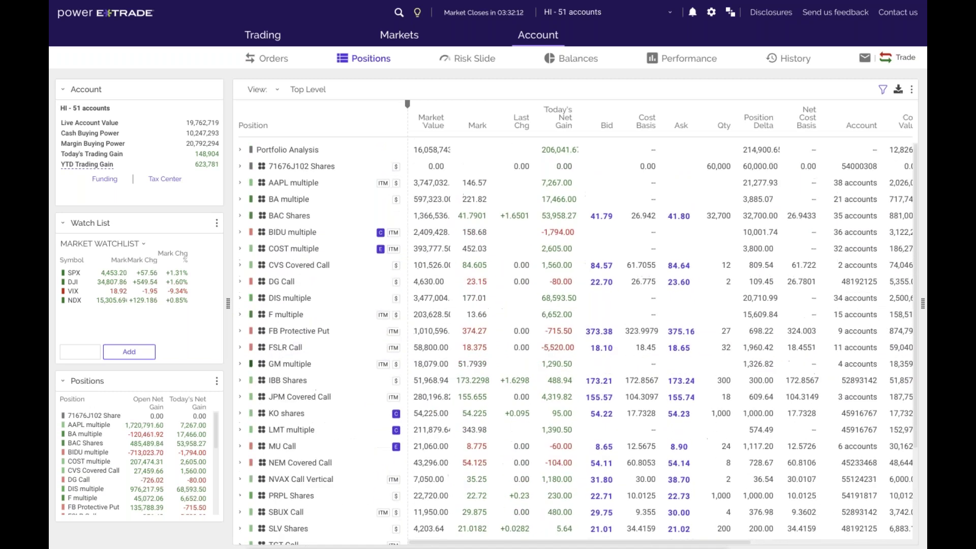
pyautogui.scroll(-1, 574, 340)
pyautogui.hotkey('ctrl', 'Left')
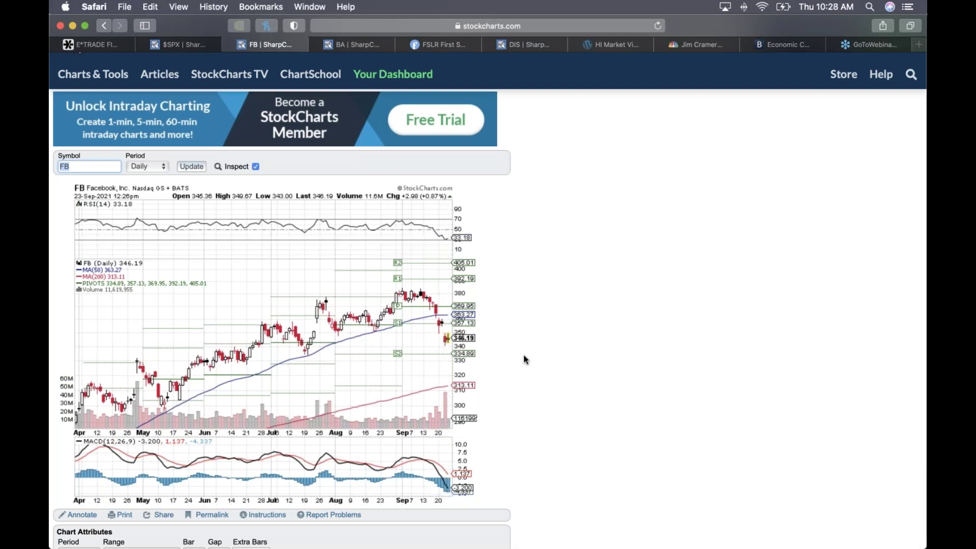
pyautogui.scroll(-2, 525, 359)
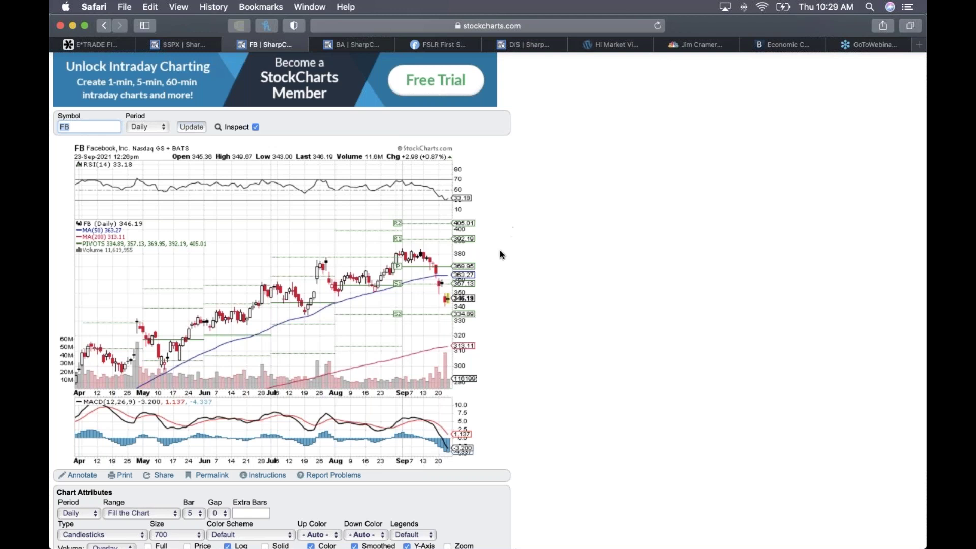
# Inspect the FB chart's latest candles, then return to positions showing the FB Protective Put
pyautogui.moveTo(421, 257)
pyautogui.scroll(-3, 501, 305)
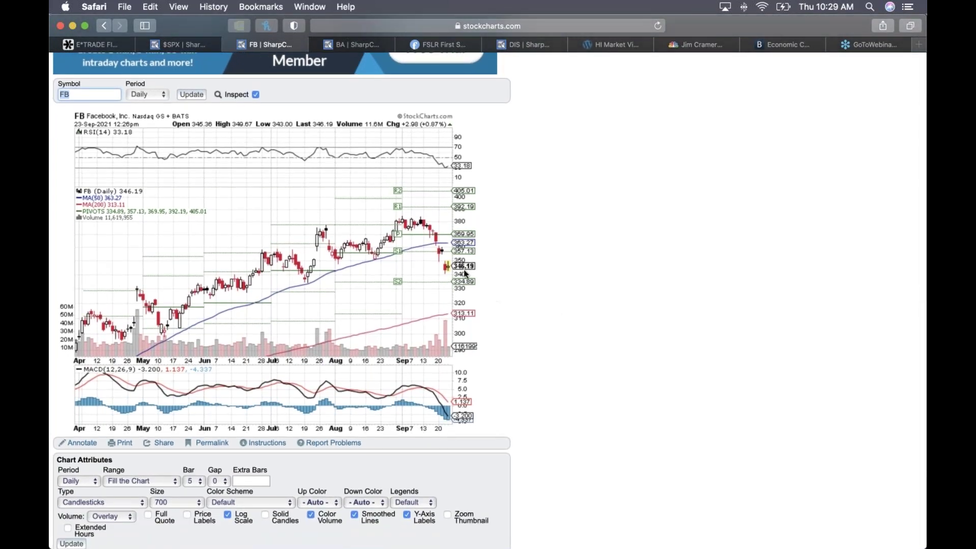
pyautogui.moveTo(450, 251)
pyautogui.moveTo(448, 226)
pyautogui.scroll(2, 525, 269)
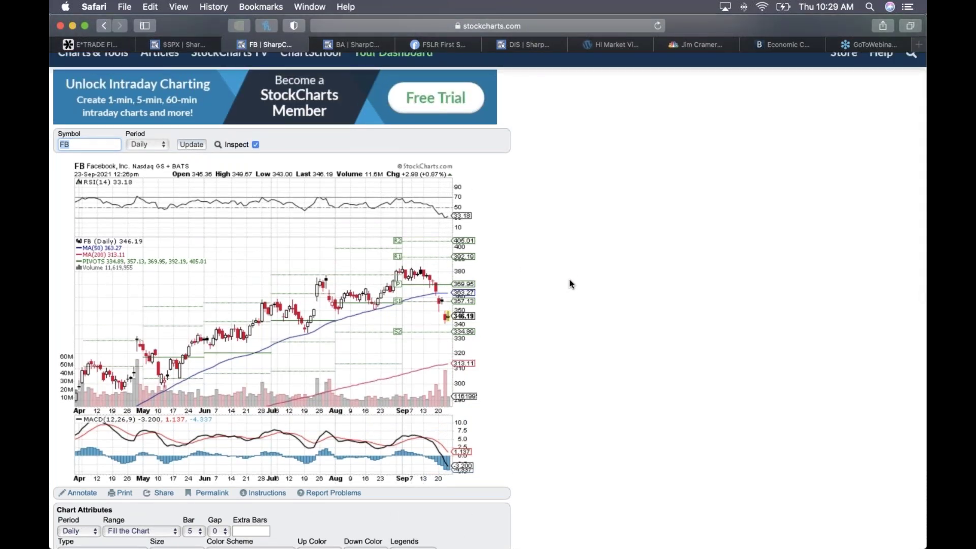
pyautogui.hotkey('ctrl', 'Right')
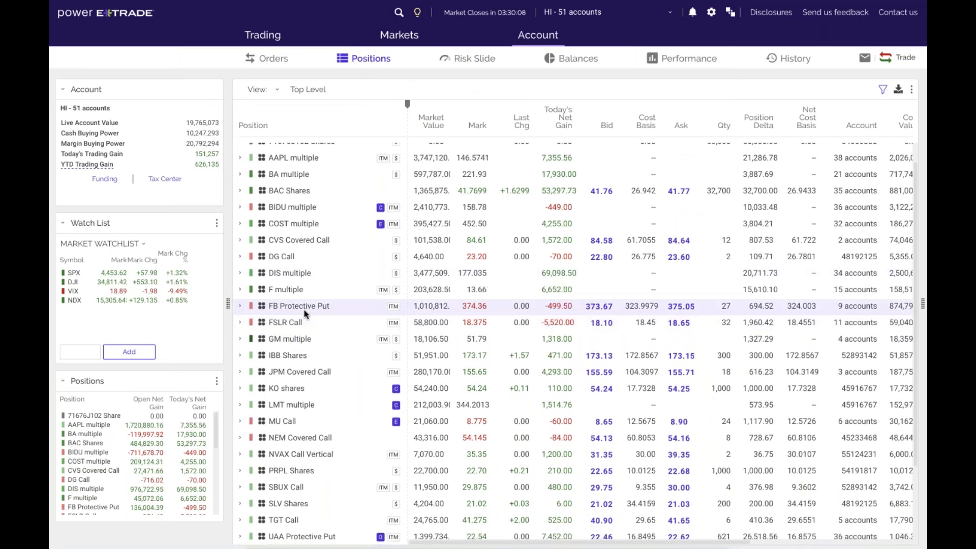
# Show the last-30-days Orders list and review the UAA, F and BAC put orders, including 327 BAC puts
pyautogui.click(272, 59)
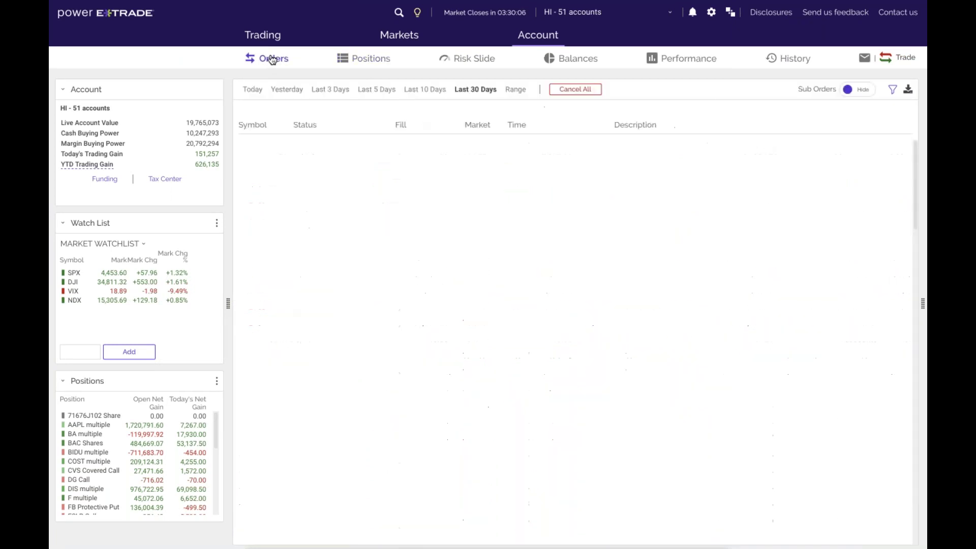
pyautogui.scroll(-2, 342, 370)
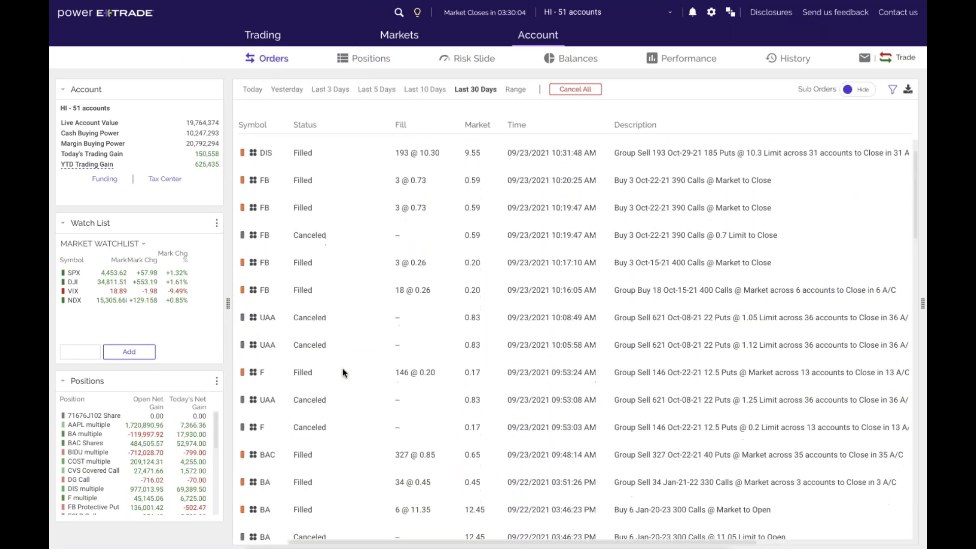
pyautogui.scroll(3, 342, 371)
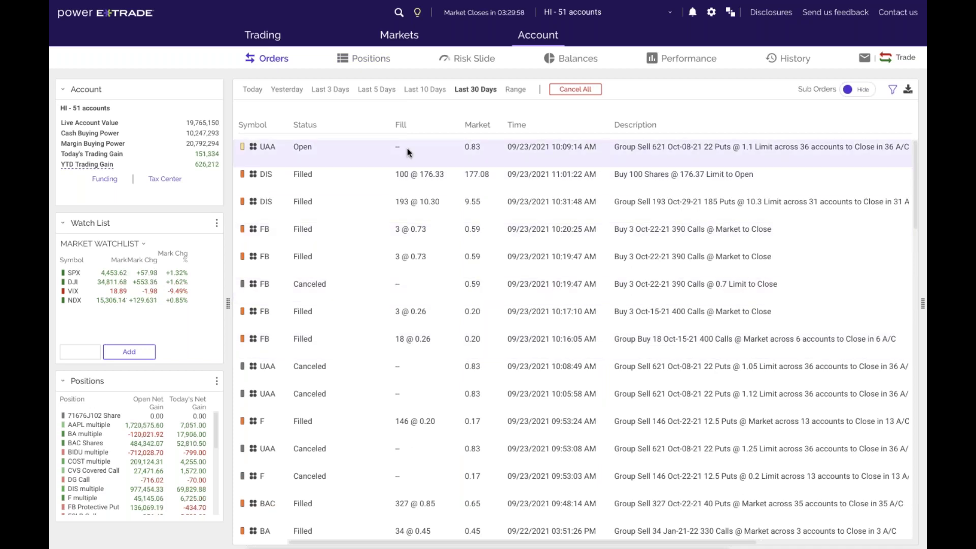
pyautogui.scroll(-3, 407, 150)
pyautogui.scroll(1, 407, 148)
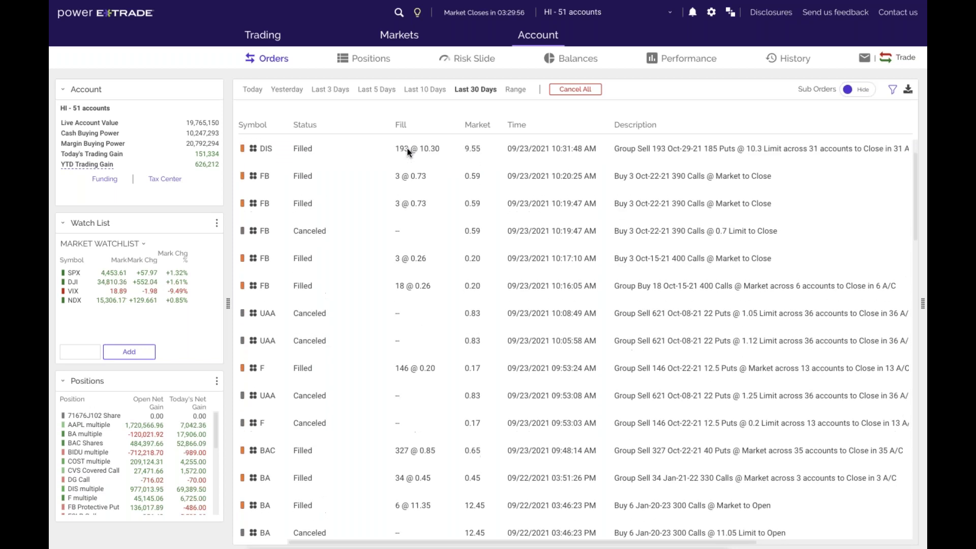
pyautogui.scroll(2, 408, 148)
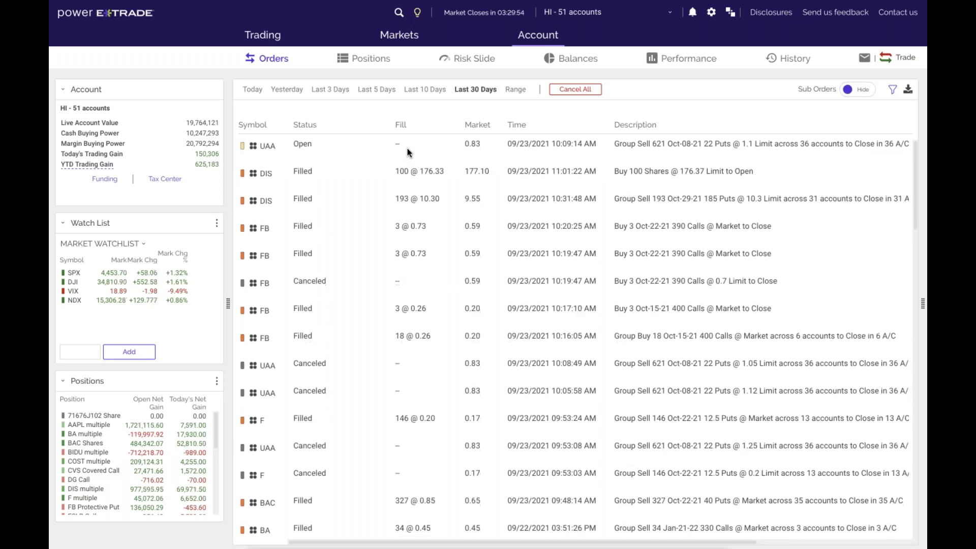
pyautogui.scroll(-1, 407, 148)
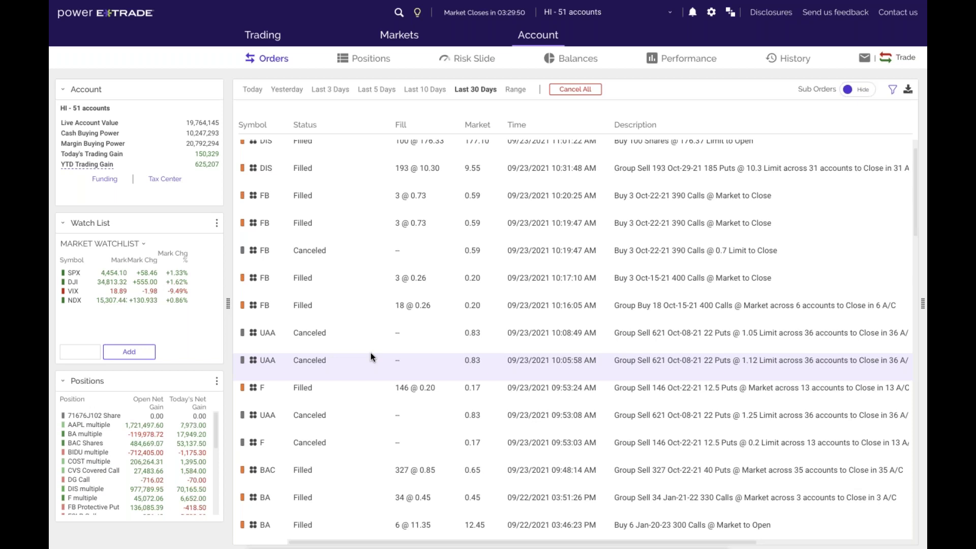
pyautogui.scroll(-3, 371, 352)
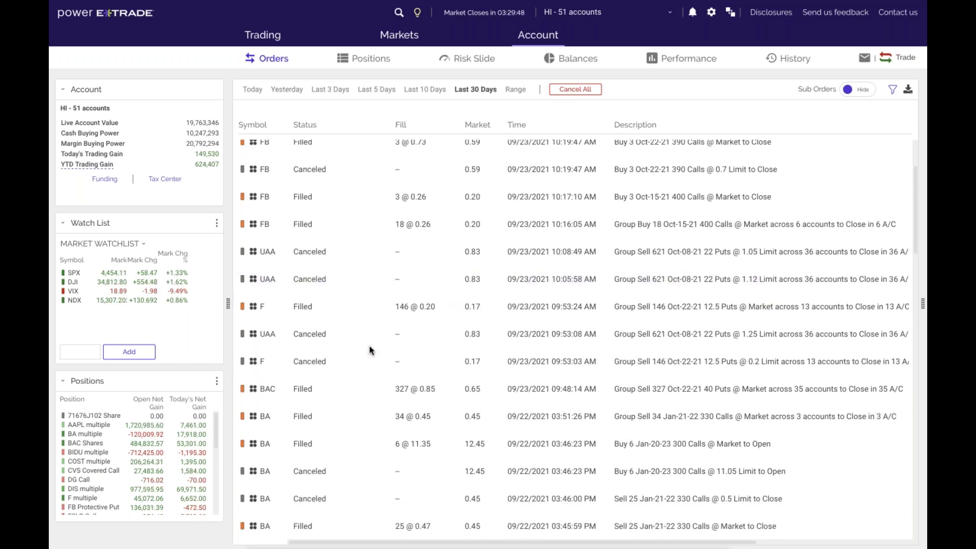
pyautogui.scroll(-2, 369, 350)
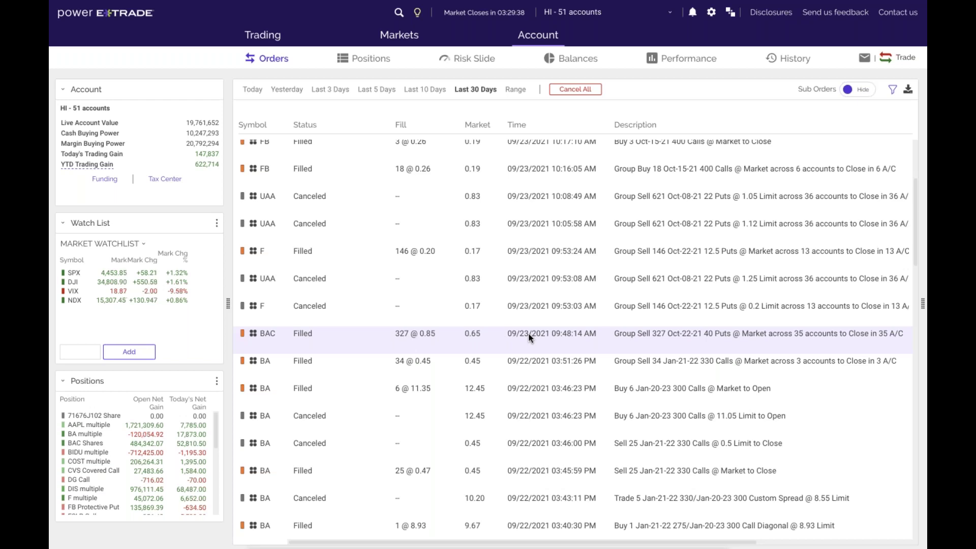
# Review the BAC daily chart, then show Power E*TRADE Positions with 32,700 BAC shares at 41.76
pyautogui.hotkey('ctrl', 'Left')
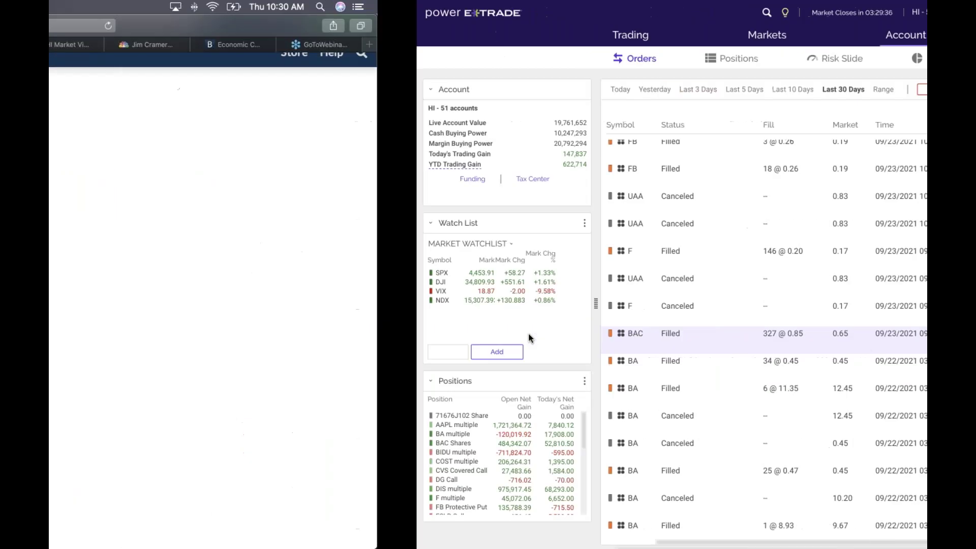
pyautogui.write('bac')
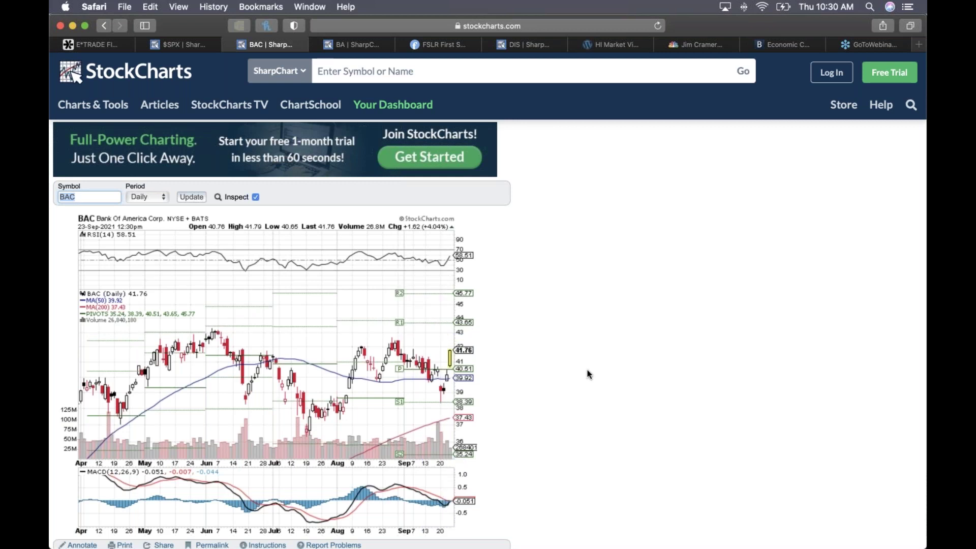
pyautogui.scroll(-2, 587, 375)
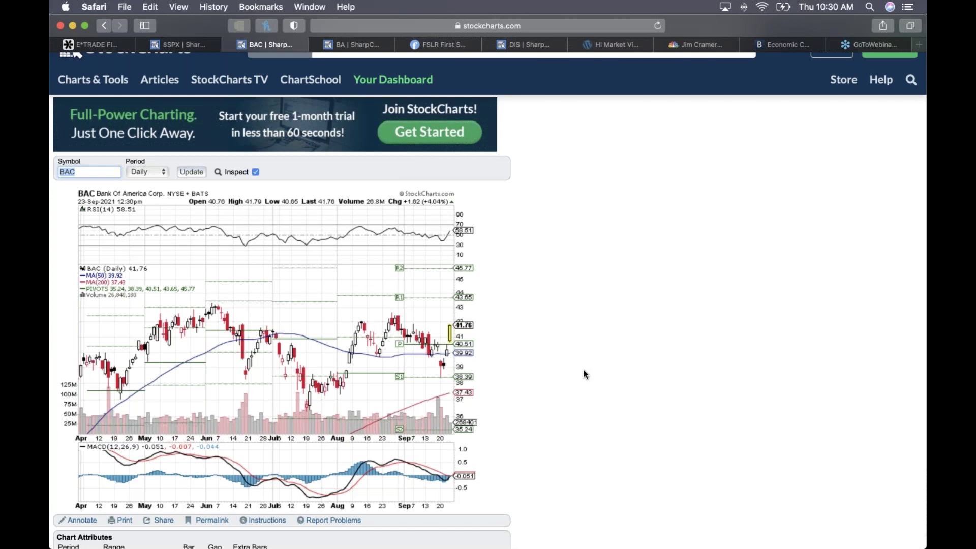
pyautogui.scroll(-1, 585, 374)
pyautogui.press('super+Tab')
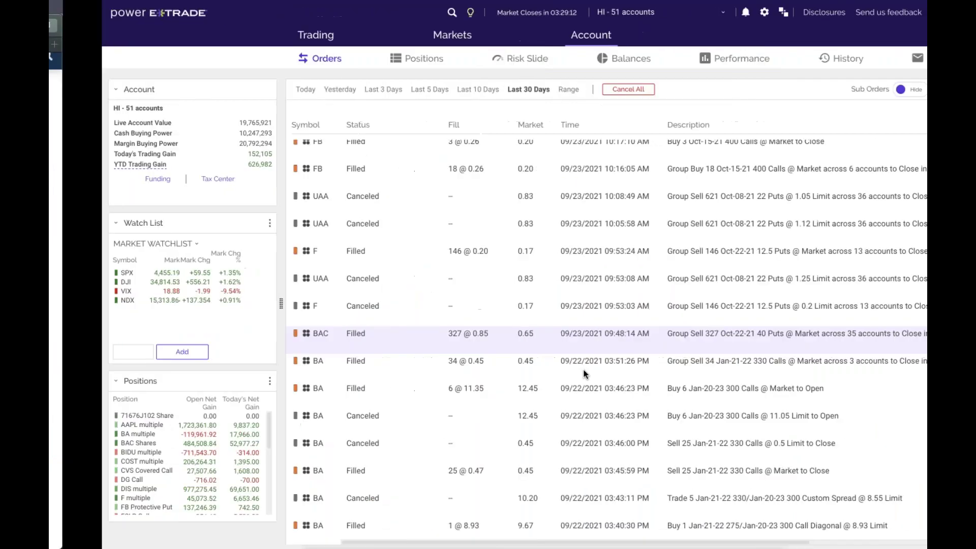
pyautogui.click(356, 58)
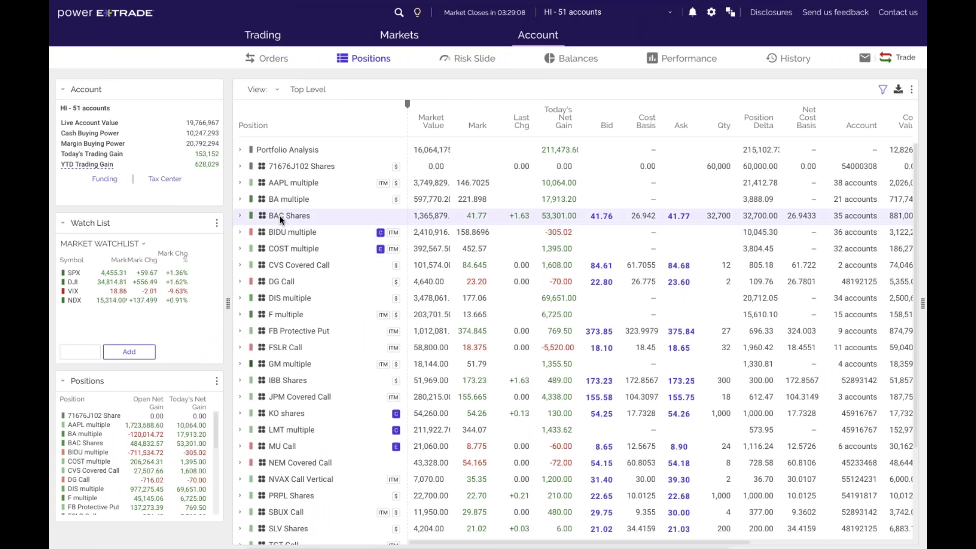
# Open the BAC quote page (41.78, +4.09%) and check its next earnings date, 10/14/2021
pyautogui.click(280, 215)
pyautogui.click(514, 233)
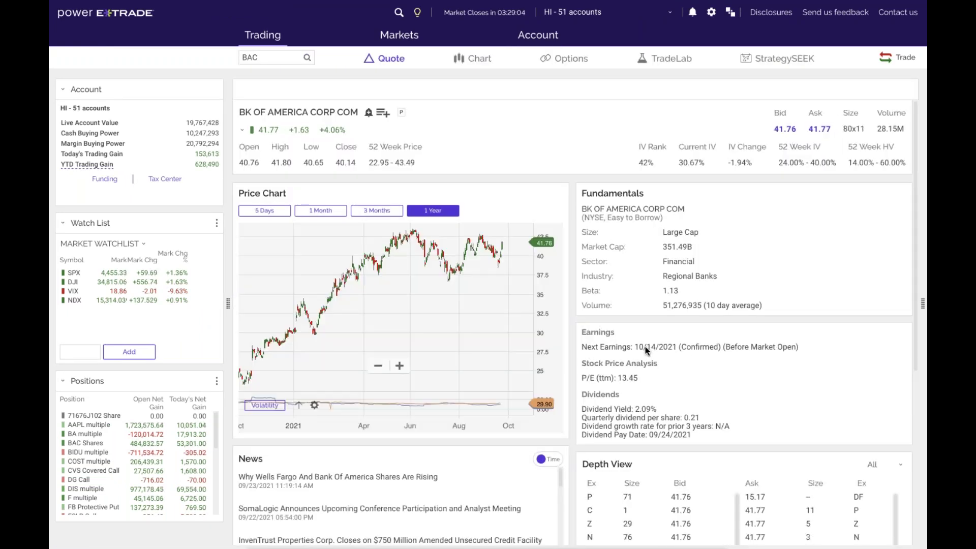
pyautogui.moveTo(638, 349); pyautogui.dragTo(664, 348)
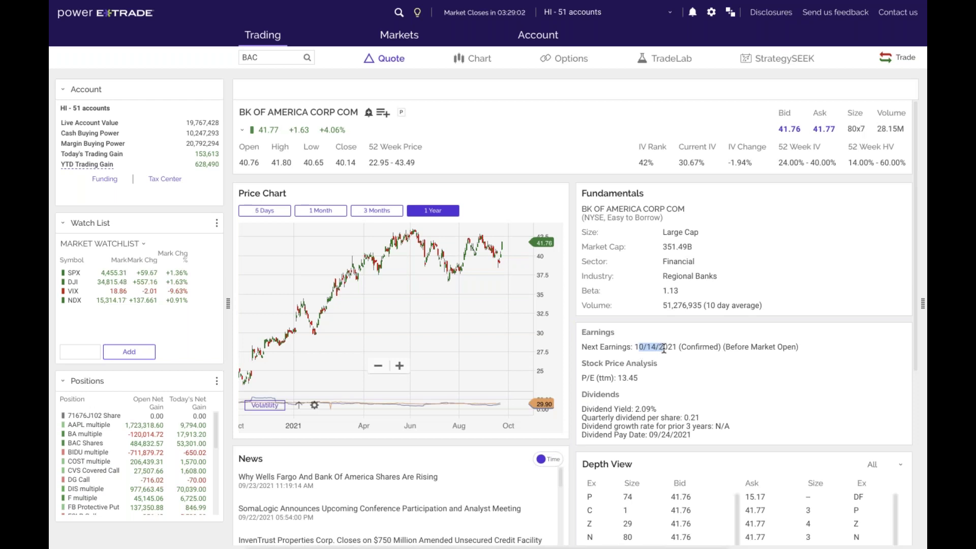
pyautogui.click(679, 365)
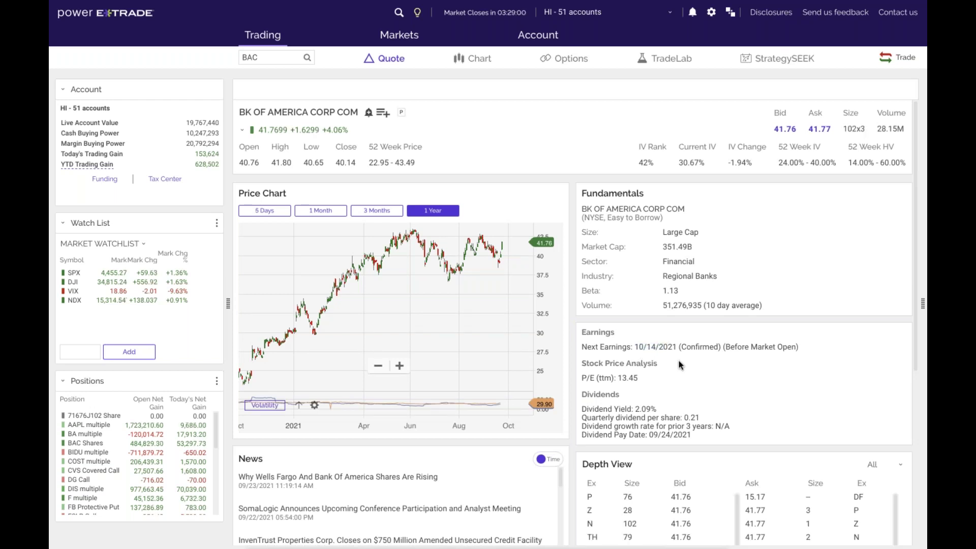
pyautogui.hotkey('ctrl', 'Tab')
pyautogui.hotkey('ctrl', 'Tab')
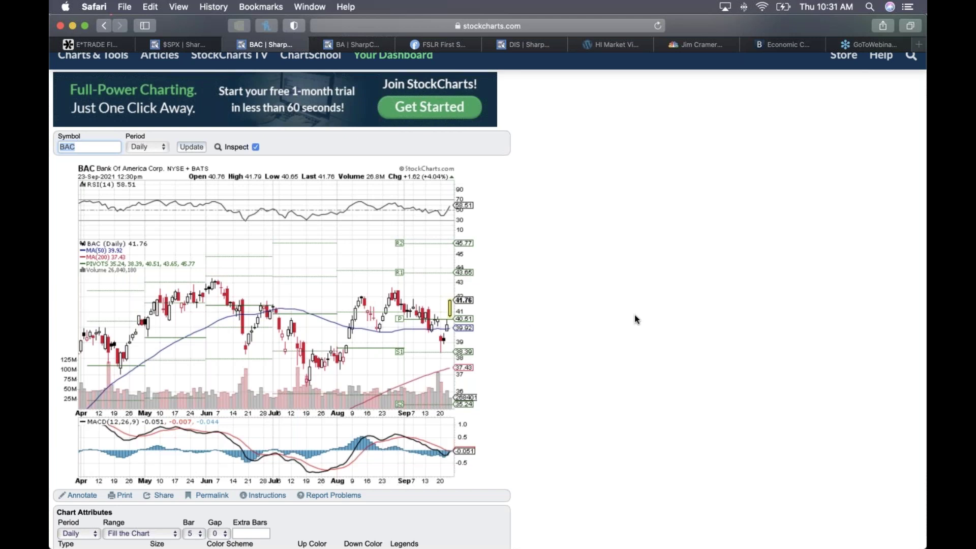
pyautogui.hotkey('ctrl', 'Right')
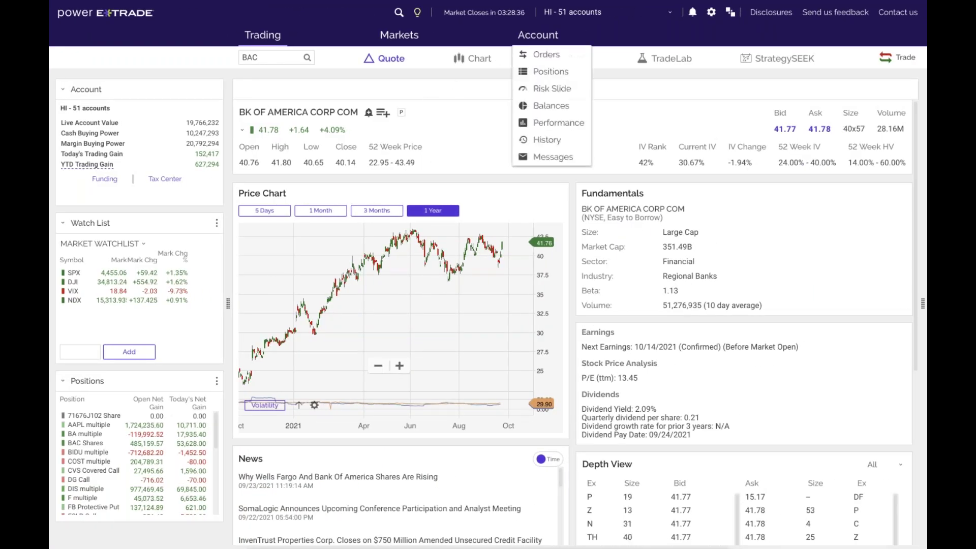
# Load the Under Armour (UAA) daily chart, last 21.64, above its 21.42 200-day average
pyautogui.click(527, 28)
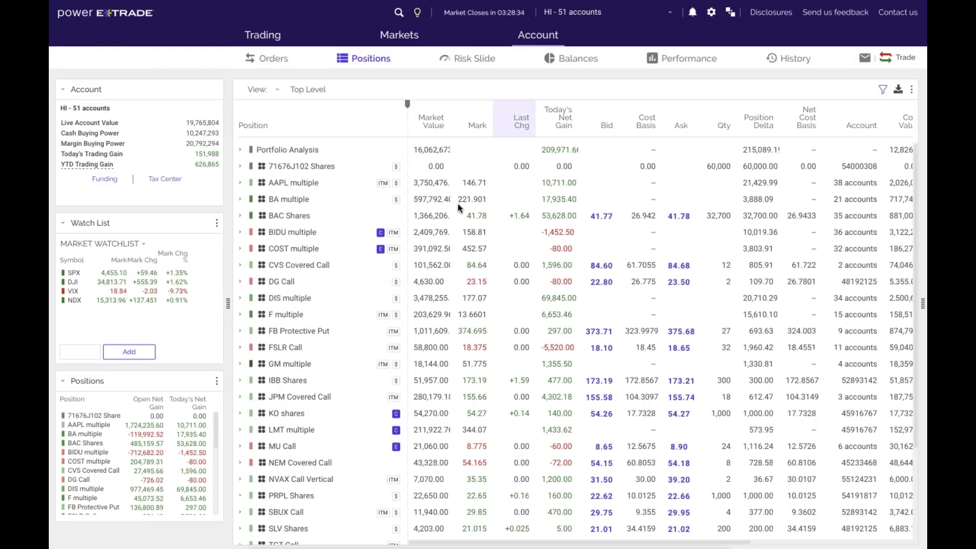
pyautogui.hotkey('ctrl', 'Left')
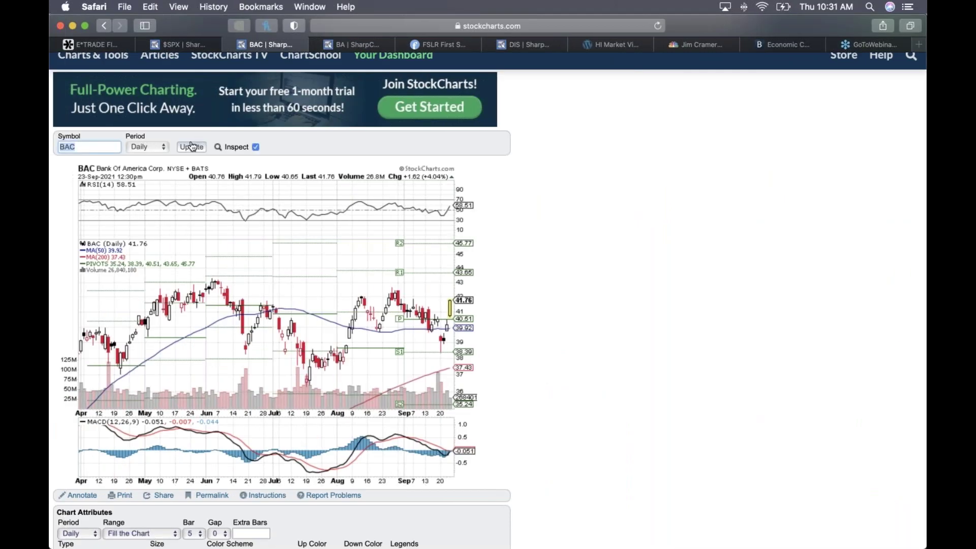
pyautogui.write('uaa')
pyautogui.click(192, 147)
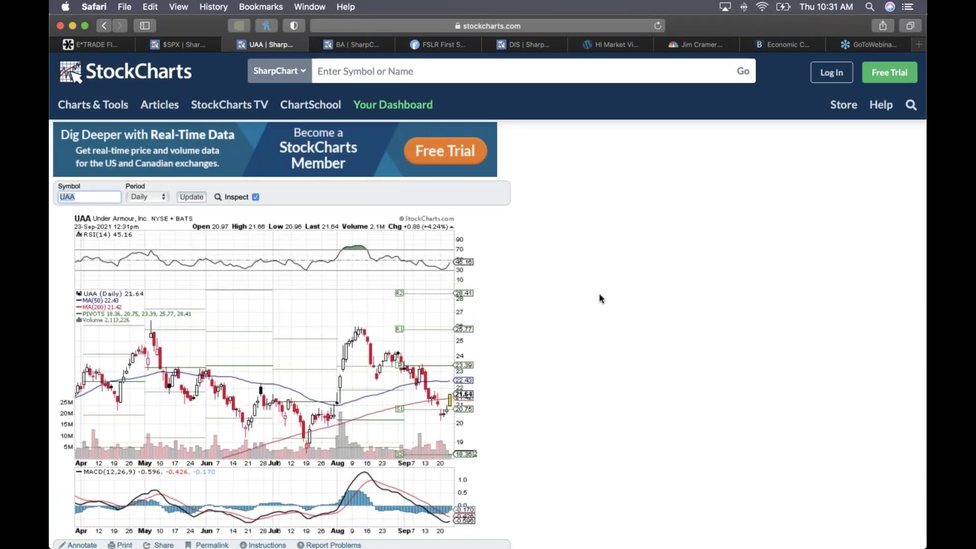
pyautogui.scroll(-2, 600, 299)
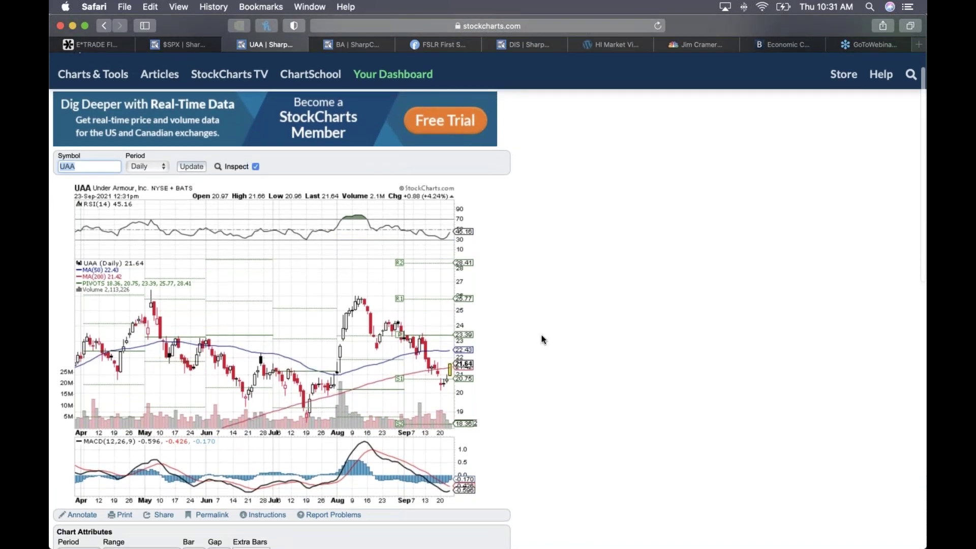
pyautogui.moveTo(450, 370)
pyautogui.scroll(-2, 582, 389)
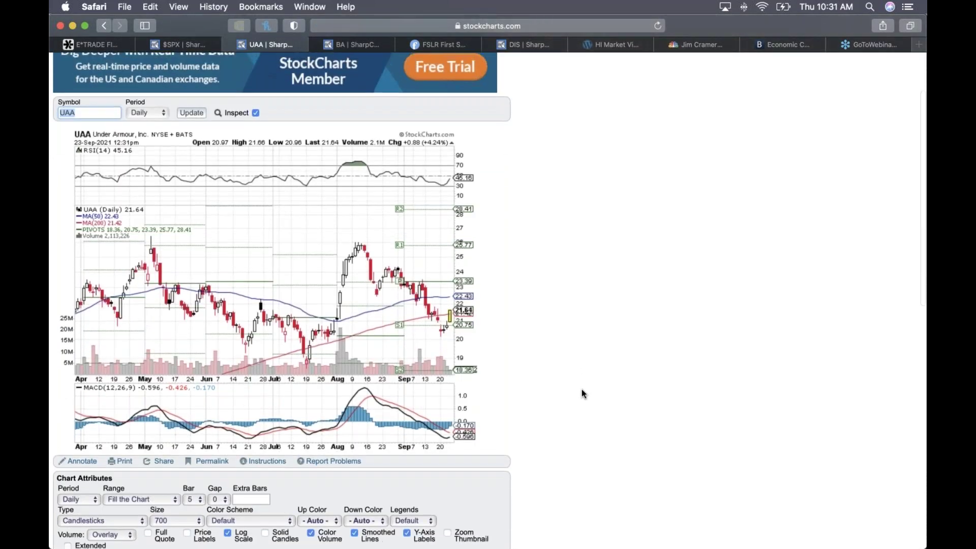
# Review the UAA chart and E*TRADE positions, then load the AAPL daily chart
pyautogui.scroll(-1, 582, 389)
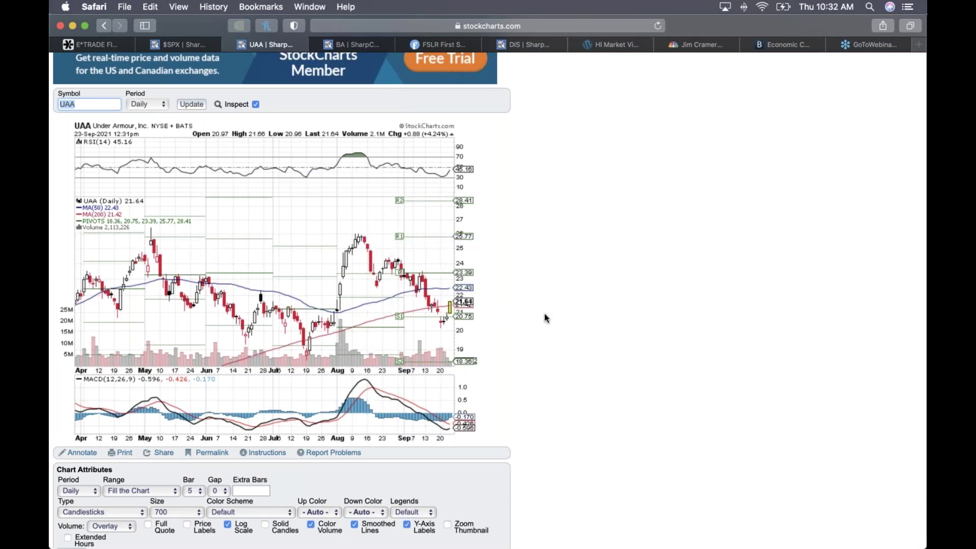
pyautogui.scroll(-1, 545, 319)
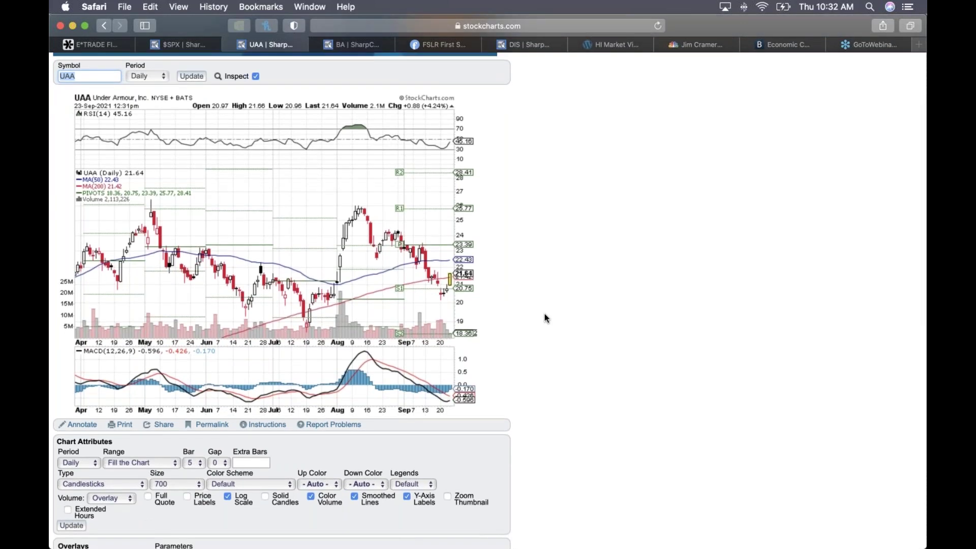
pyautogui.hotkey('ctrl', 'Right')
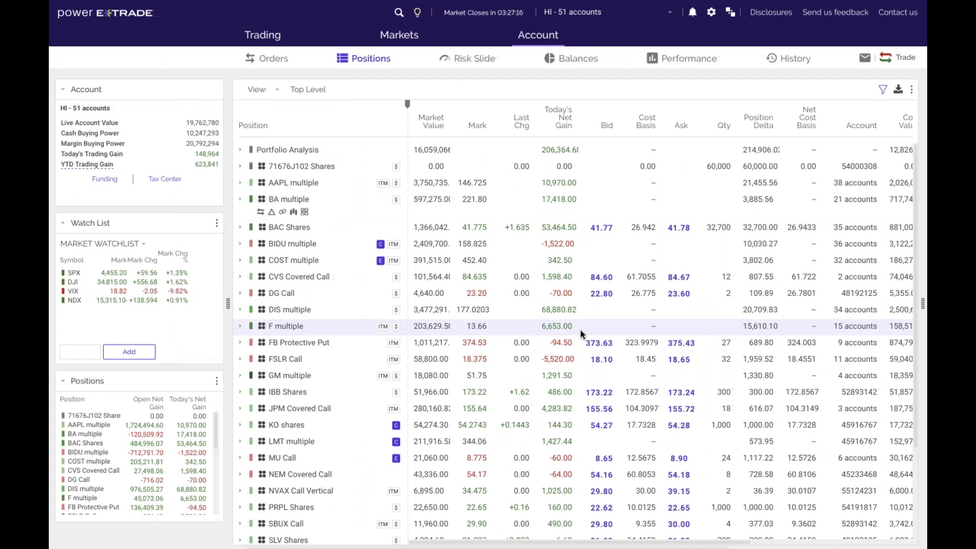
pyautogui.hotkey('ctrl', 'Left')
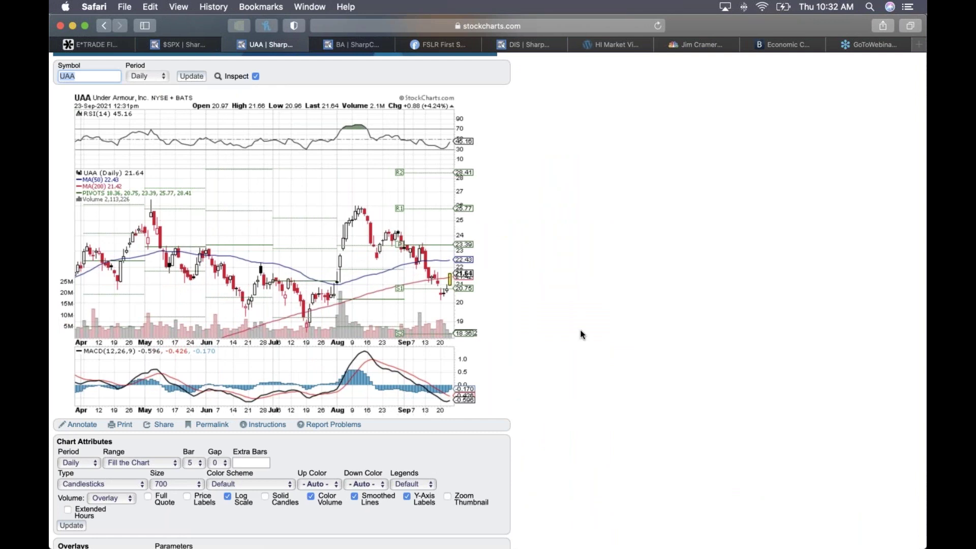
pyautogui.scroll(5, 582, 334)
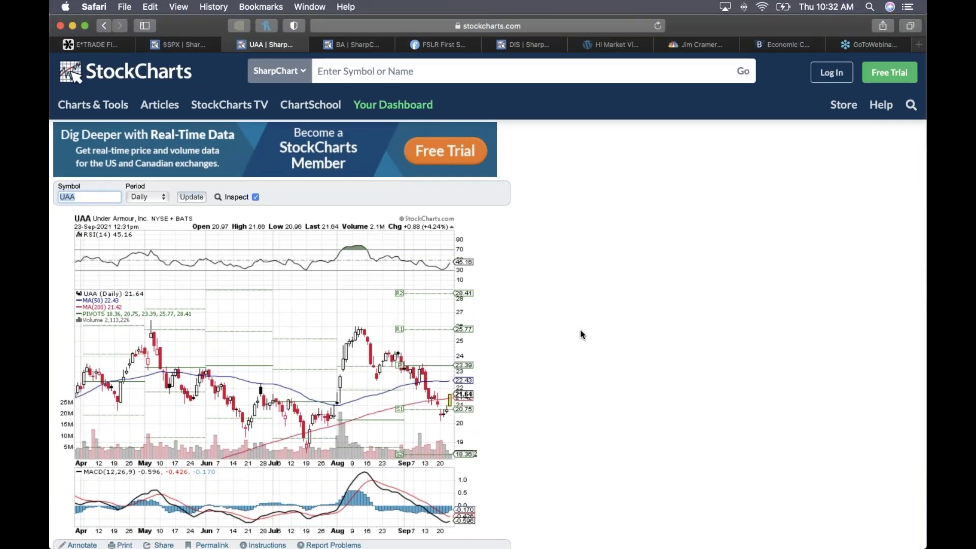
pyautogui.write('AAPL')
pyautogui.press('Return')
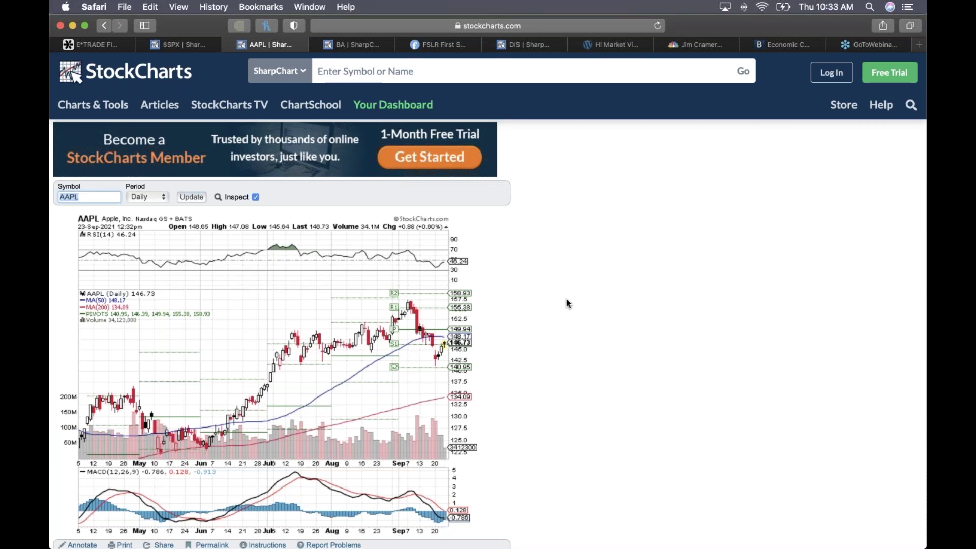
# Load the BAC daily chart, then the Boeing BA daily chart
pyautogui.write('bac')
pyautogui.press('Return')
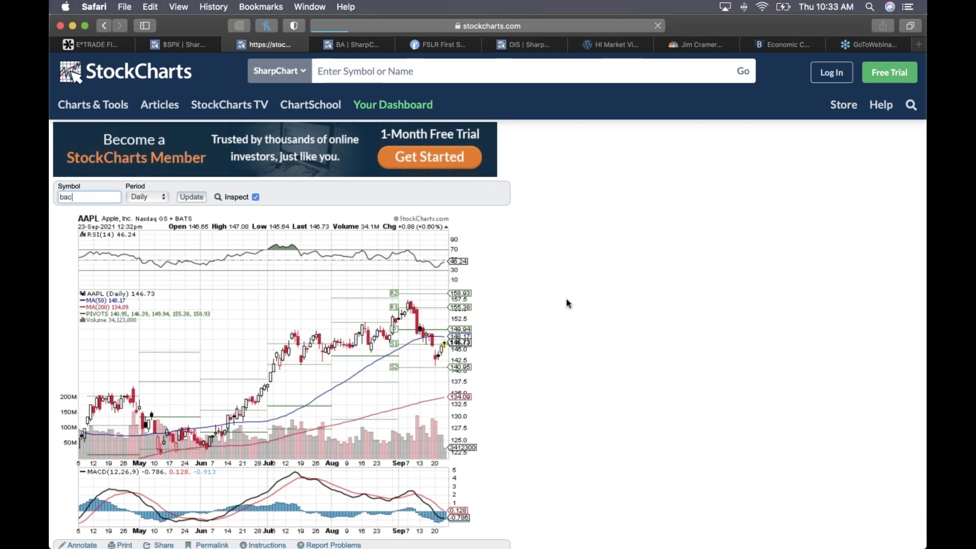
pyautogui.write('ba')
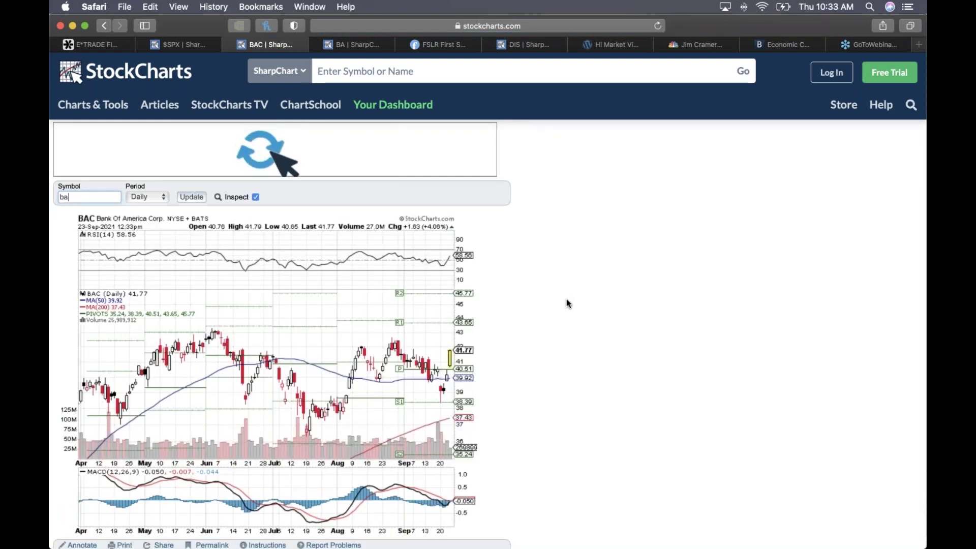
pyautogui.press('Return')
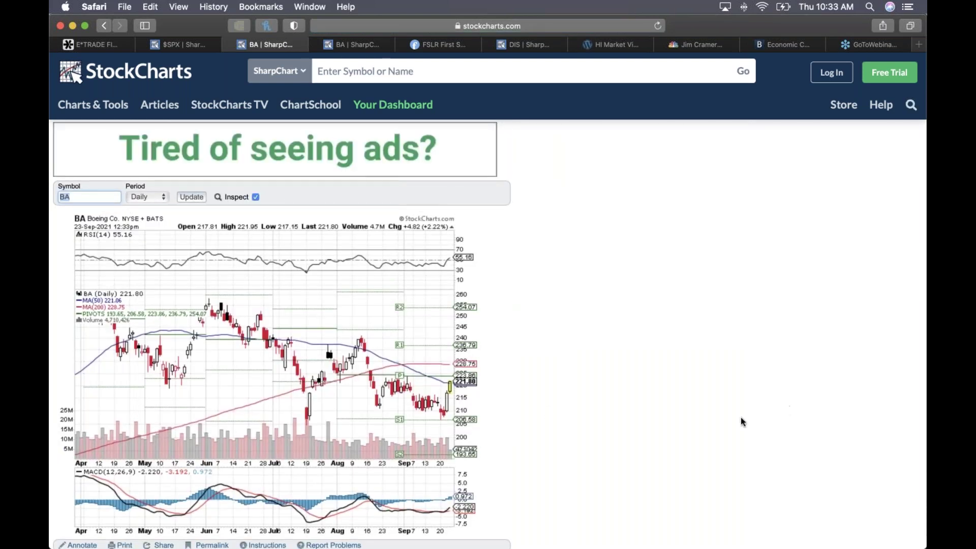
# Scroll through the BA chart, then switch to the Power E*TRADE positions list
pyautogui.click(499, 409)
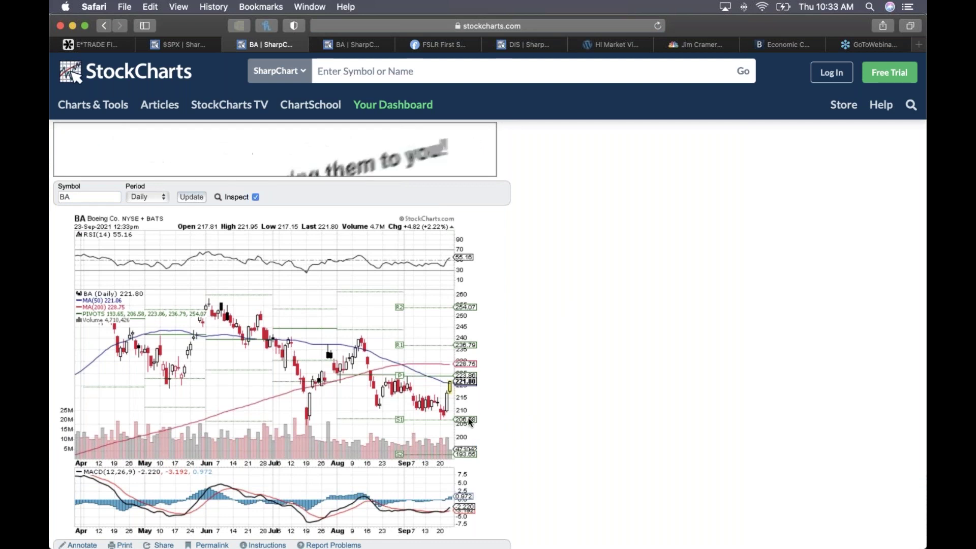
pyautogui.moveTo(448, 413)
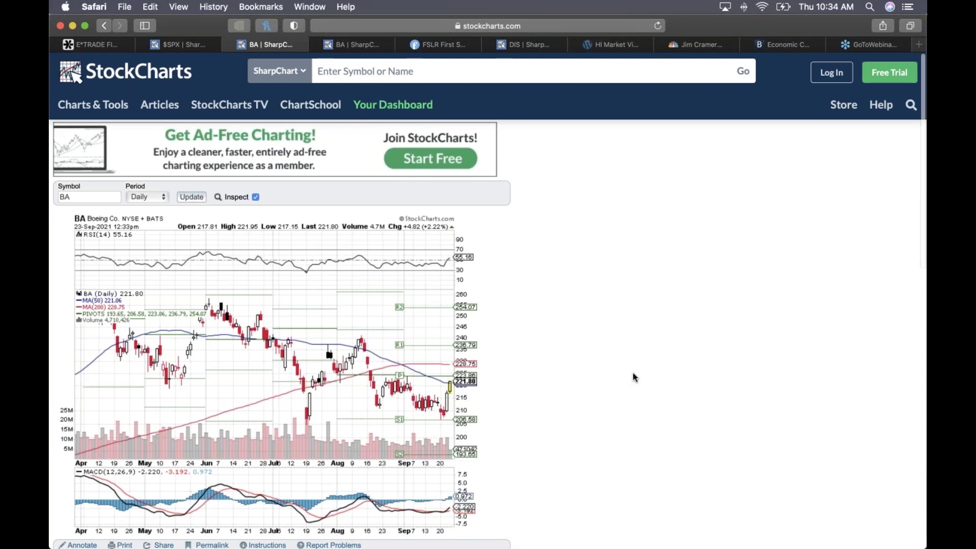
pyautogui.scroll(-3, 632, 373)
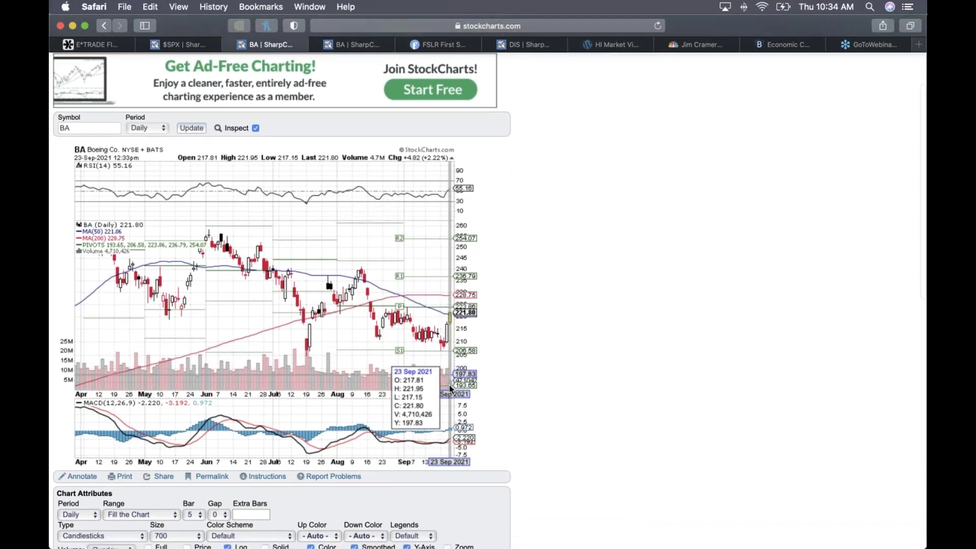
pyautogui.scroll(-1, 523, 395)
pyautogui.scroll(4, 521, 391)
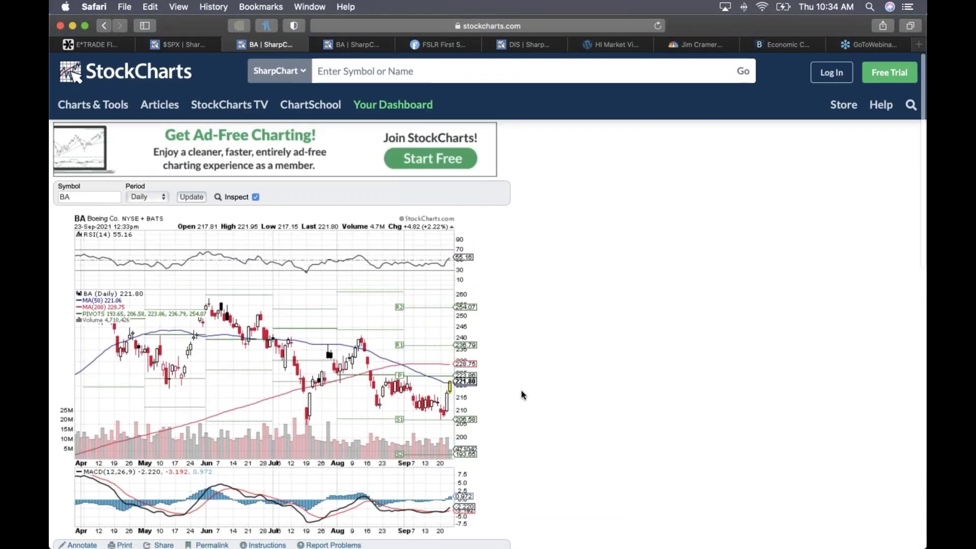
pyautogui.hotkey('ctrl', 'Right')
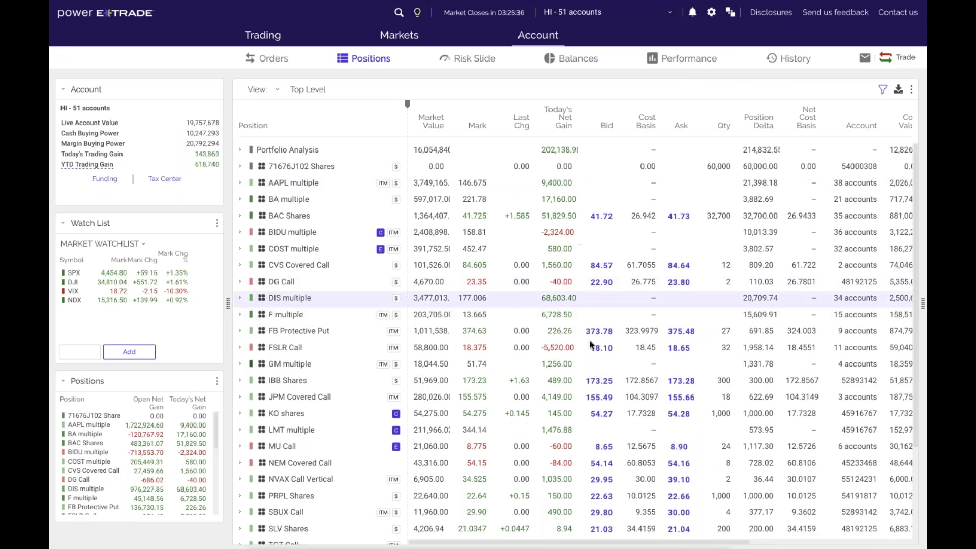
# Highlight today's trading gain figure in E*TRADE, then return to the Boeing BA chart
pyautogui.moveTo(591, 345)
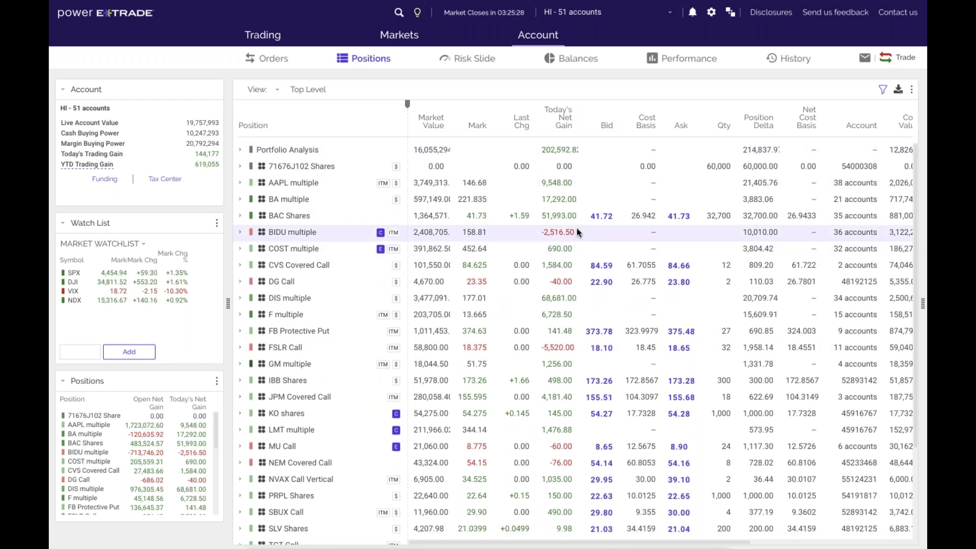
pyautogui.moveTo(576, 229)
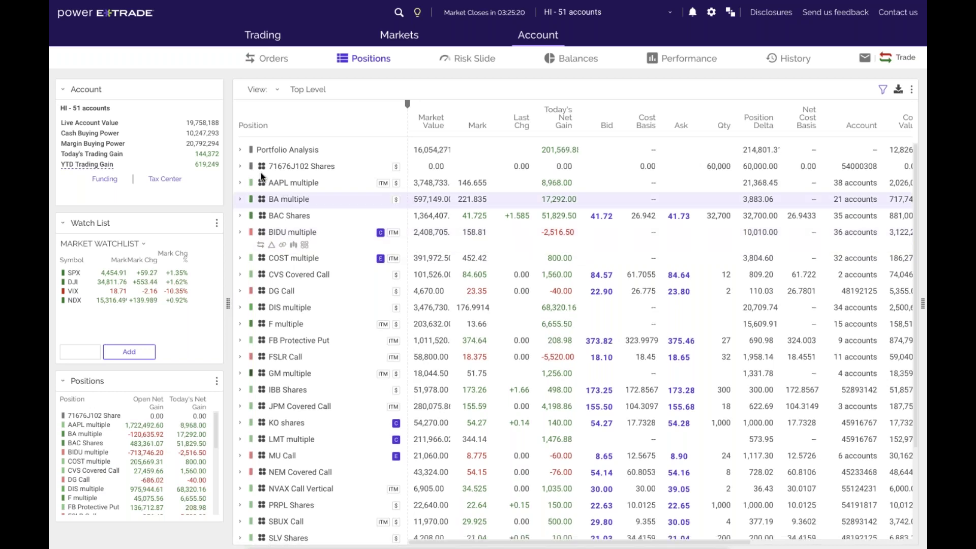
pyautogui.moveTo(194, 153); pyautogui.dragTo(220, 154)
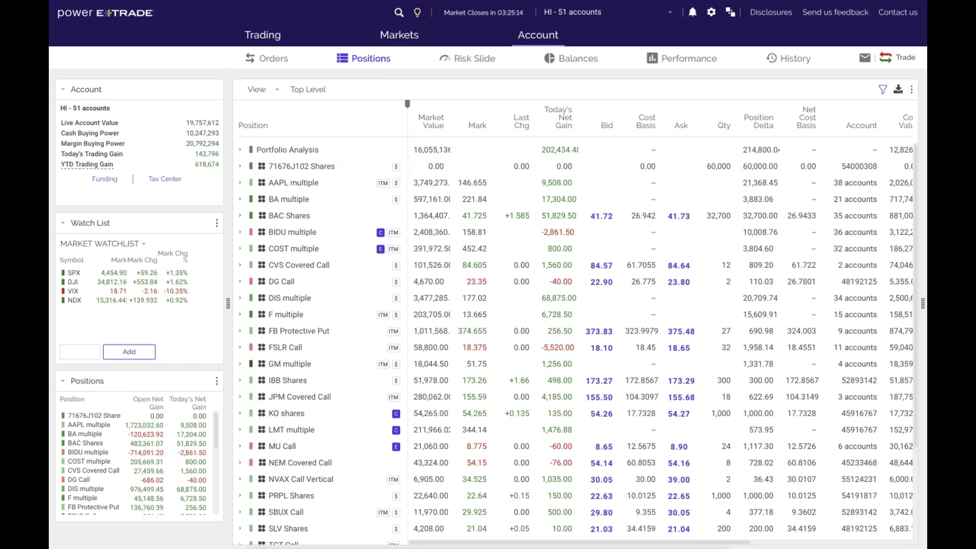
pyautogui.moveTo(645, 285)
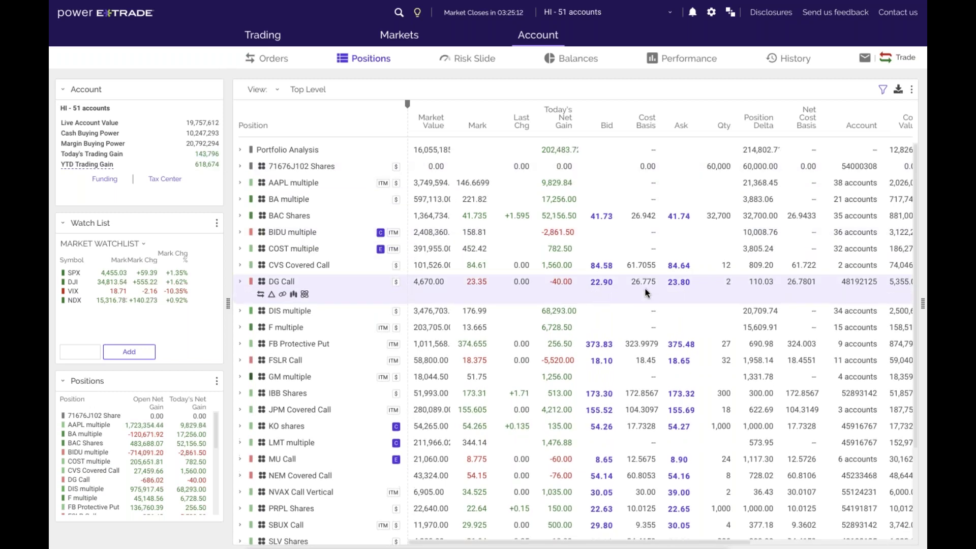
pyautogui.hotkey('ctrl', 'Left')
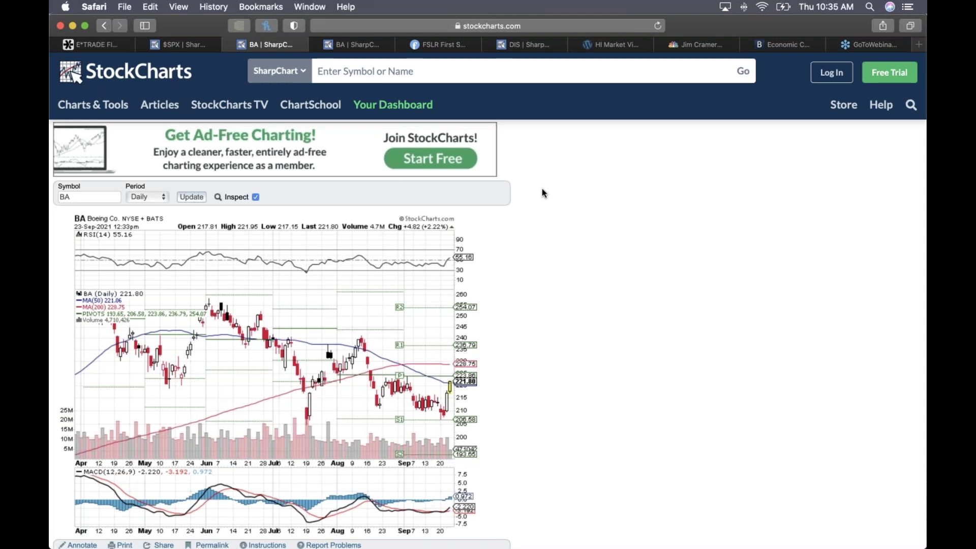
# Scroll the BA chart, then bring the Trade Findings Word notes forward from Mission Control
pyautogui.scroll(-3, 509, 279)
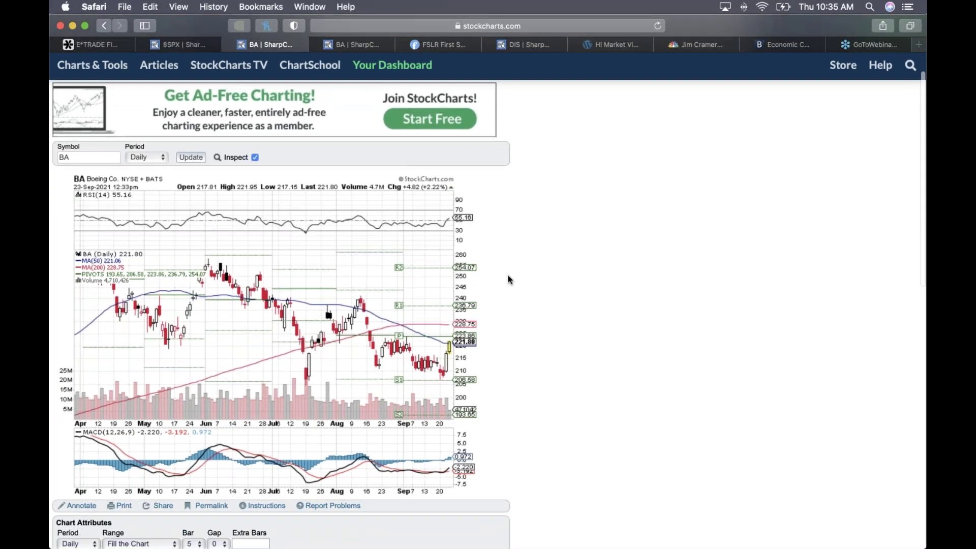
pyautogui.scroll(-1, 509, 280)
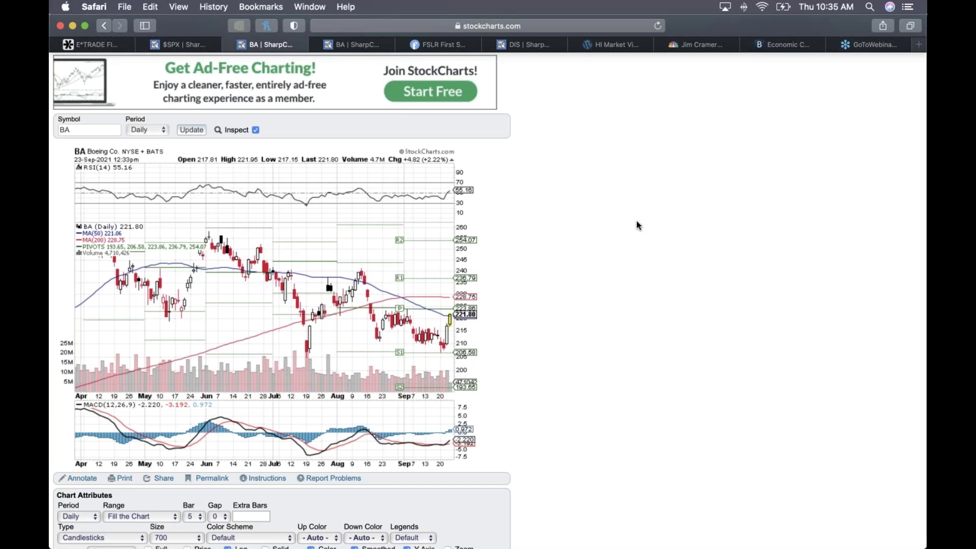
pyautogui.hotkey('ctrl', 'Up')
pyautogui.click(765, 396)
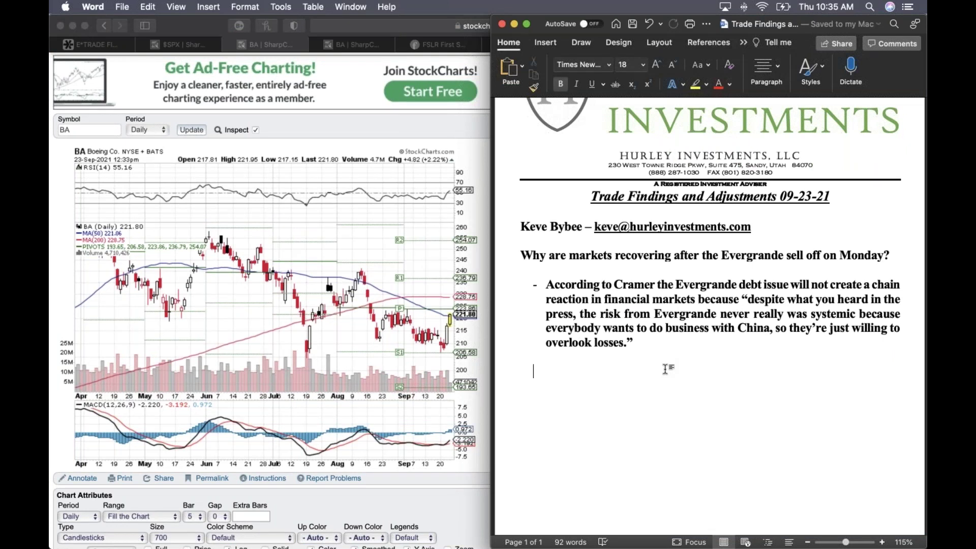
# Type 'Some protection coming off based on news and techinicals – DIS, BAC, UAA,' below the quote
pyautogui.write('Some protection')
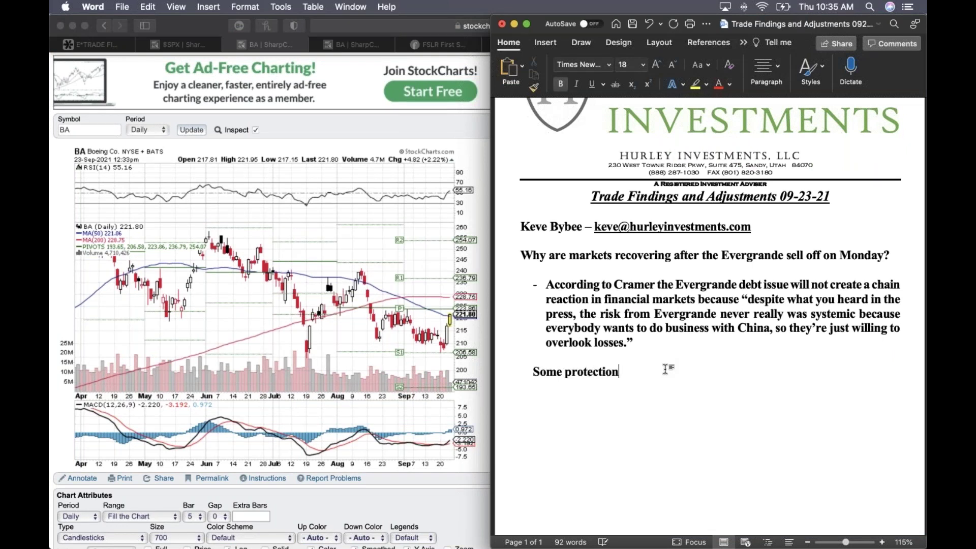
pyautogui.write(' coming off based on')
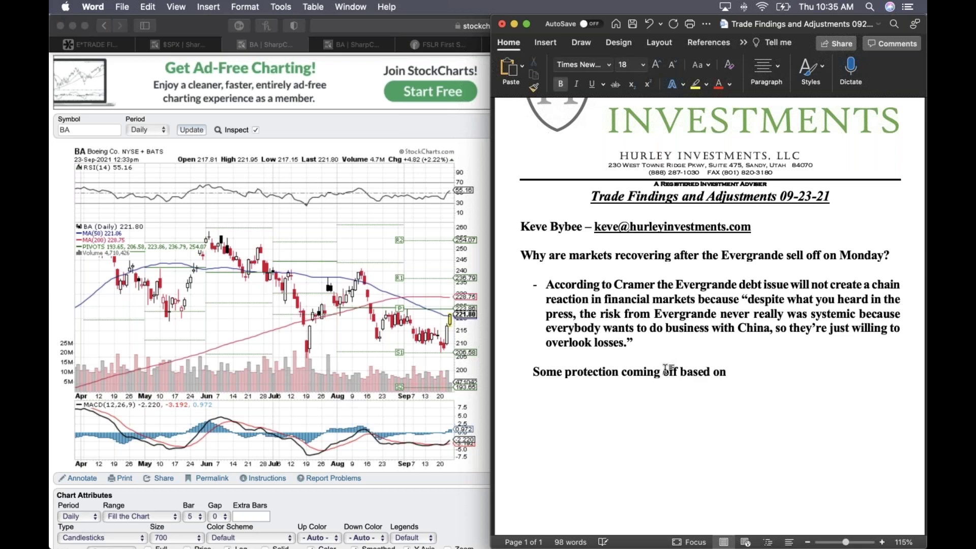
pyautogui.write(' news and techinicals')
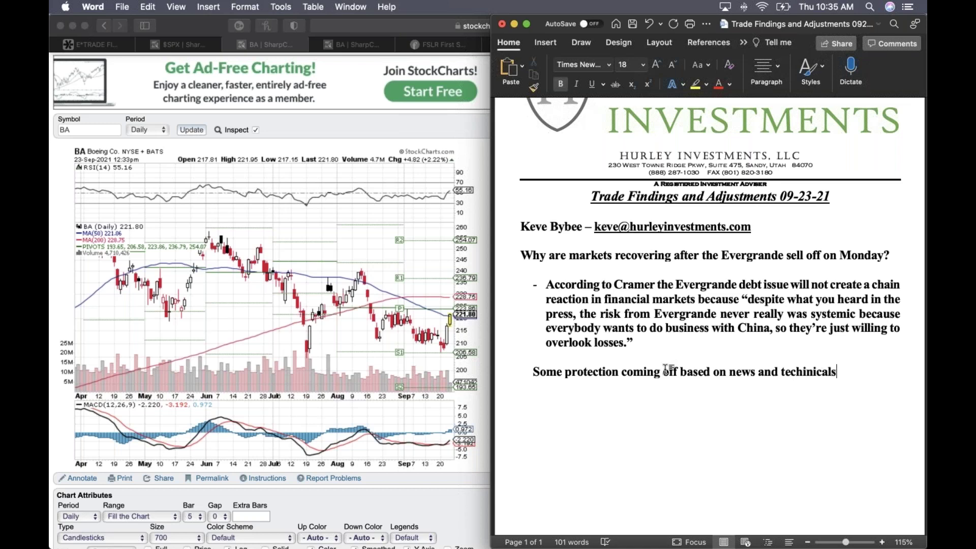
pyautogui.write('. - (')
pyautogui.press('BackSpace')
pyautogui.write('Dis')
pyautogui.press('BackSpace')
pyautogui.press('BackSpace')
pyautogui.write('IS,')
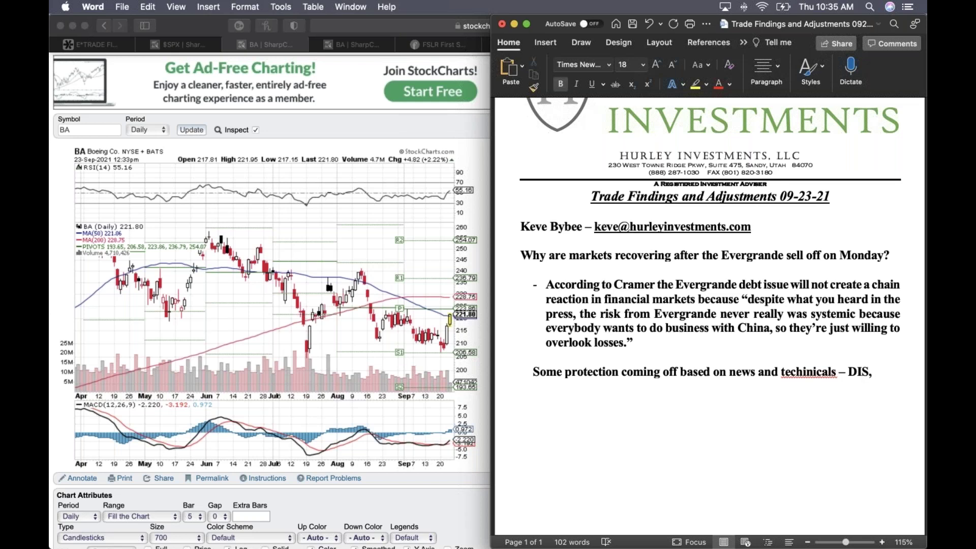
pyautogui.write(' BAC,')
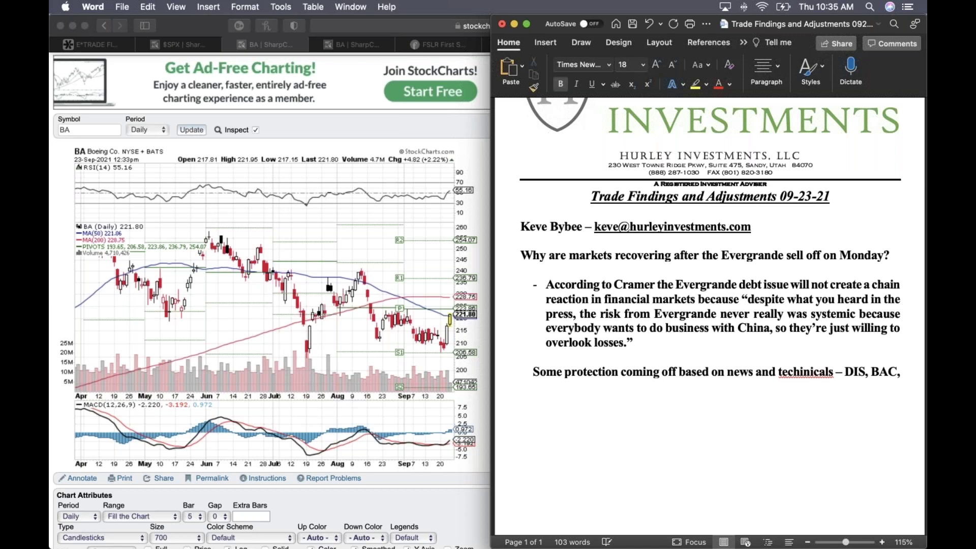
pyautogui.write(' UAA,')
# Add F to the protection line and replace BA with f in the StockCharts Symbol box
pyautogui.write('F')
pyautogui.click(430, 267)
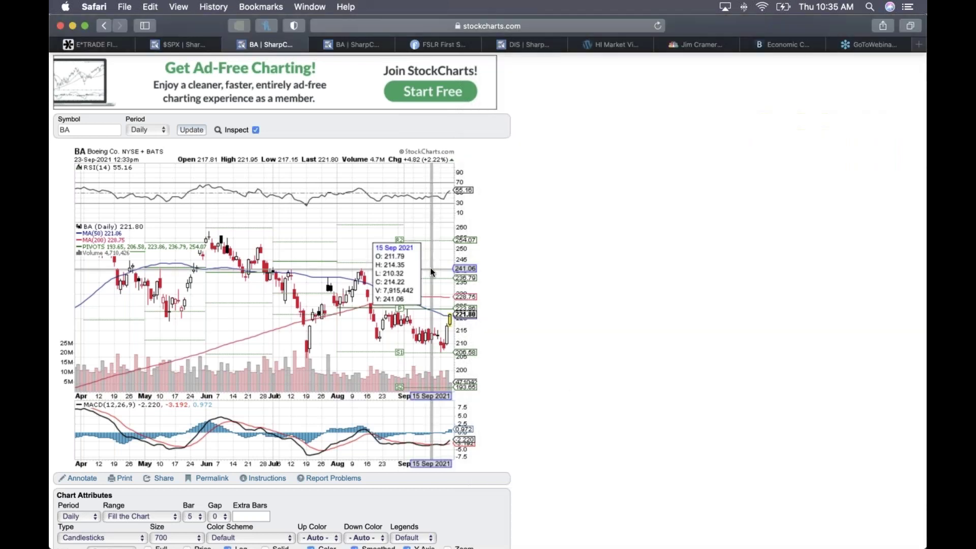
pyautogui.doubleClick(64, 130)
pyautogui.press('BackSpace')
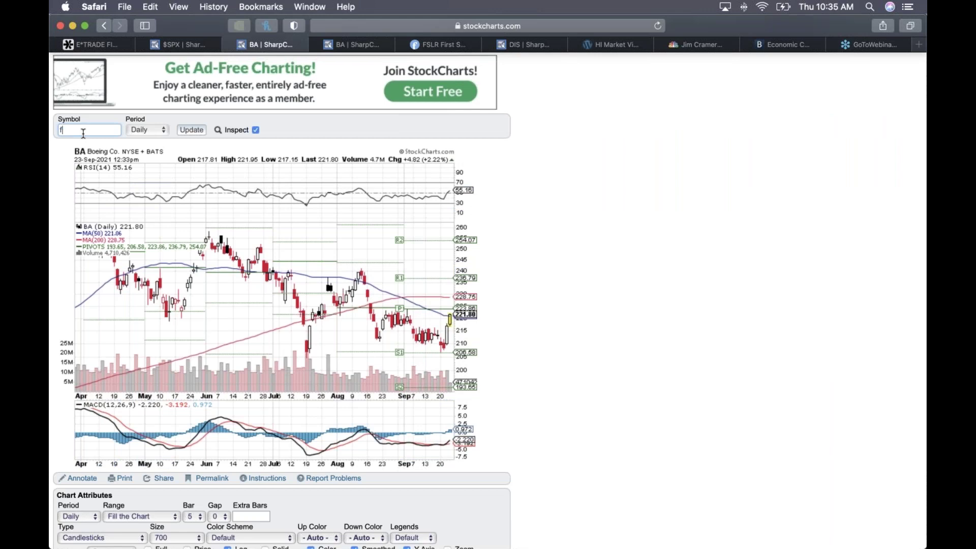
pyautogui.write('f')
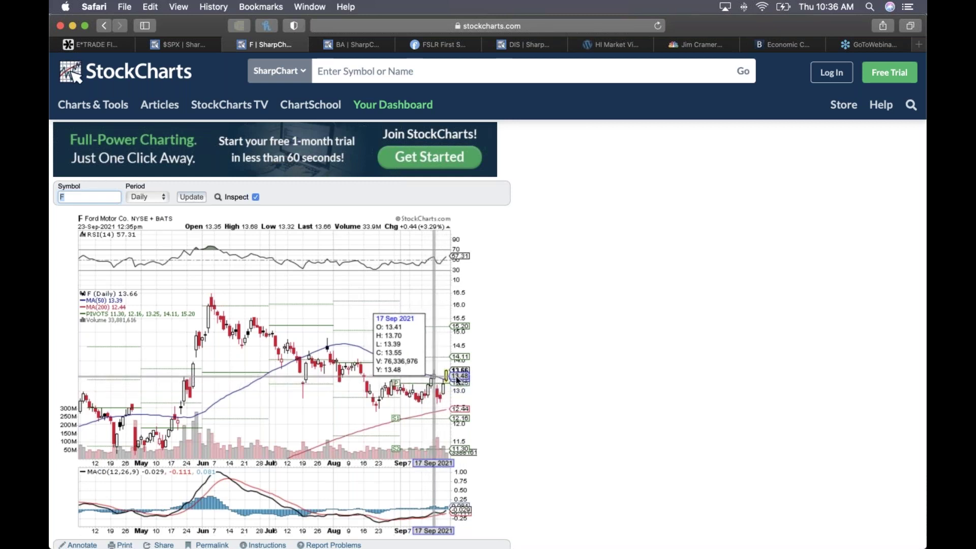
pyautogui.hotkey('ctrl', 'Up')
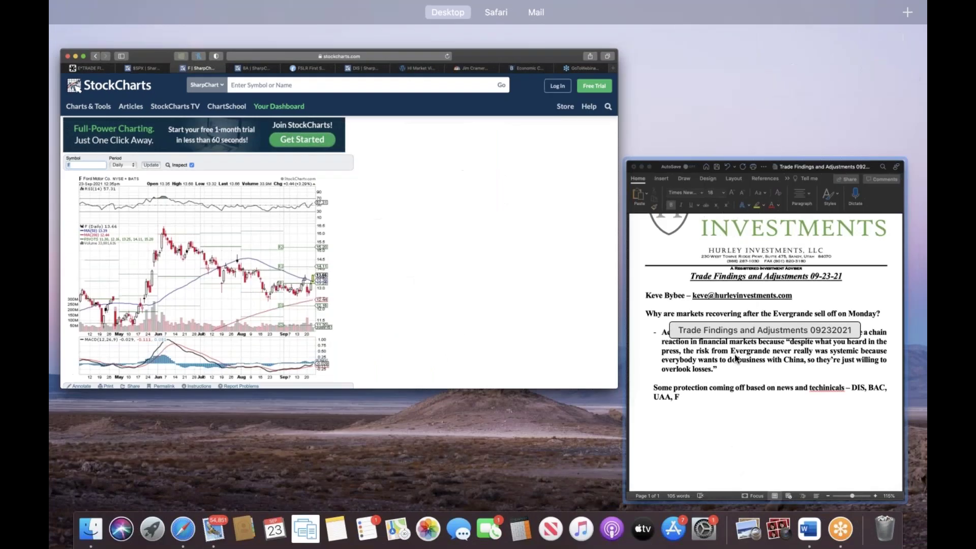
pyautogui.click(734, 355)
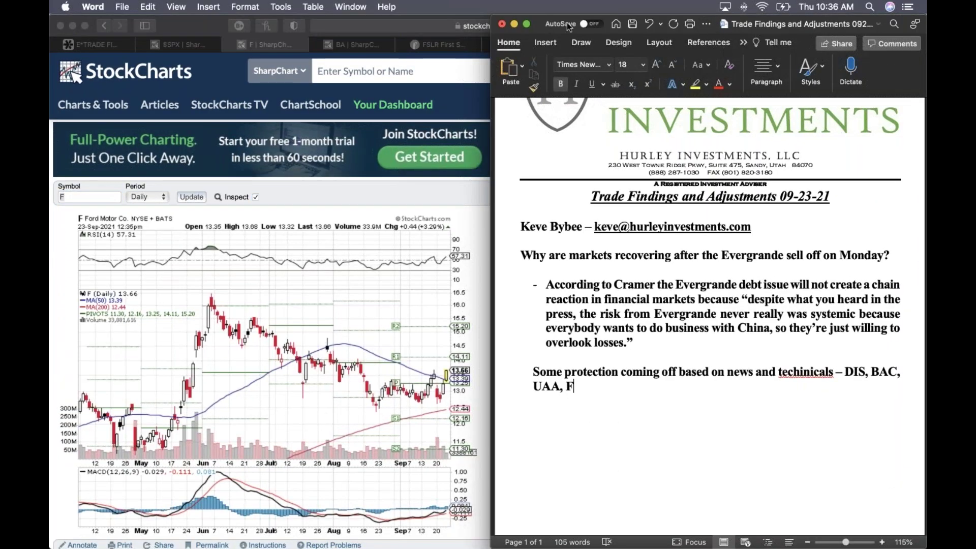
pyautogui.moveTo(538, 26); pyautogui.dragTo(486, 20)
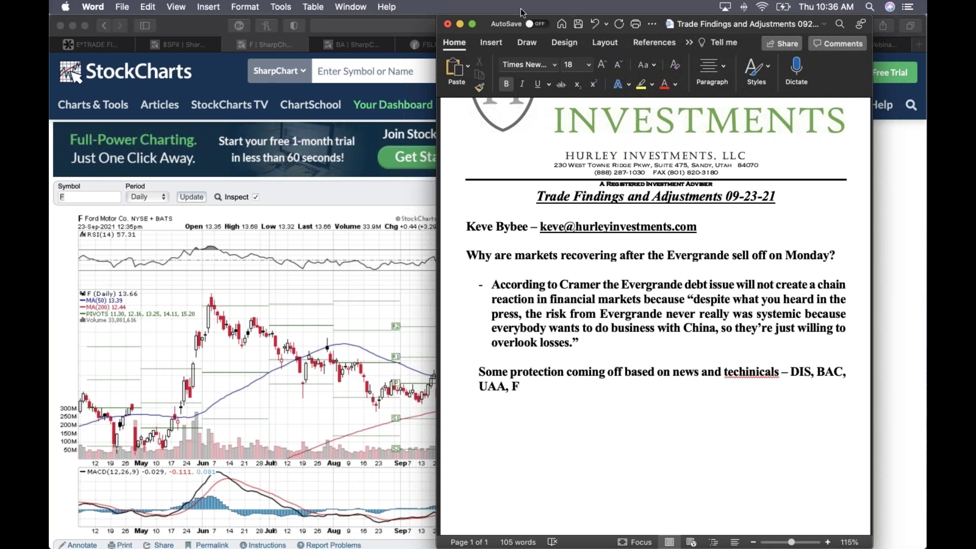
pyautogui.moveTo(487, 21); pyautogui.dragTo(543, 4)
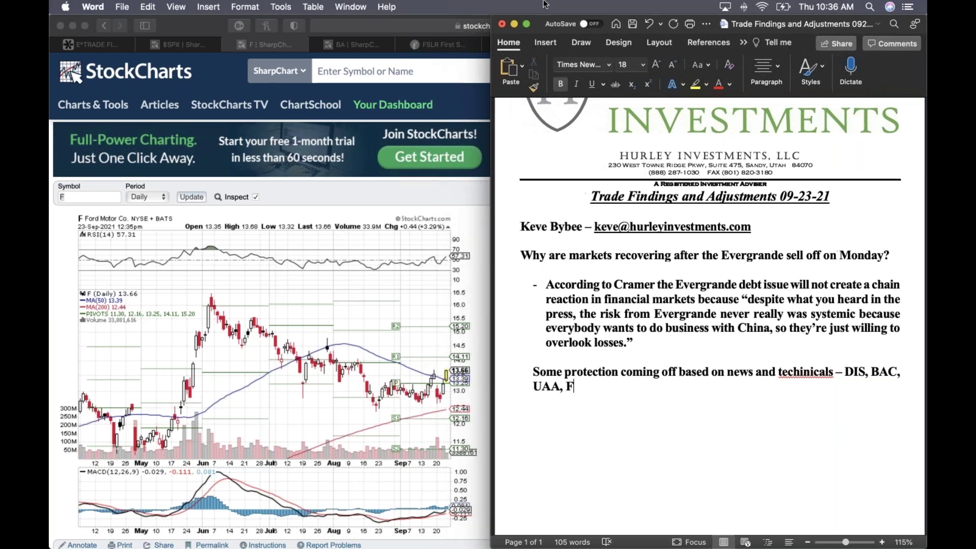
pyautogui.click(438, 398)
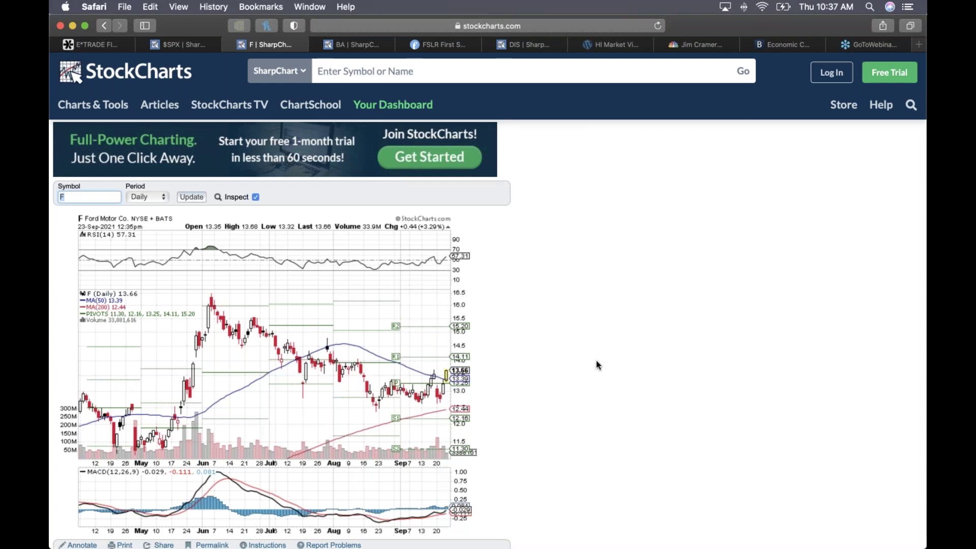
# Bring Word forward and end the protection line with a period after F
pyautogui.hotkey('ctrl', 'Up')
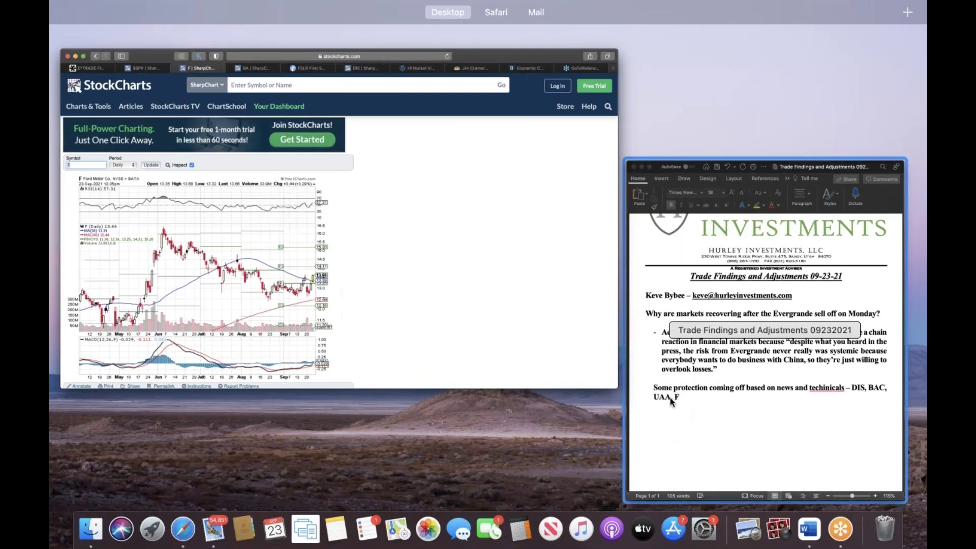
pyautogui.click(670, 398)
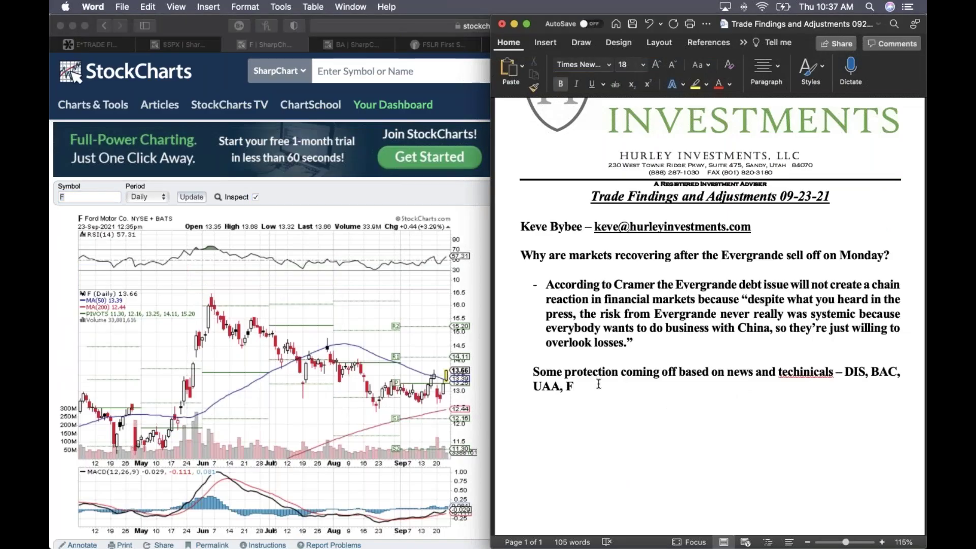
pyautogui.write('.')
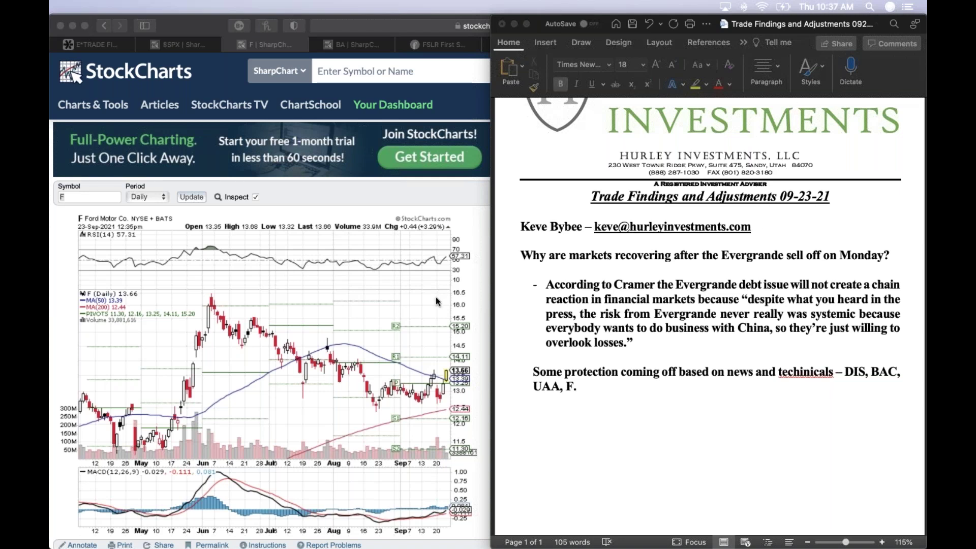
# Start a new line below the ticker list and save the notes with Cmd+S
pyautogui.click(592, 401)
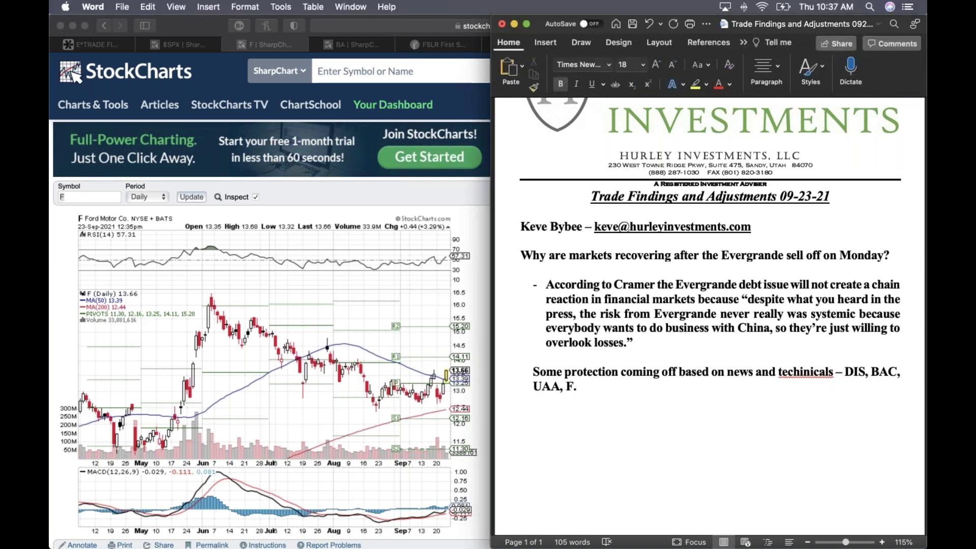
pyautogui.press('Return')
pyautogui.press('super+s')
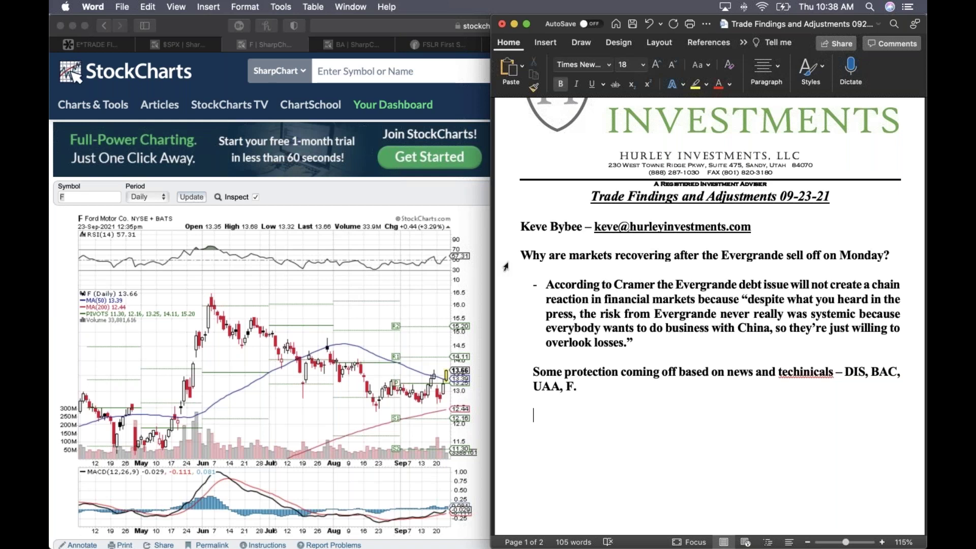
pyautogui.press('super+s')
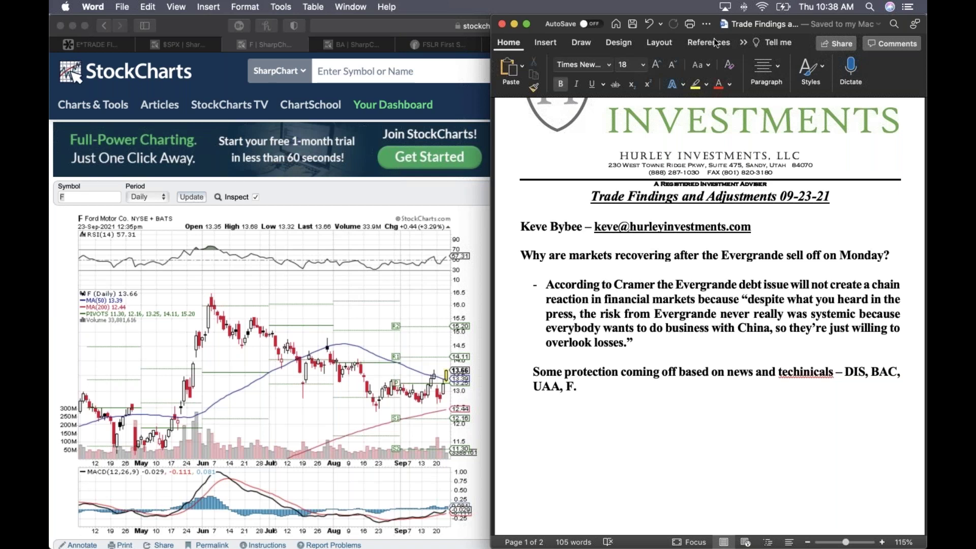
pyautogui.click(605, 414)
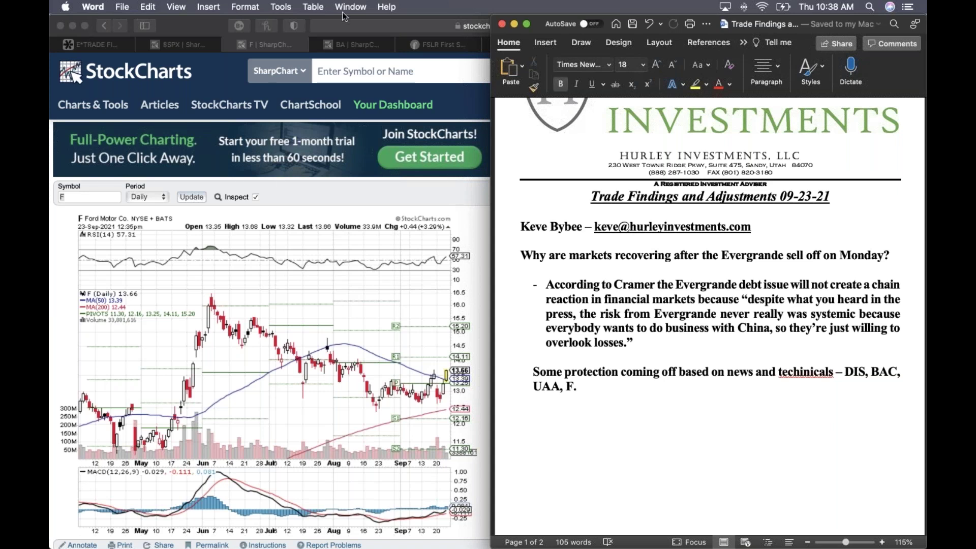